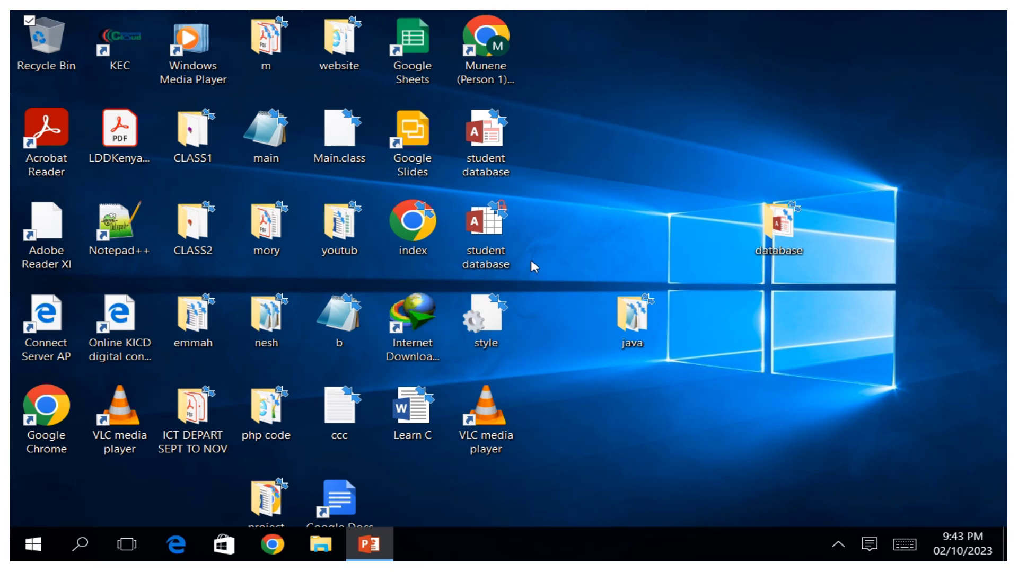
Launch Access 2016 from the list of installed apps, dismiss the activation wizard, and close the program again
left_click(21, 556)
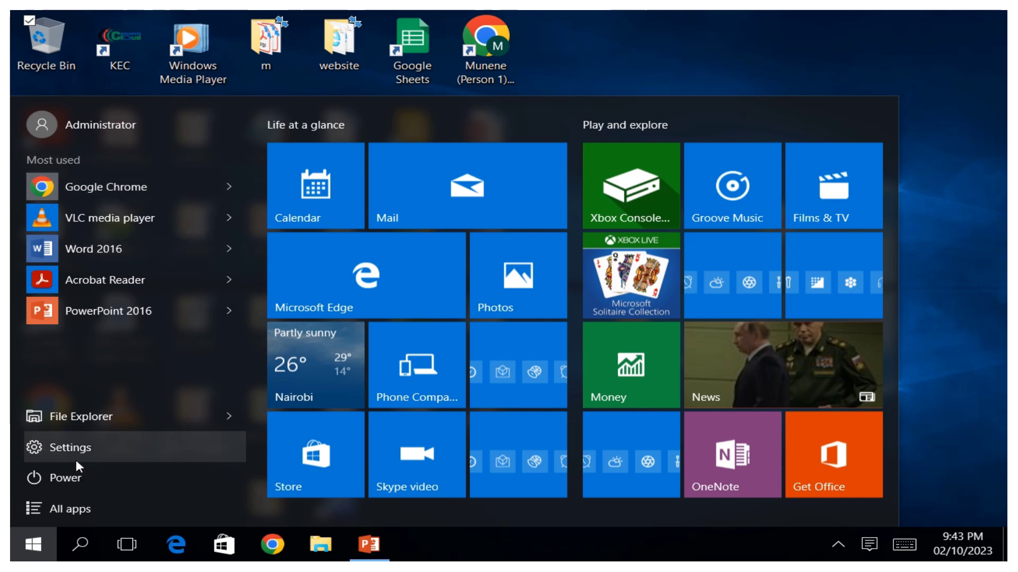
left_click(70, 510)
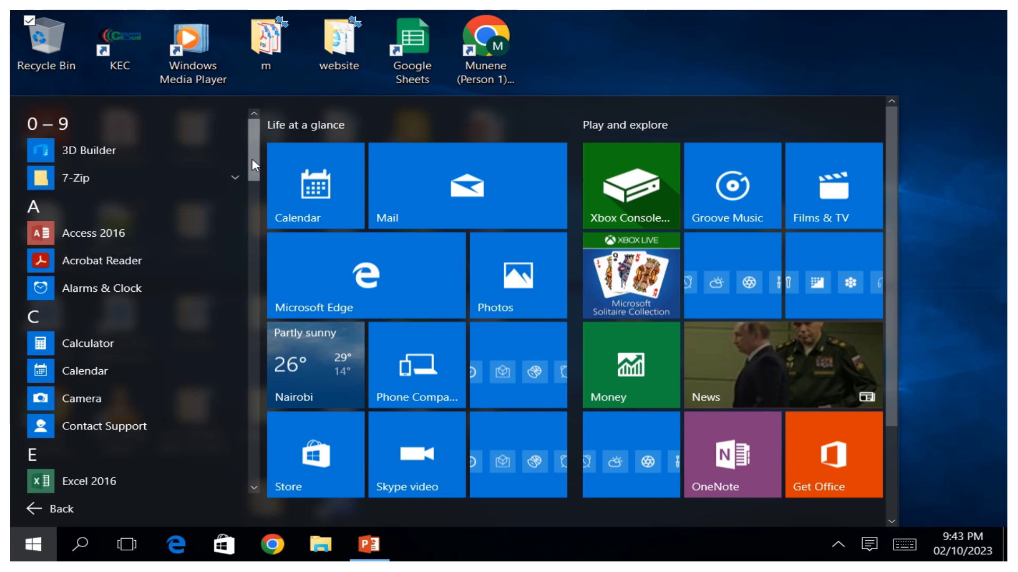
mouse_move(252, 164)
left_mouse_down()
mouse_move(242, 275)
mouse_move(250, 306)
mouse_move(268, 167)
left_mouse_up()
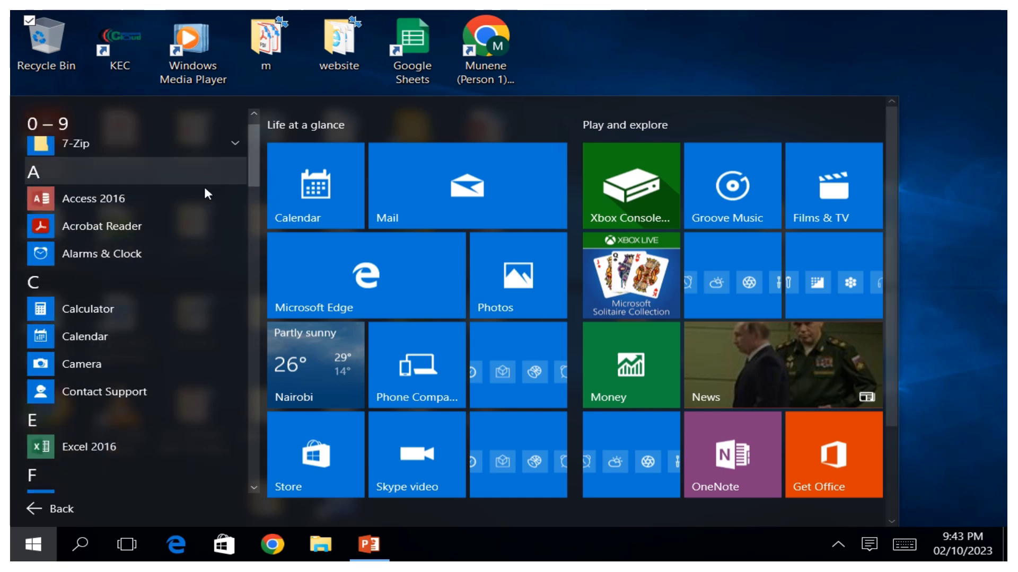
left_click(117, 203)
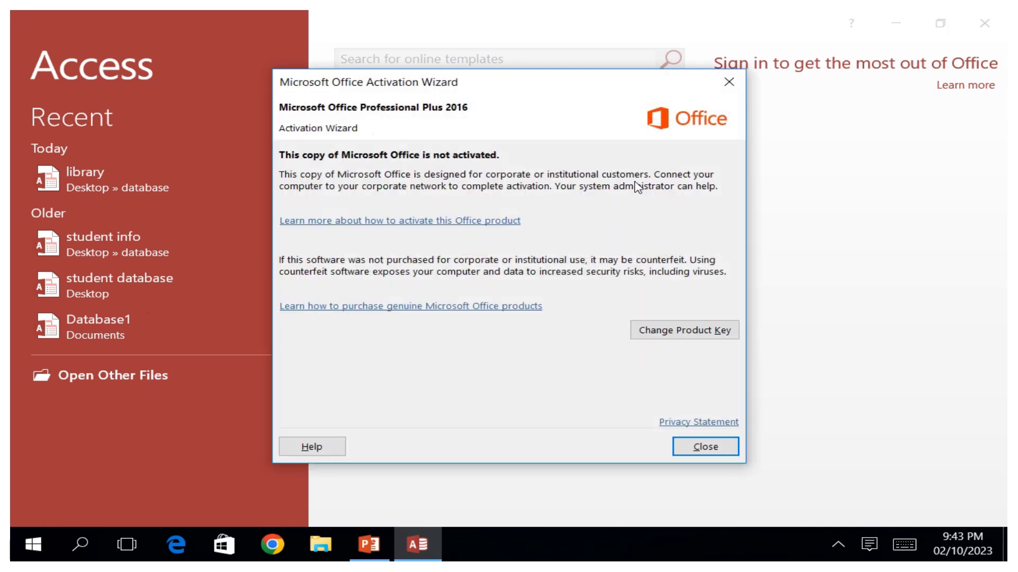
left_click(695, 452)
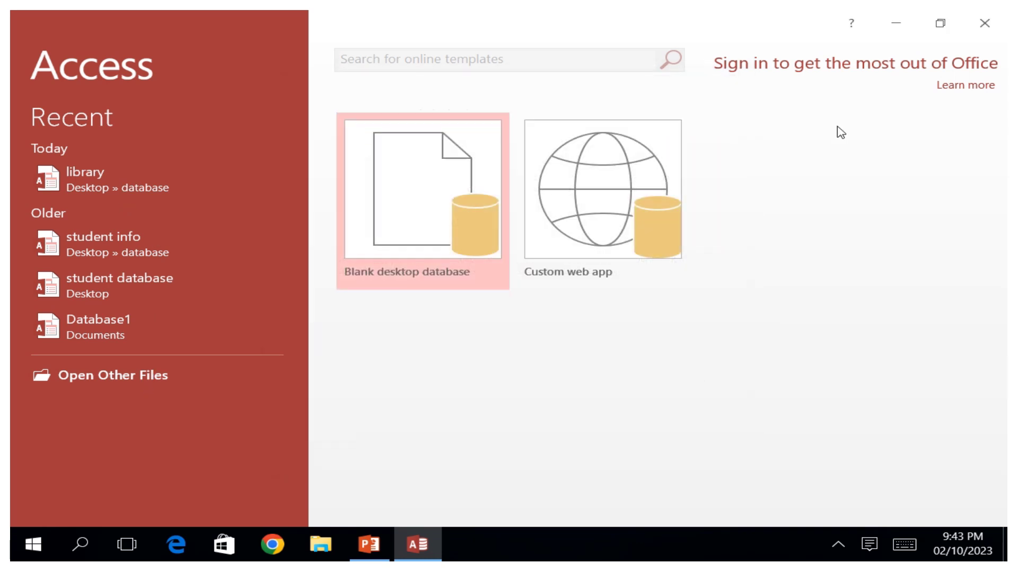
left_click(984, 23)
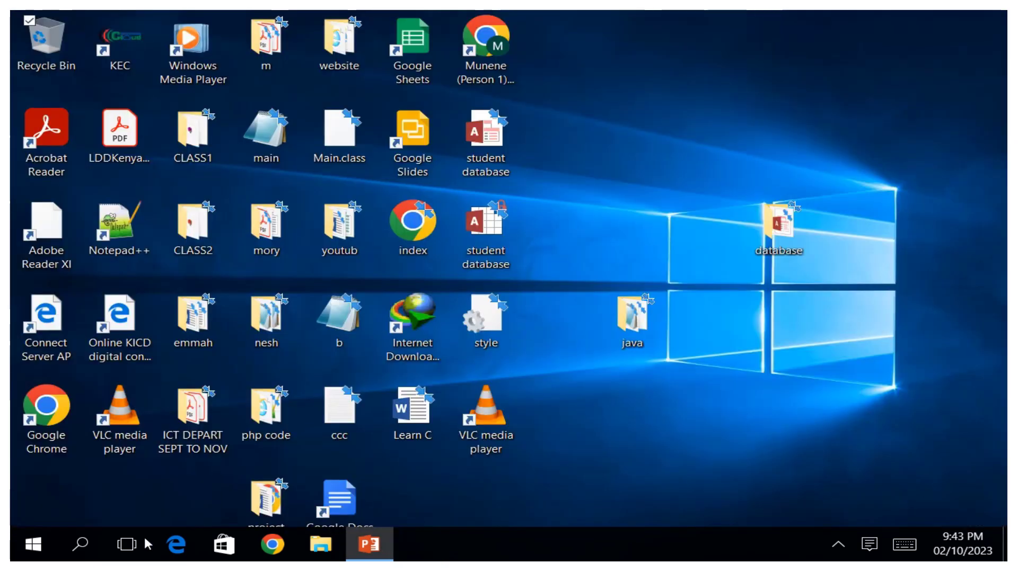
Search Windows for "acc" using the on-screen touch keyboard, and clear the search text
left_click(78, 553)
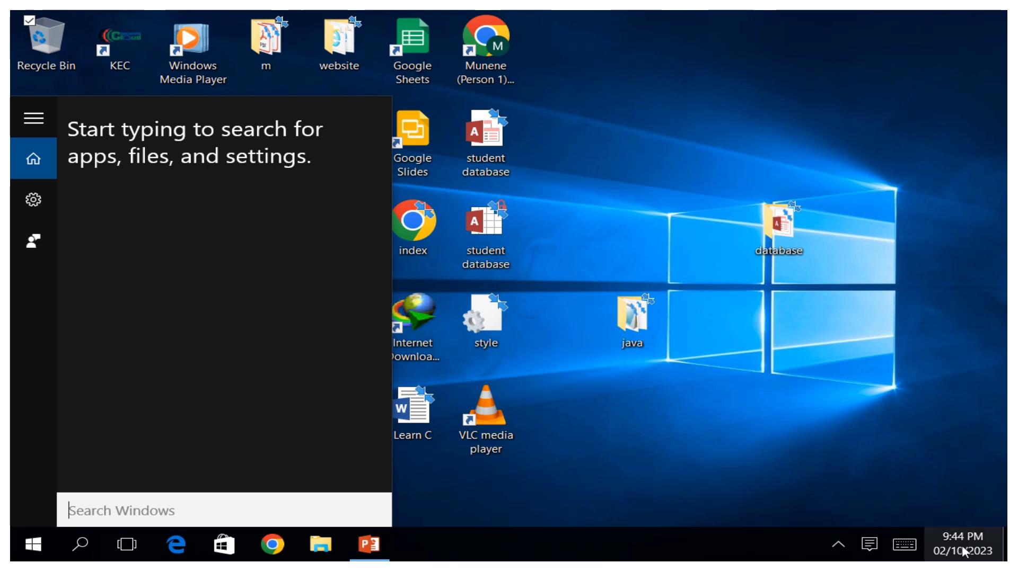
left_click(904, 544)
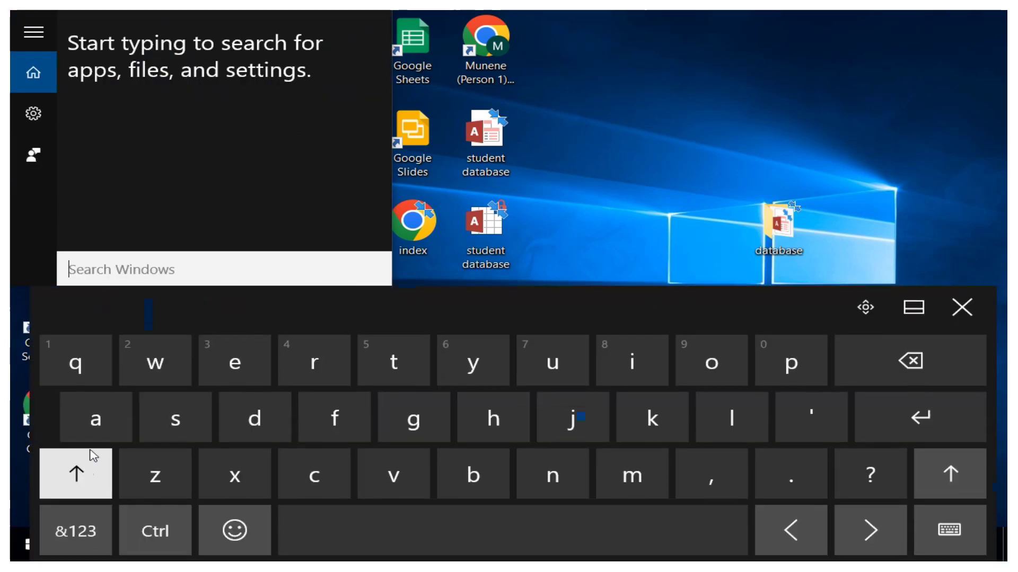
left_click(97, 419)
left_click(320, 488)
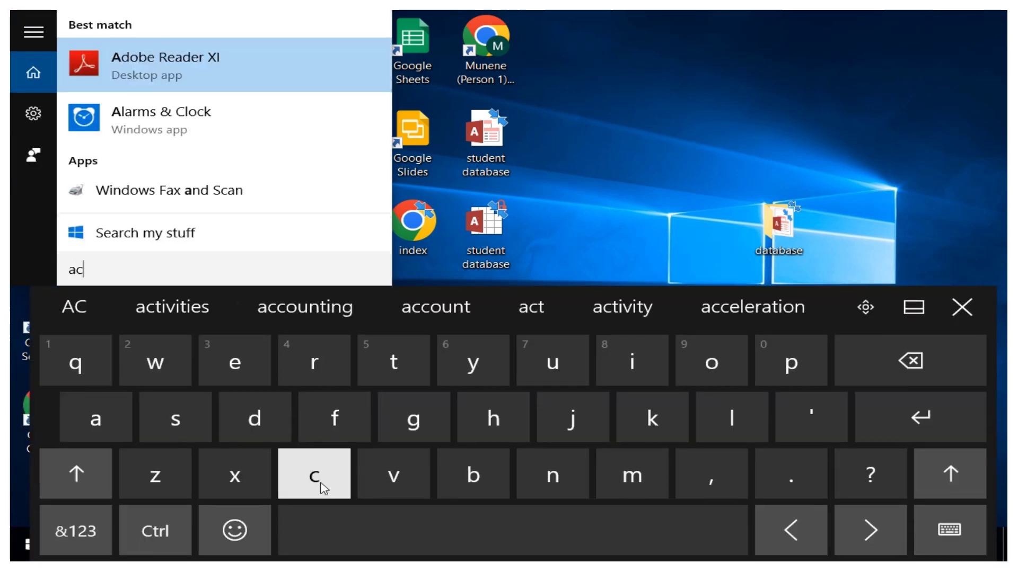
left_click(297, 479)
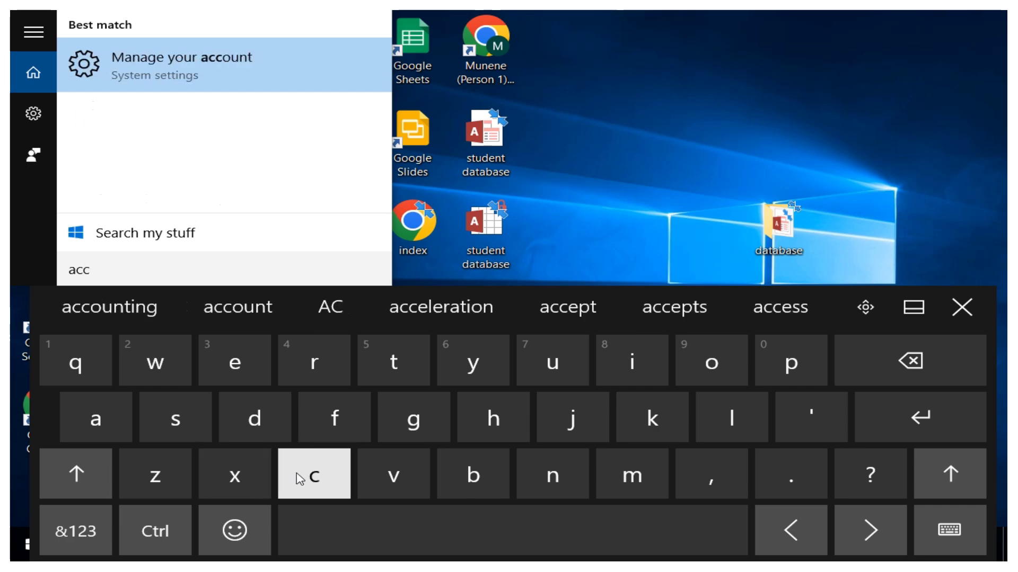
left_click(894, 373)
left_click(894, 373)
left_click(893, 374)
Search Windows for "microsoft access" with the on-screen touch keyboard
left_click(642, 465)
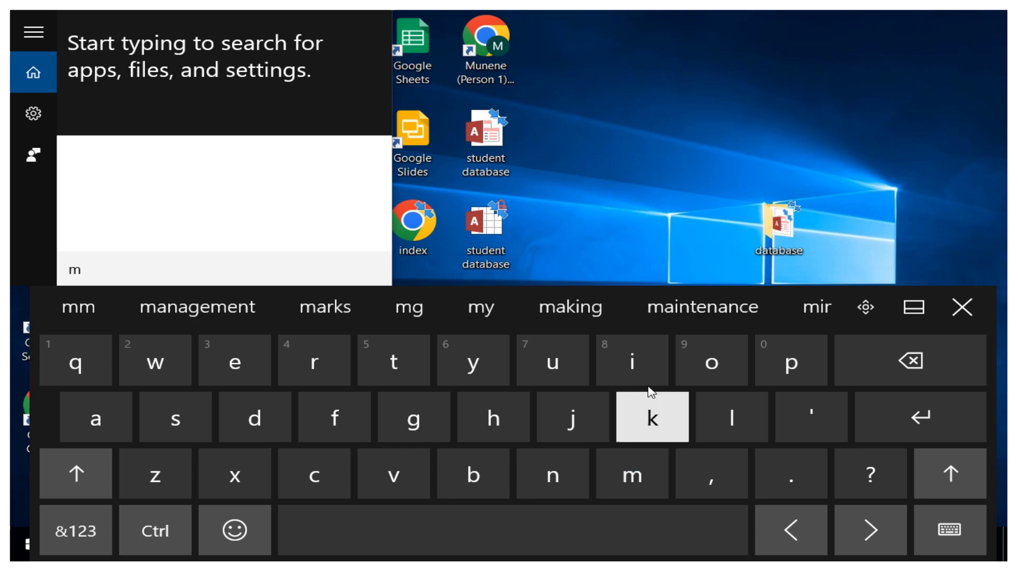
left_click(649, 363)
left_click(335, 480)
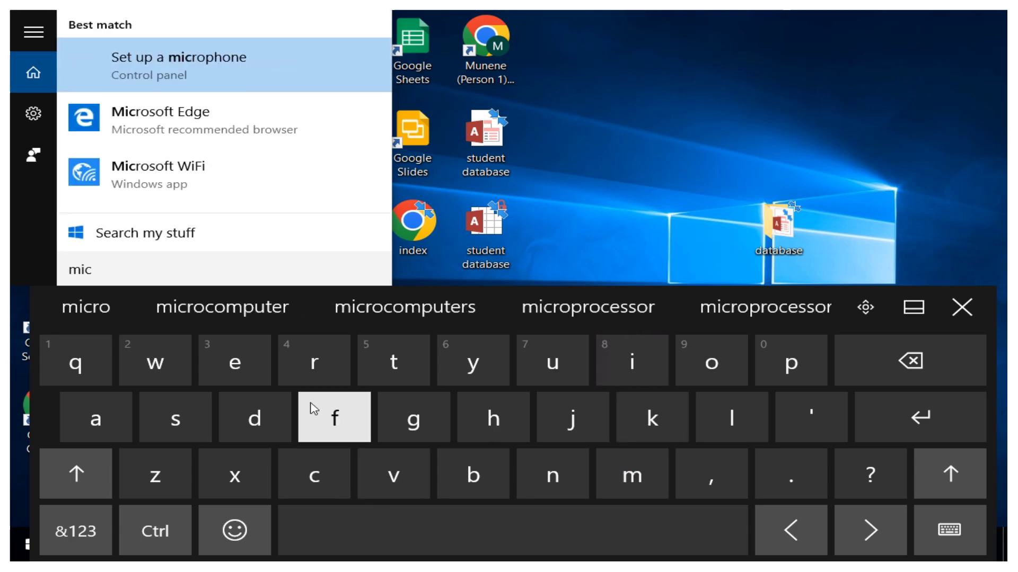
left_click(332, 372)
left_click(689, 371)
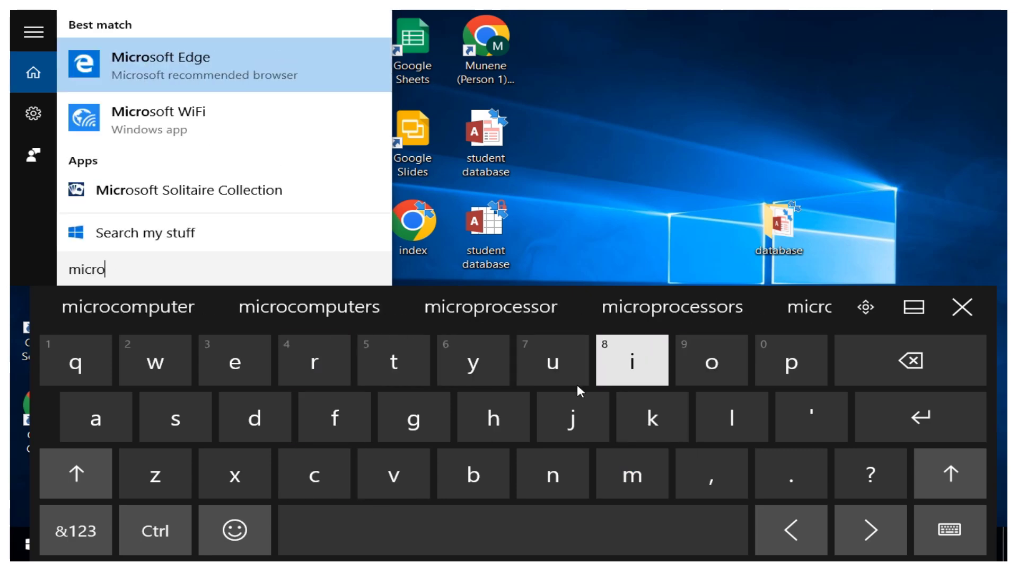
left_click(199, 423)
left_click(712, 367)
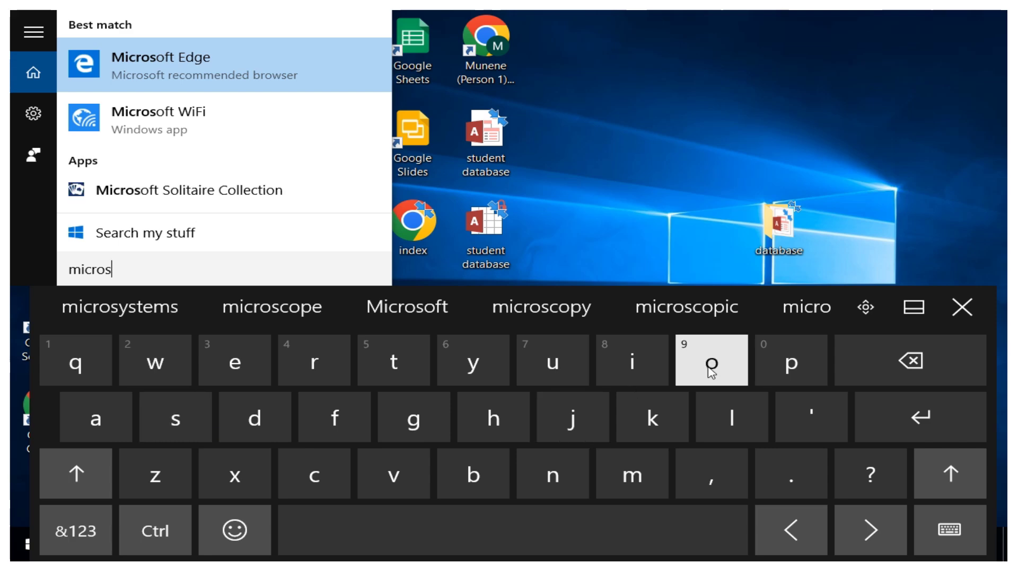
left_click(334, 421)
left_click(394, 371)
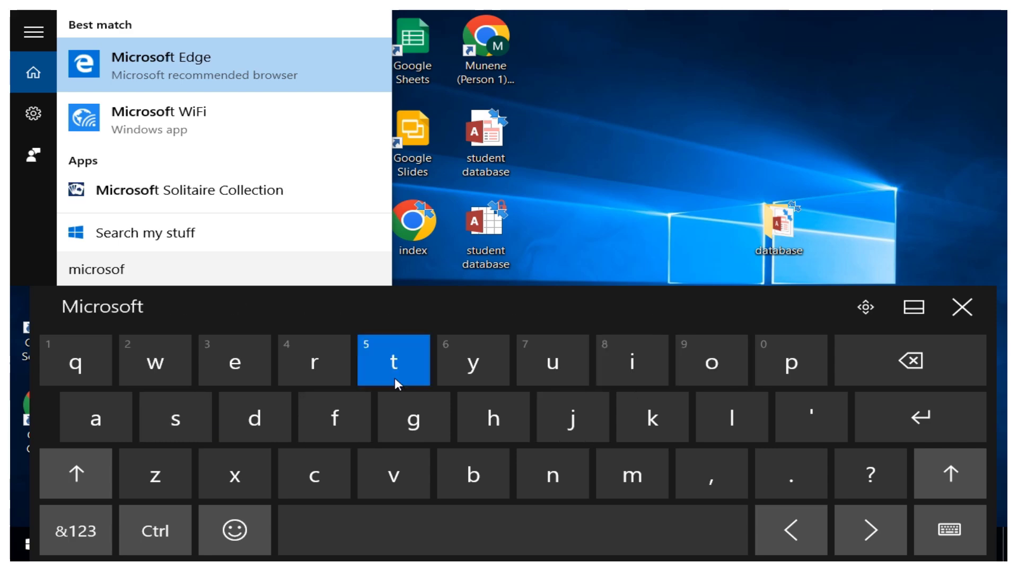
left_click(361, 517)
left_click(114, 427)
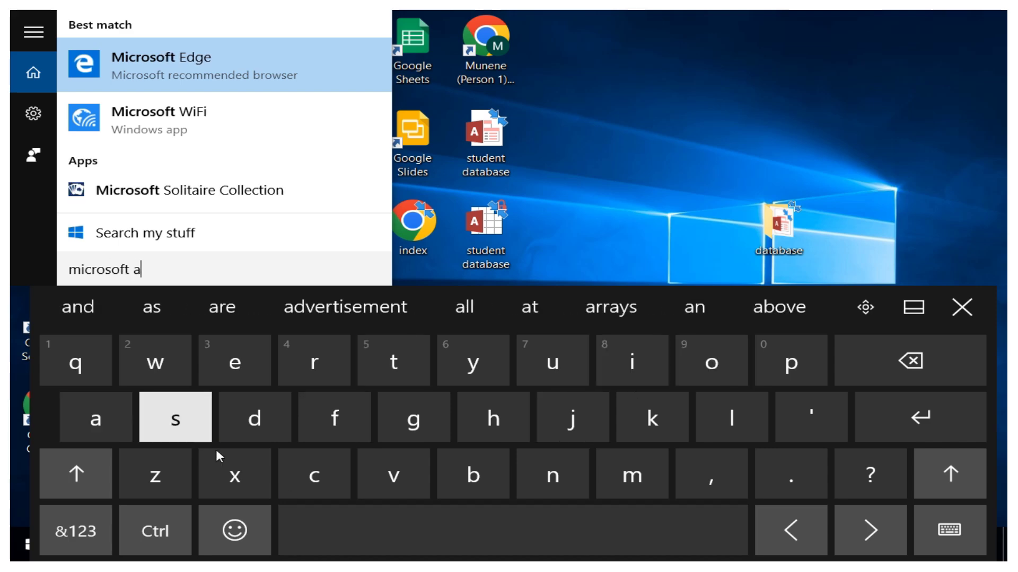
left_click(329, 488)
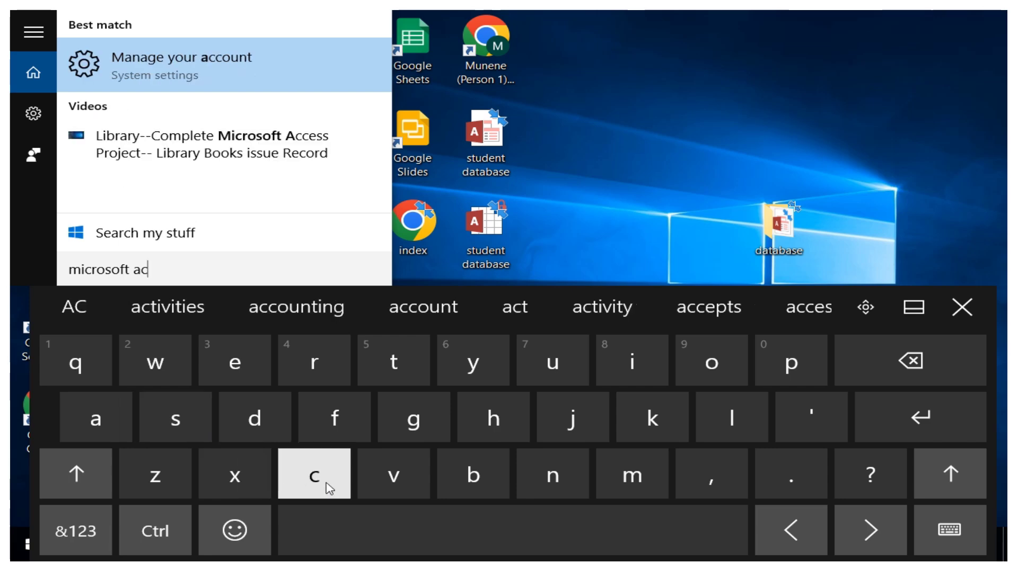
left_click(348, 470)
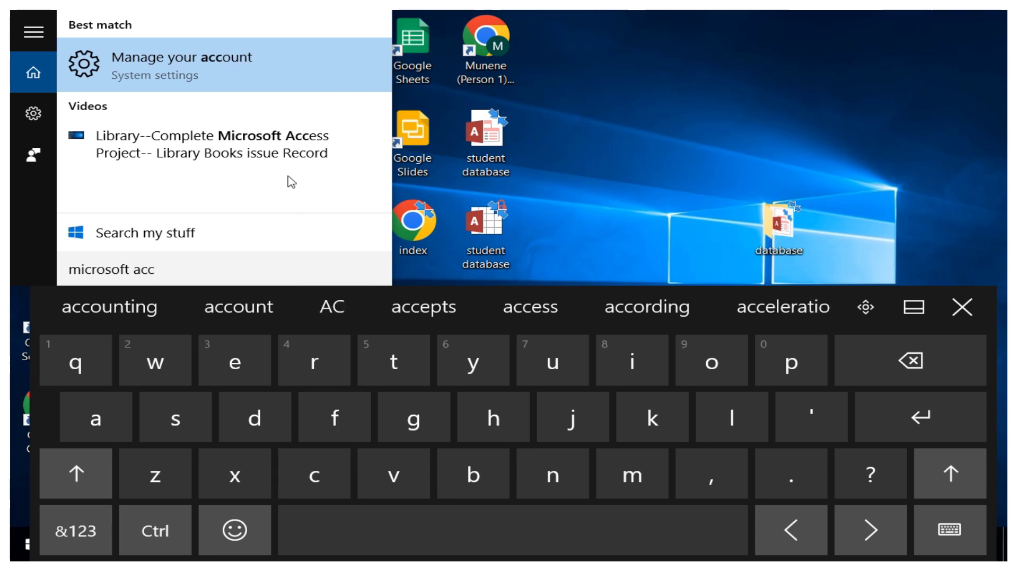
left_click(313, 483)
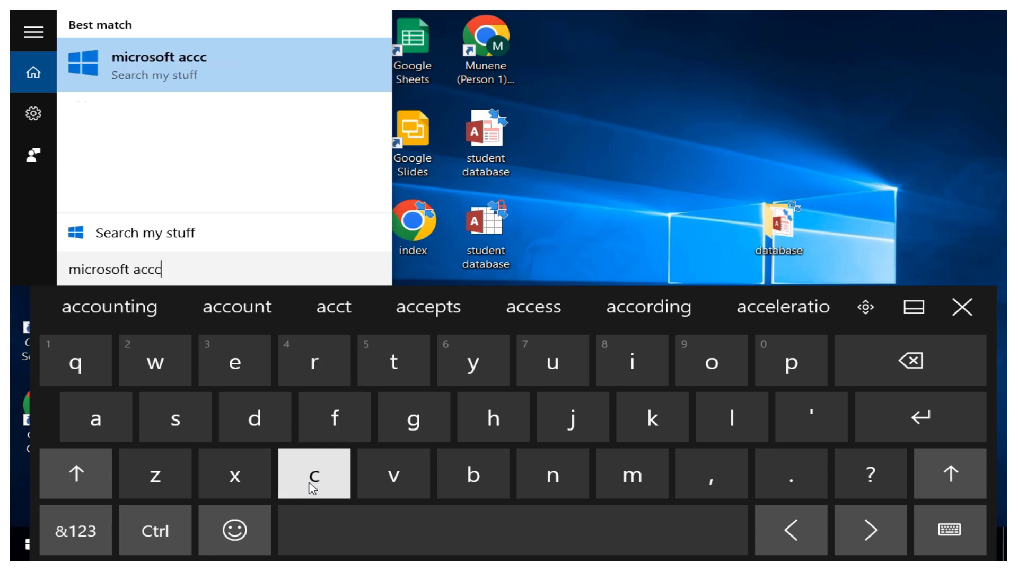
left_click(899, 372)
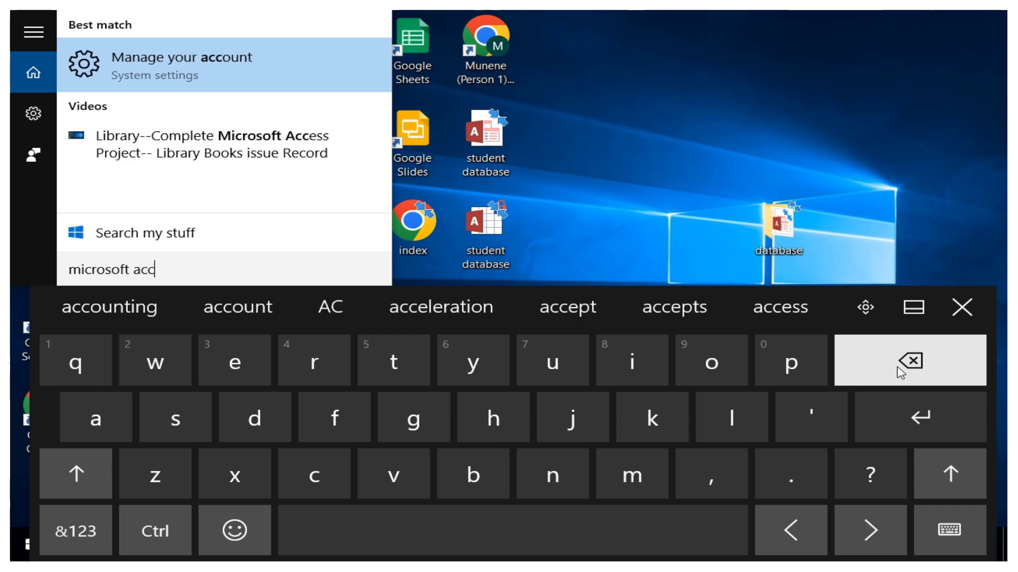
left_click(267, 376)
left_click(177, 416)
left_click(178, 416)
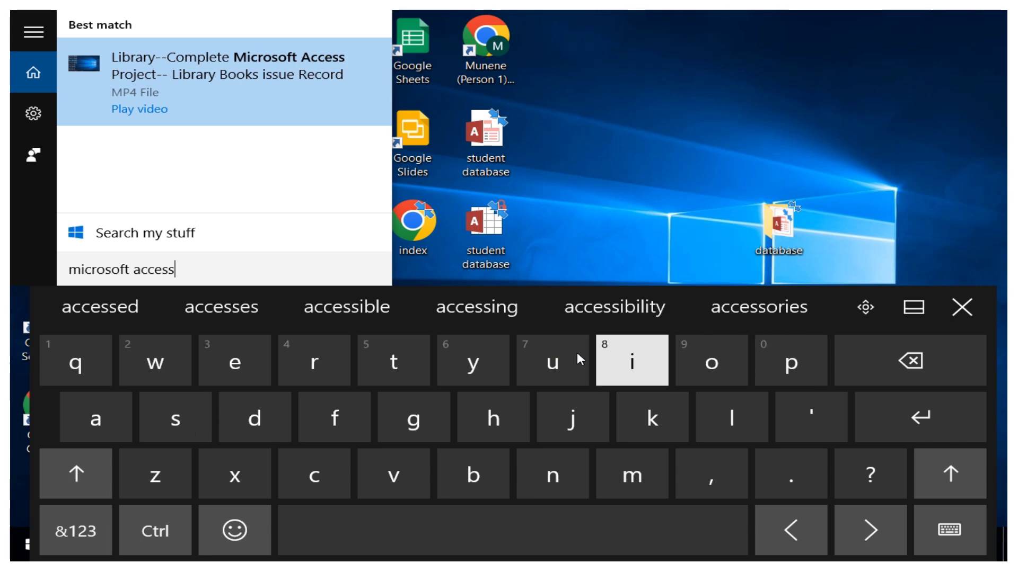
Close the touch keyboard and the Windows search, and return to the empty desktop view
left_click(948, 312)
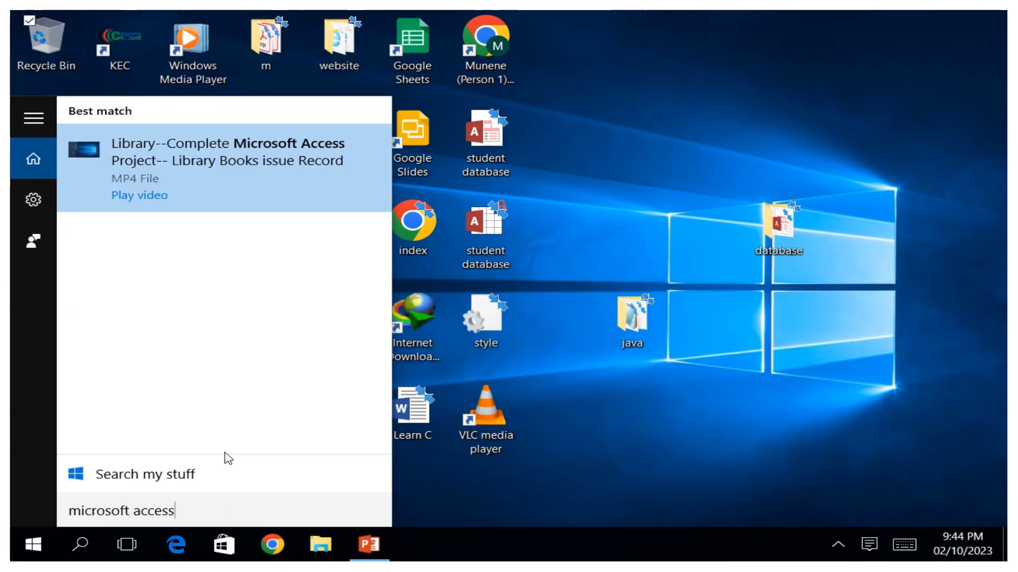
left_click(33, 543)
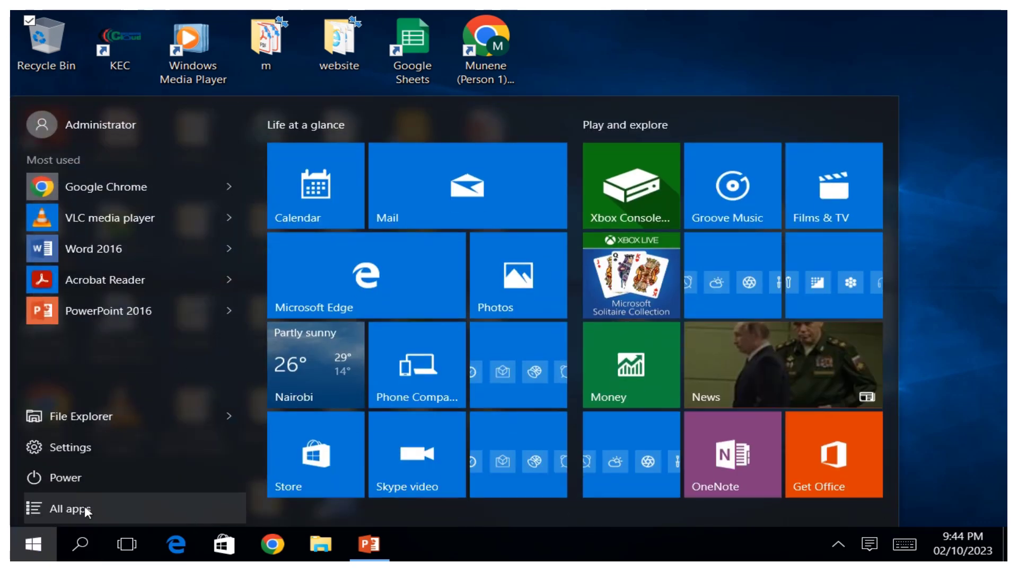
left_click(913, 331)
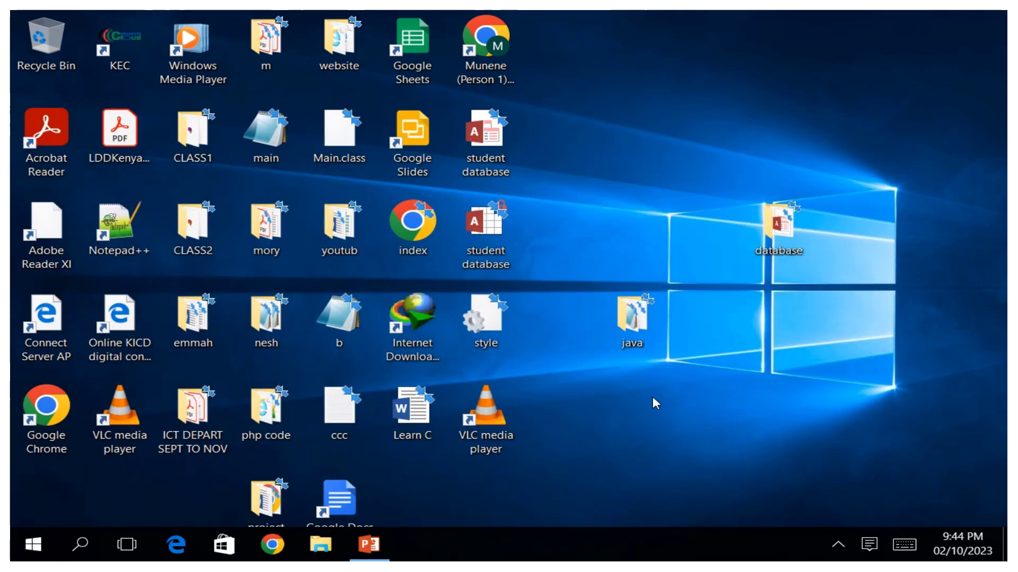
Create a new folder on the desktop and name it libu using the touch keyboard
right_click(630, 133)
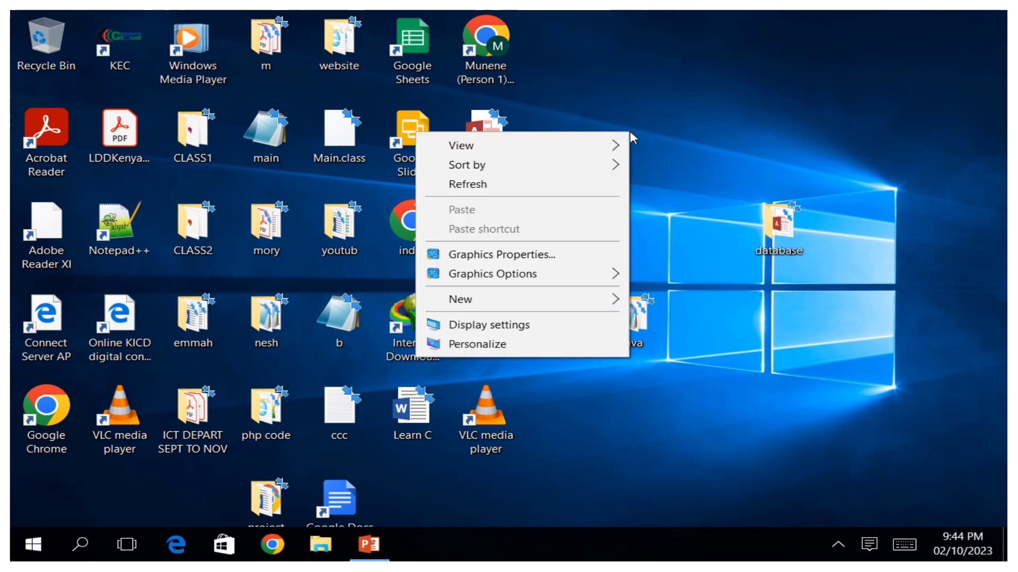
mouse_move(471, 300)
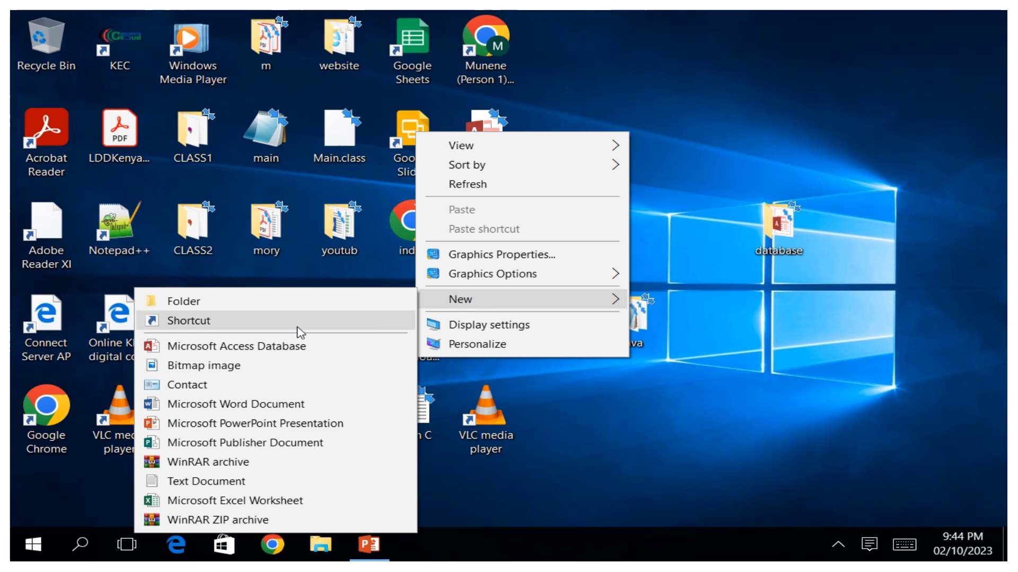
left_click(228, 305)
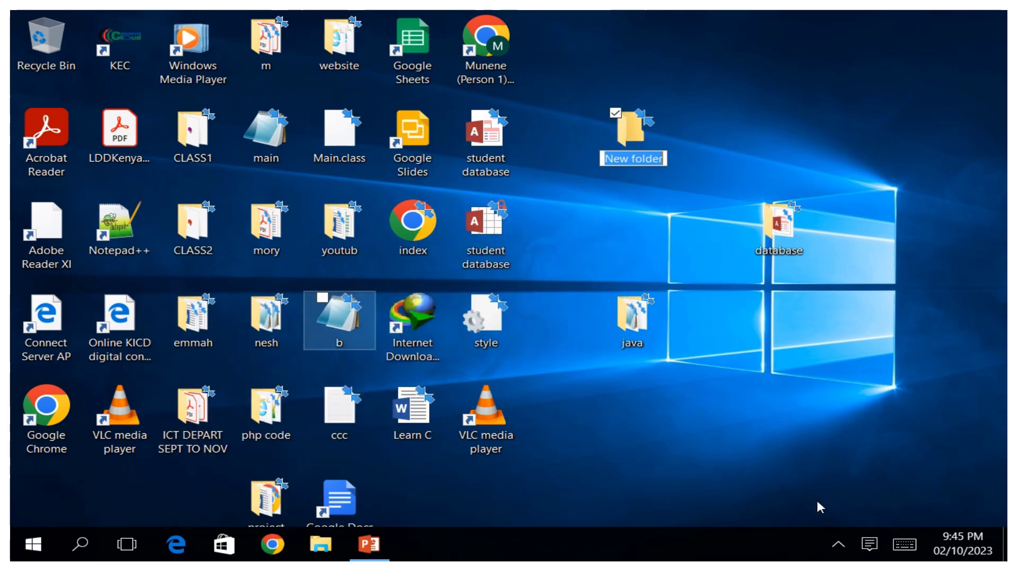
left_click(904, 544)
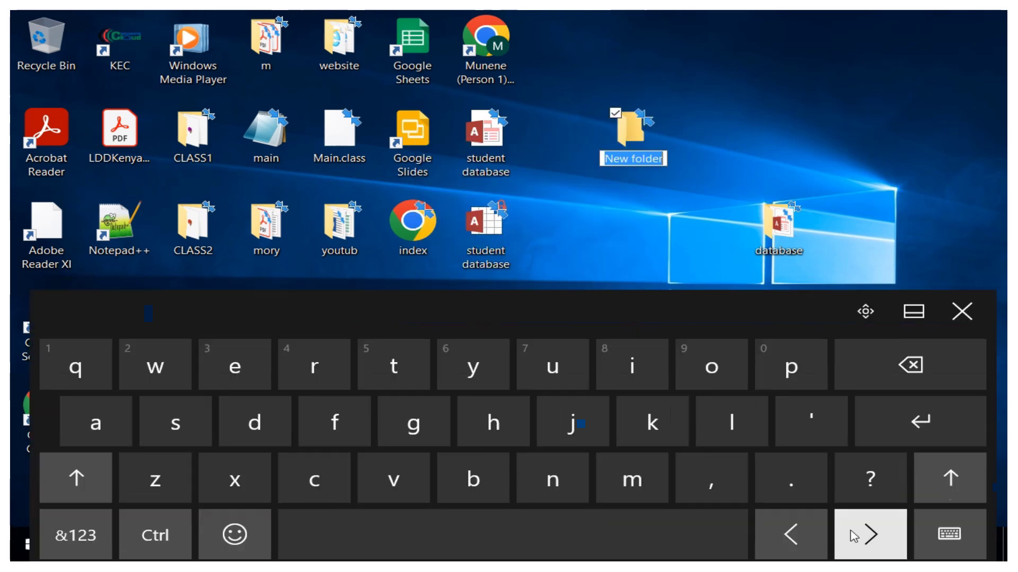
left_click(727, 421)
left_click(662, 377)
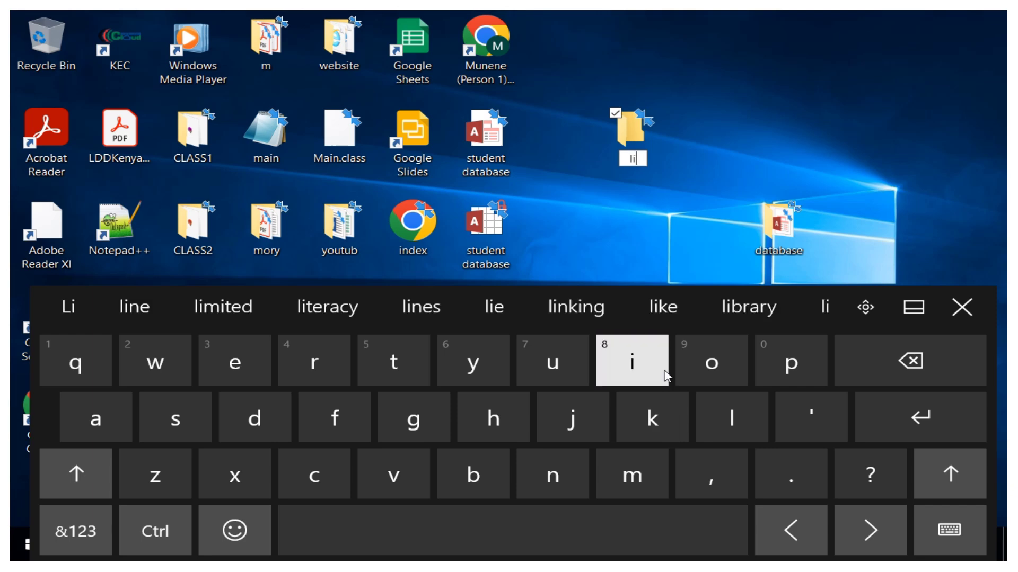
left_click(466, 479)
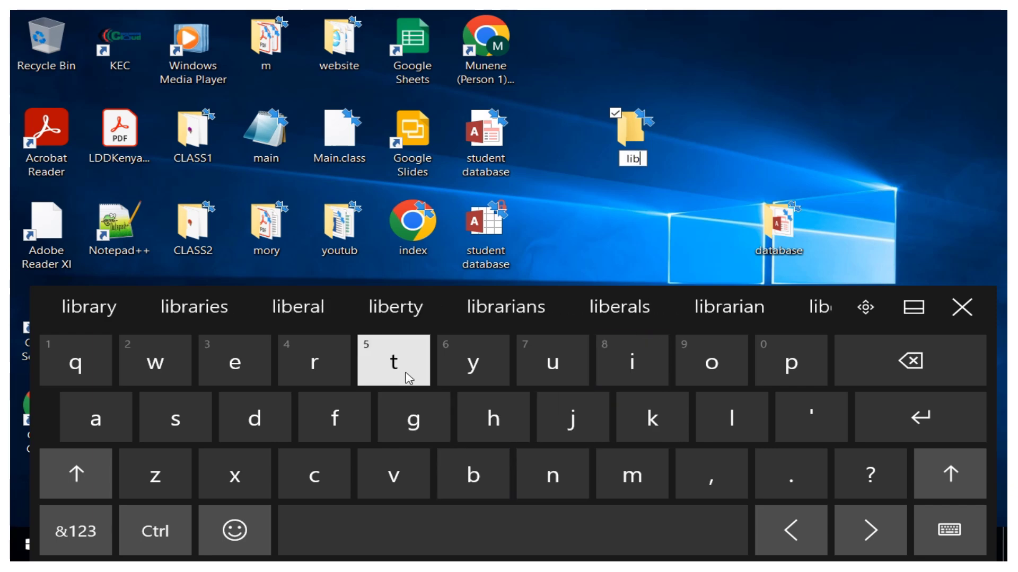
left_click(556, 358)
left_click(682, 154)
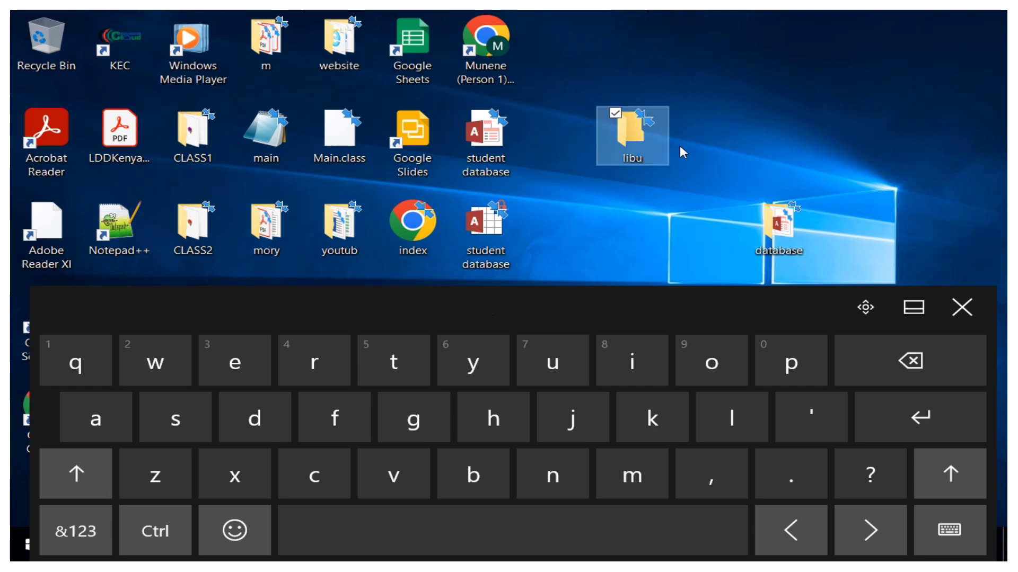
Open the libu folder and create a new Microsoft Access Database file in it
double_click(641, 132)
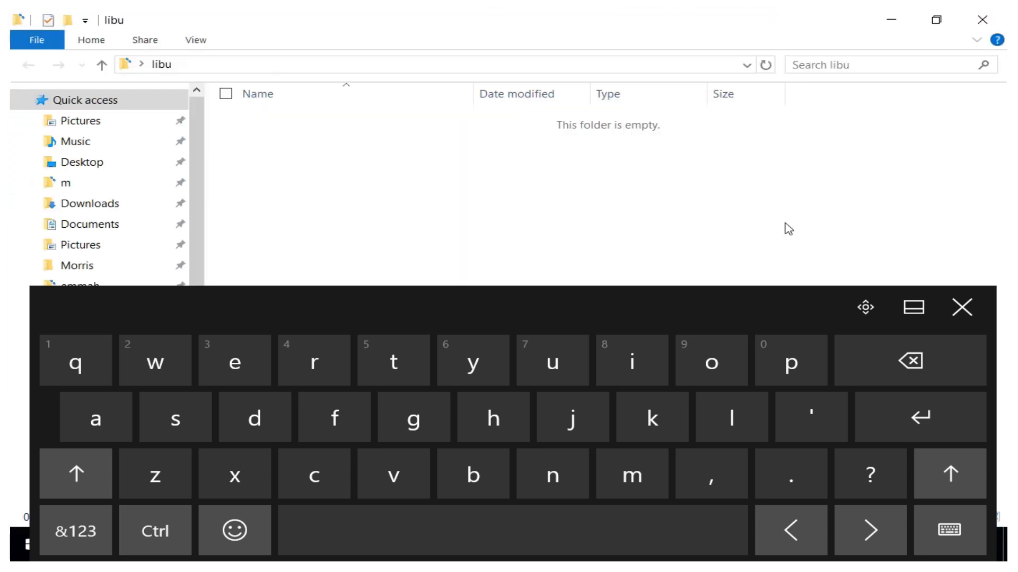
left_click(959, 325)
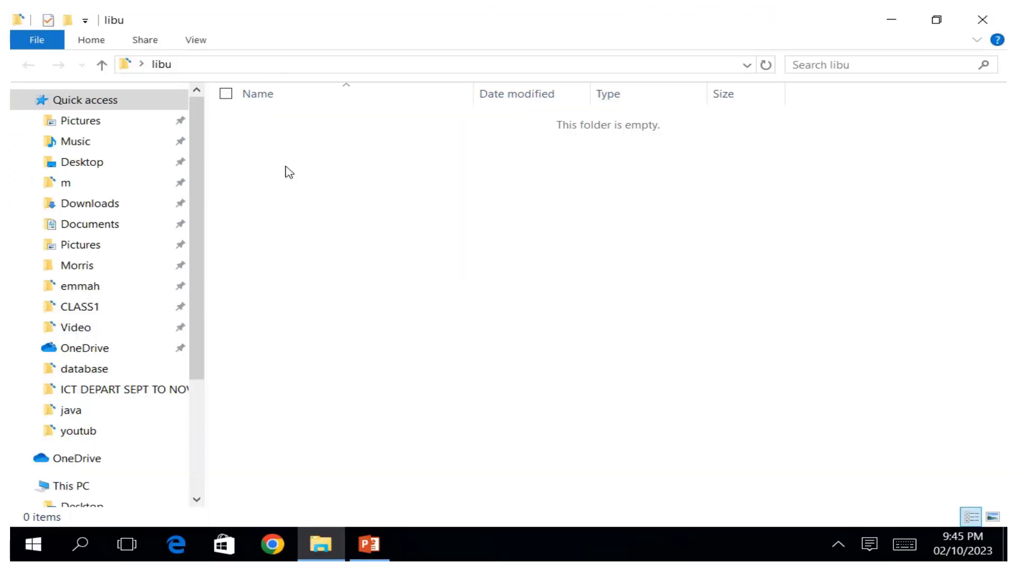
right_click(300, 259)
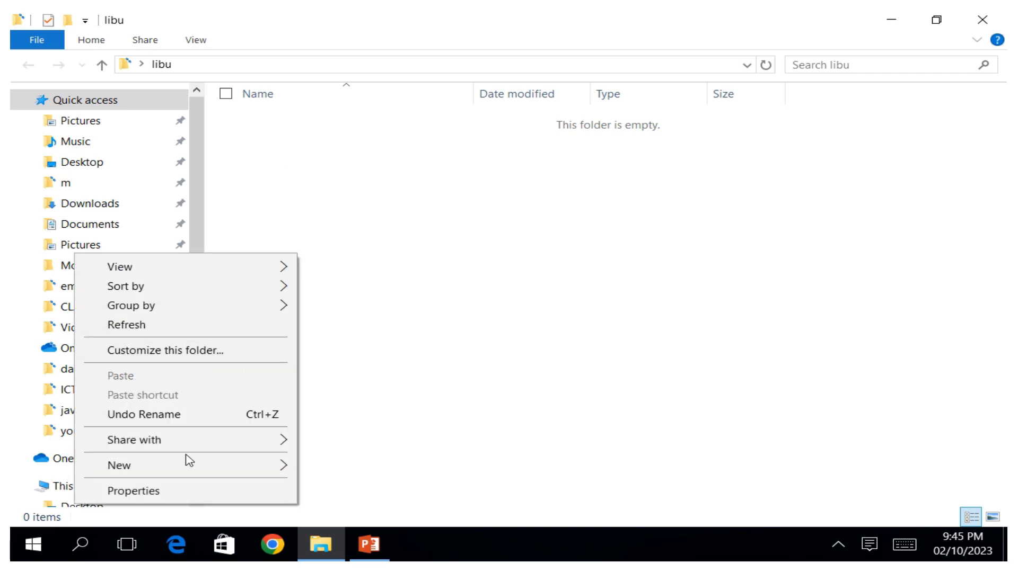
mouse_move(218, 464)
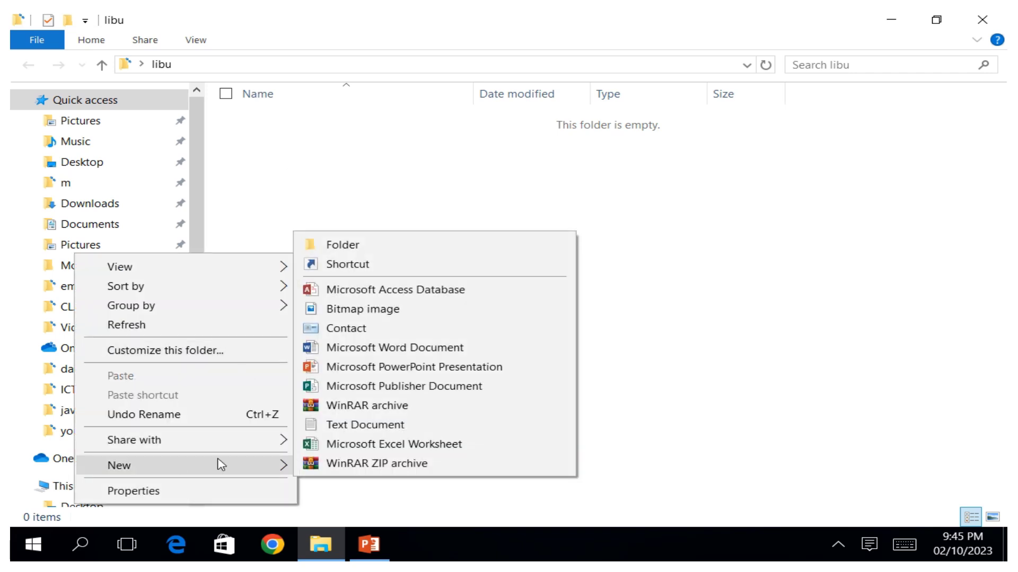
left_click(392, 290)
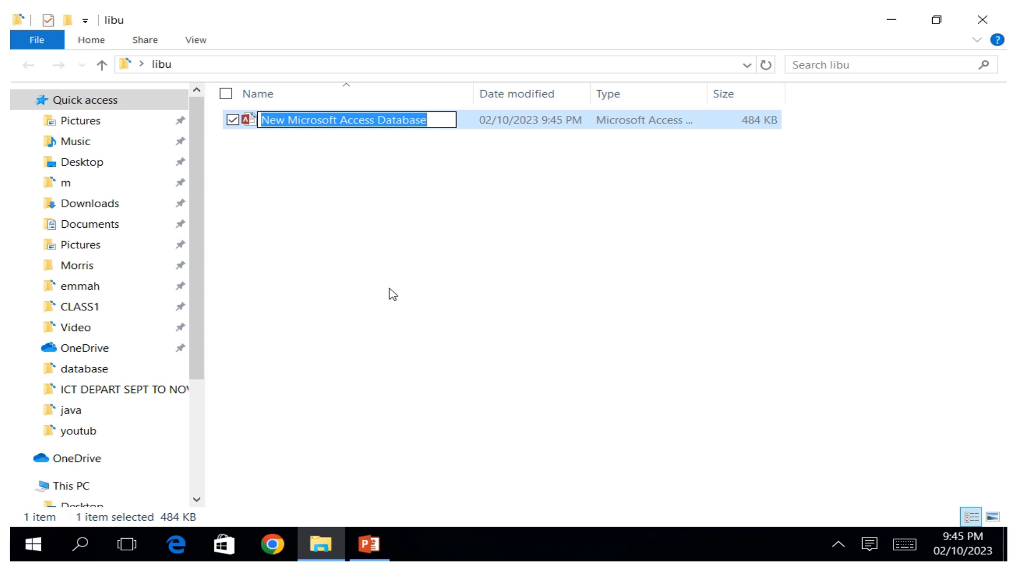
Name the new Access database file library using the touch keyboard, and dismiss the keyboard
left_click(904, 545)
left_click(739, 418)
left_click(635, 371)
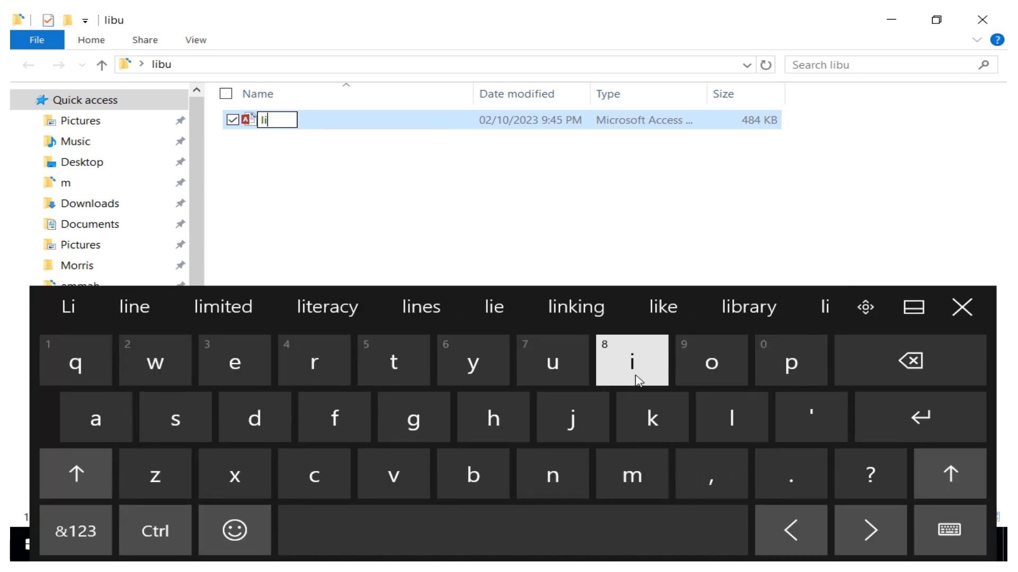
left_click(465, 482)
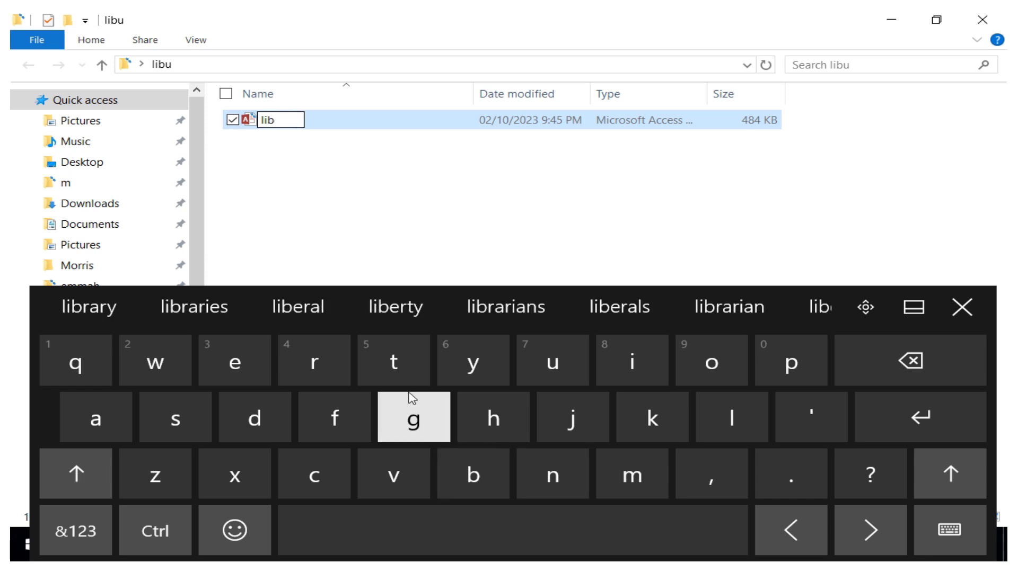
left_click(297, 369)
left_click(95, 418)
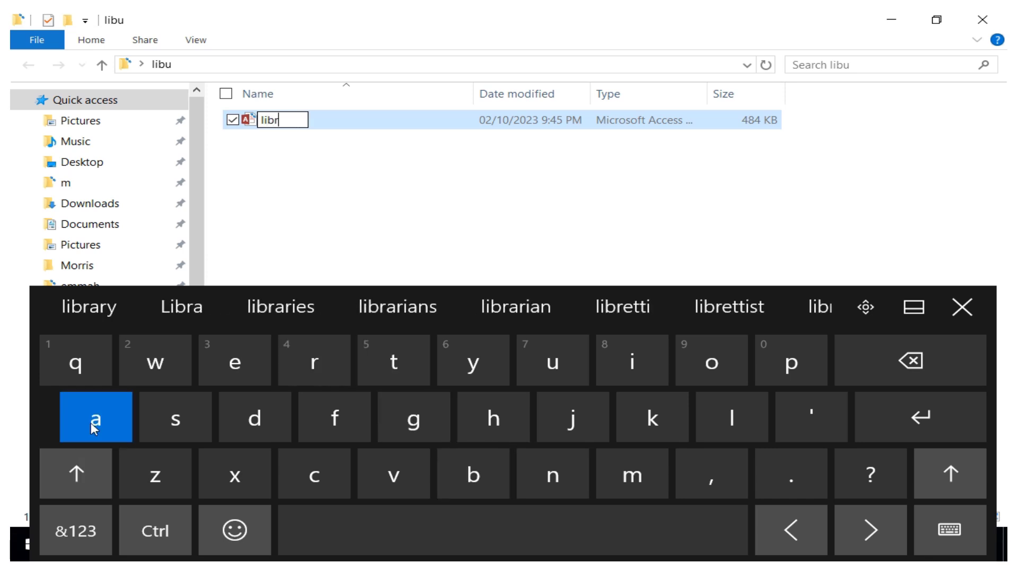
left_click(180, 310)
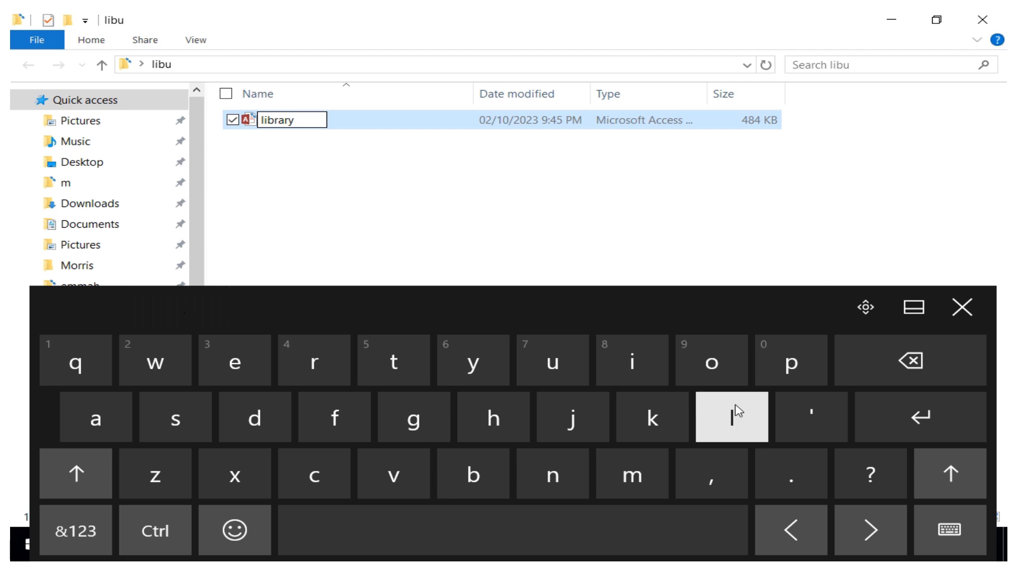
left_click(893, 428)
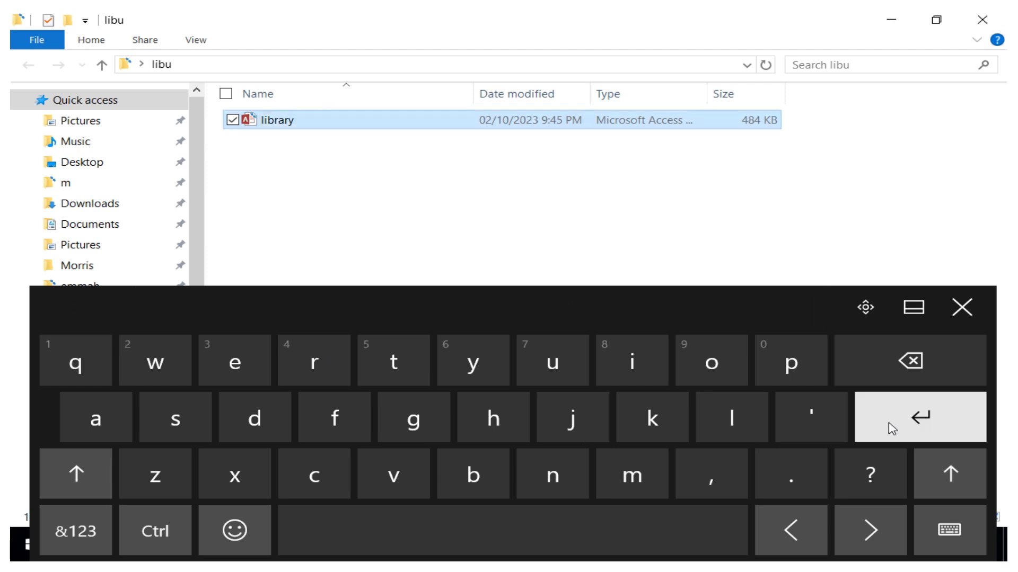
left_click(972, 303)
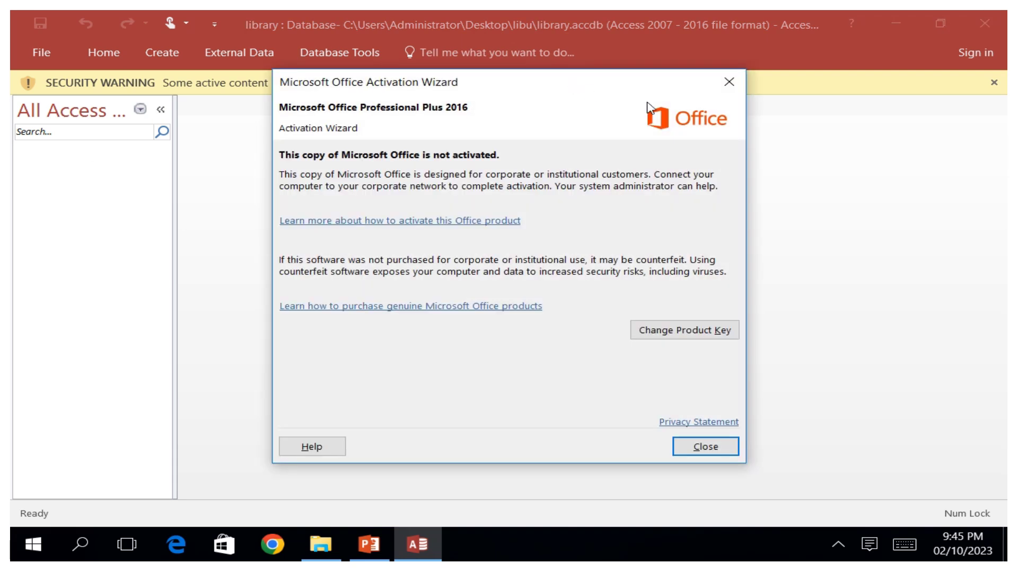
Clear the Office activation wizard and the security warning, and close the library database
left_click(729, 83)
left_click(549, 81)
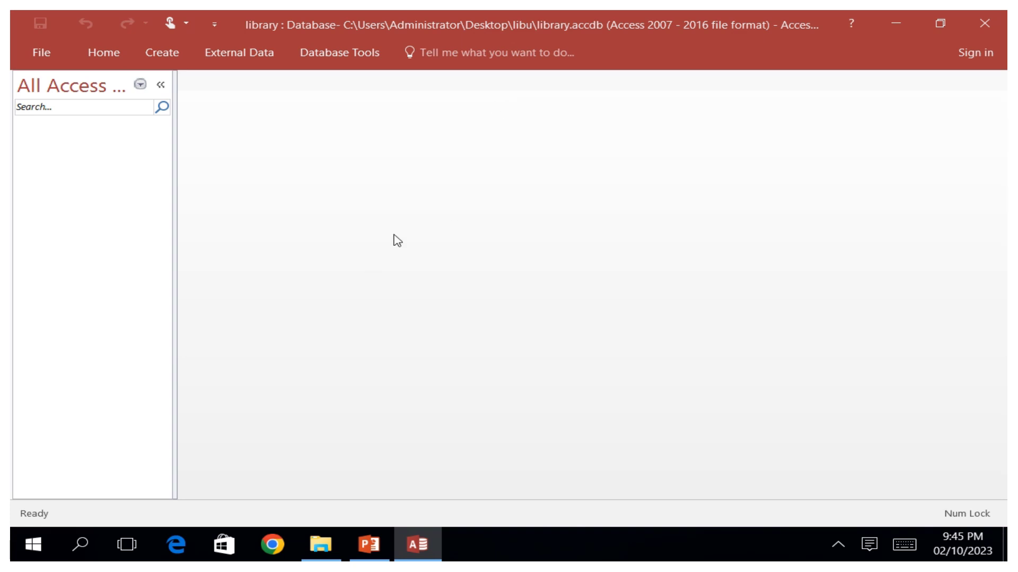
left_click(984, 24)
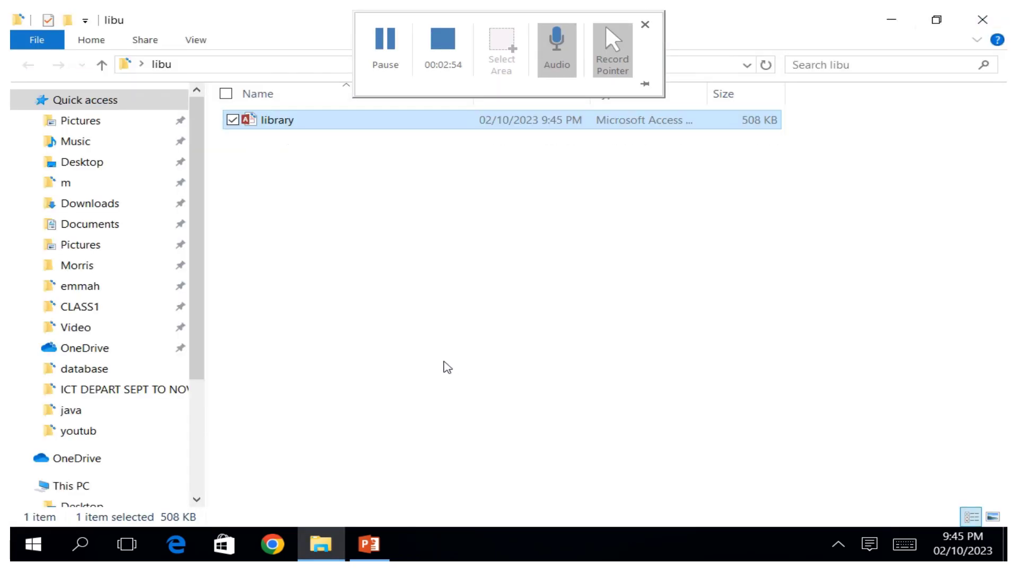
Open the library database from the libu folder with the Open command, dismiss the activation wizard, and close Access
right_click(331, 123)
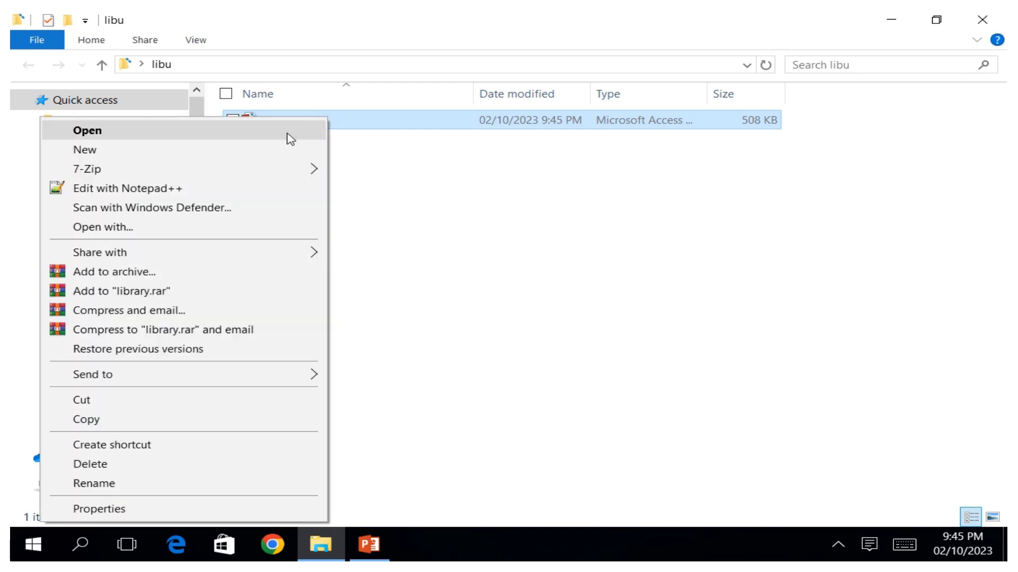
left_click(179, 134)
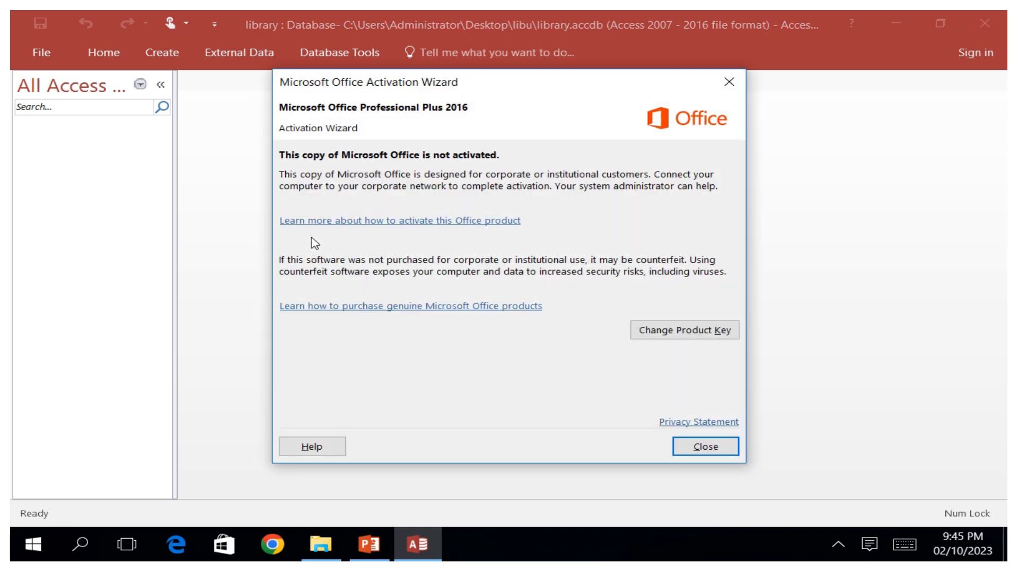
left_click(690, 450)
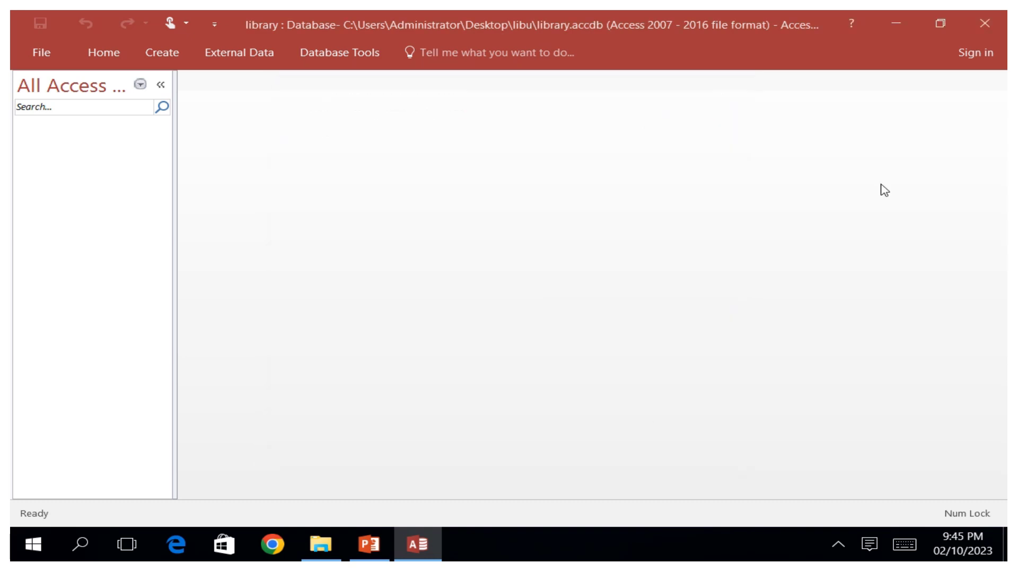
left_click(990, 34)
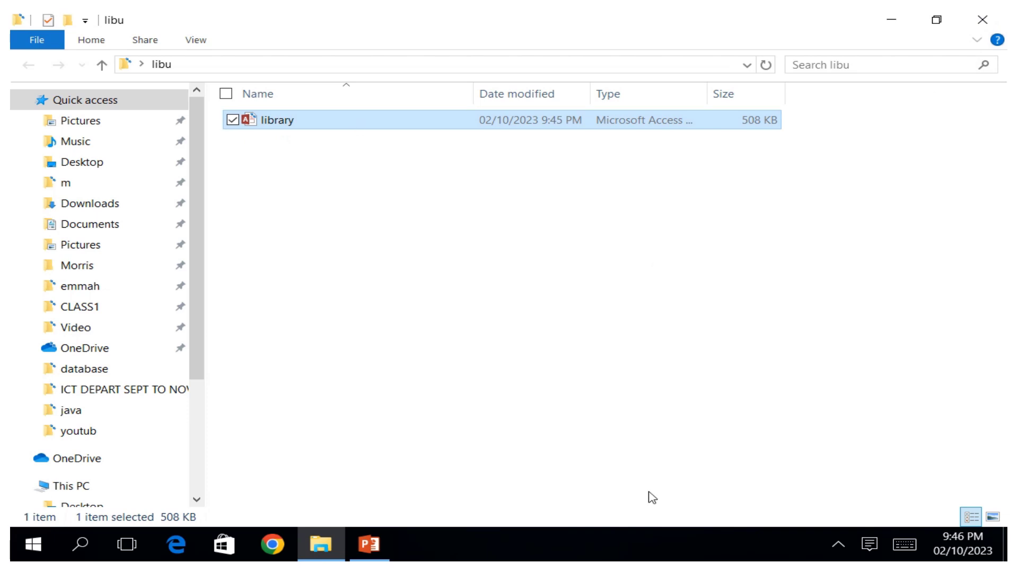
Open the selected library database again using the touch keyboard, and dismiss the Office activation wizard
left_click(904, 545)
left_click(903, 433)
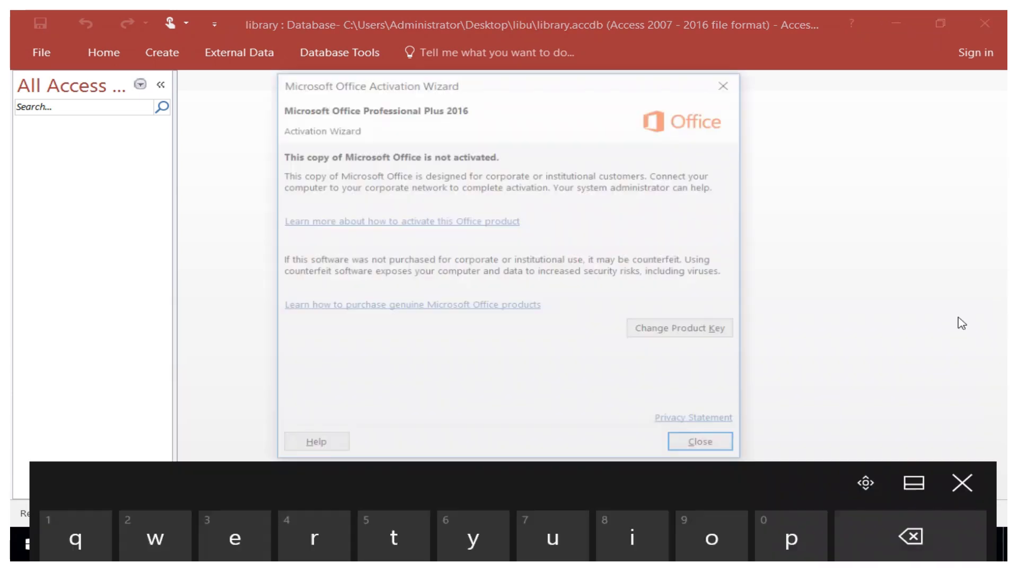
left_click(710, 446)
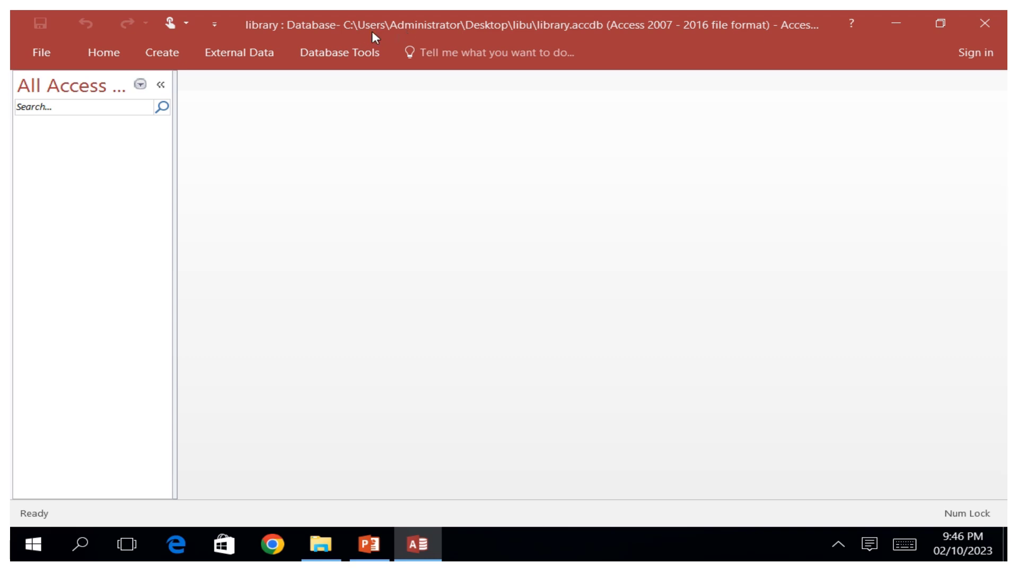
Show the Quick Access Toolbar below the ribbon and view its Touch/Mouse Mode spacing options
left_click(213, 27)
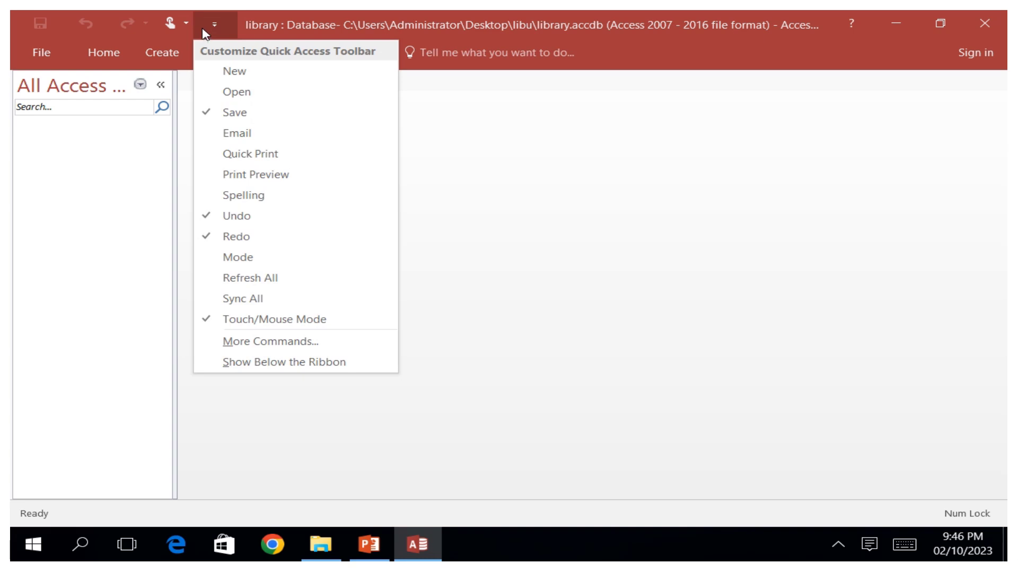
left_click(240, 364)
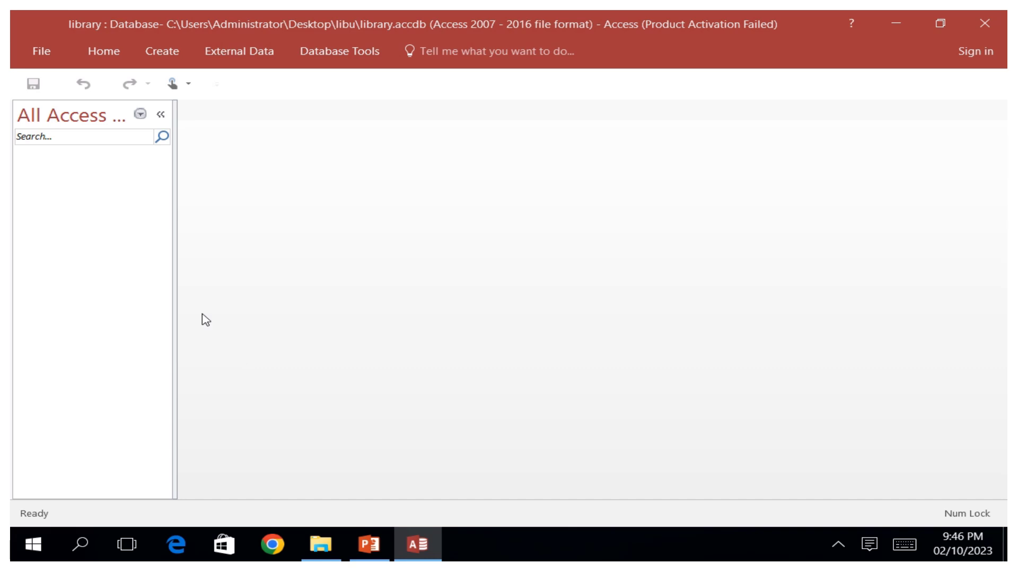
left_click(189, 87)
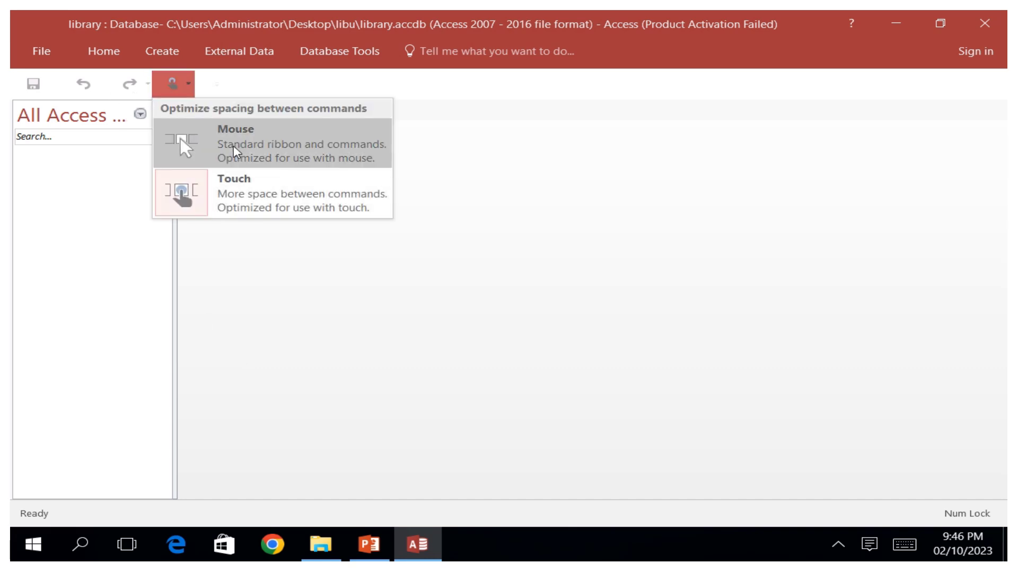
left_click(191, 83)
left_click(192, 83)
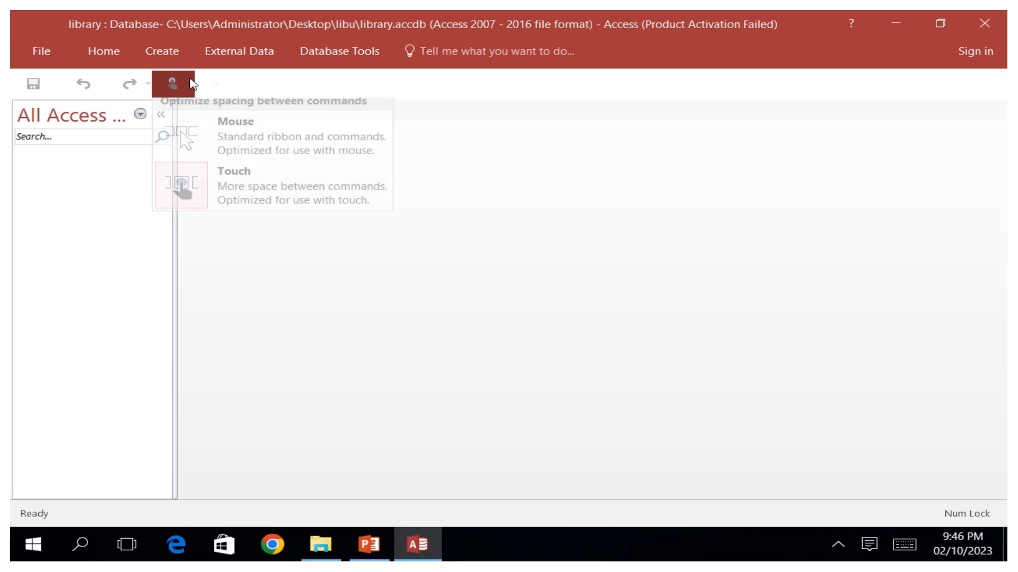
left_click(263, 290)
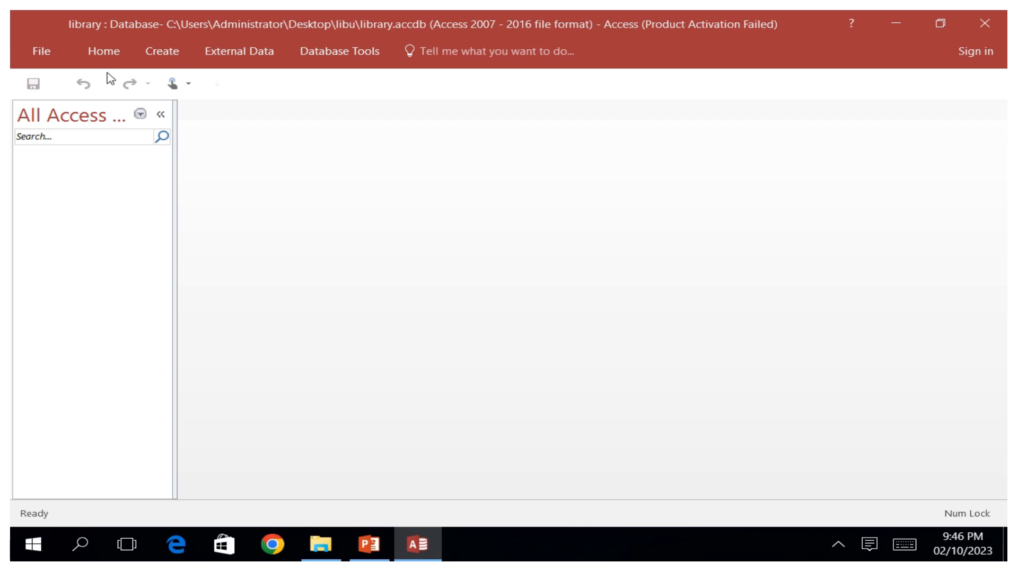
Examine the library database's Info page and the command groups of the Home ribbon
left_click(36, 50)
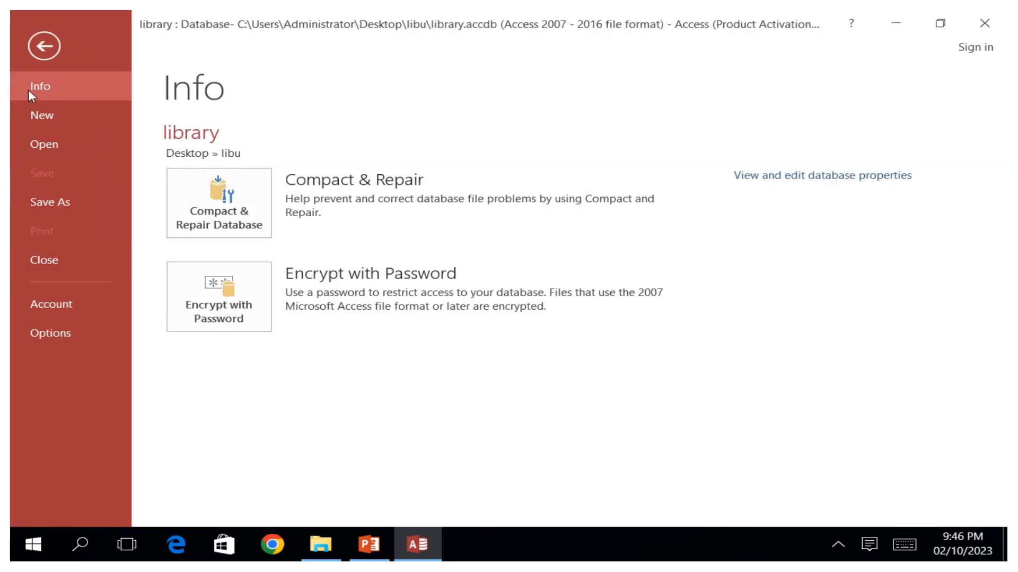
left_click(37, 50)
left_click(96, 51)
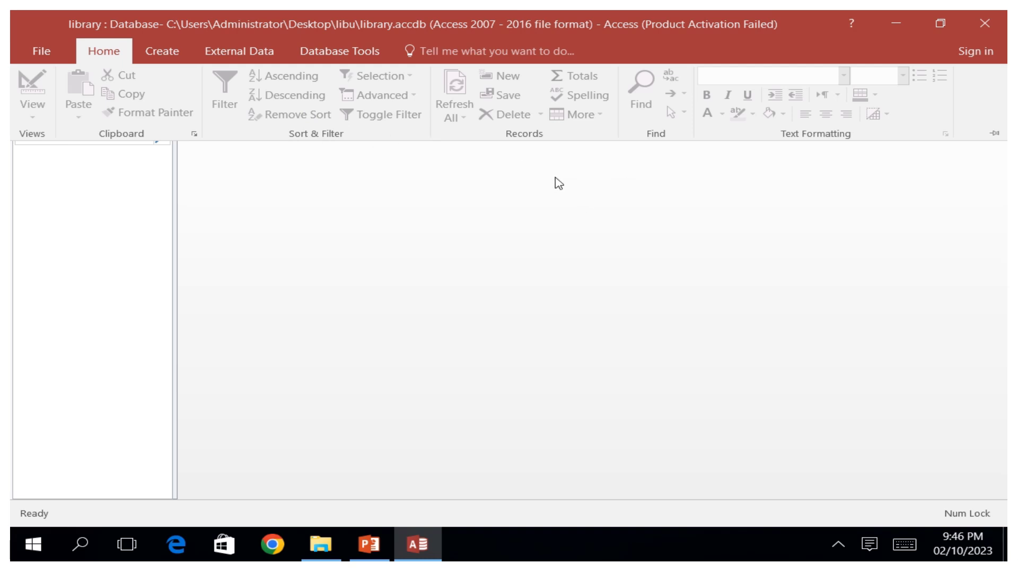
Start a new blank desktop database and enter lib as its file name
left_click(28, 52)
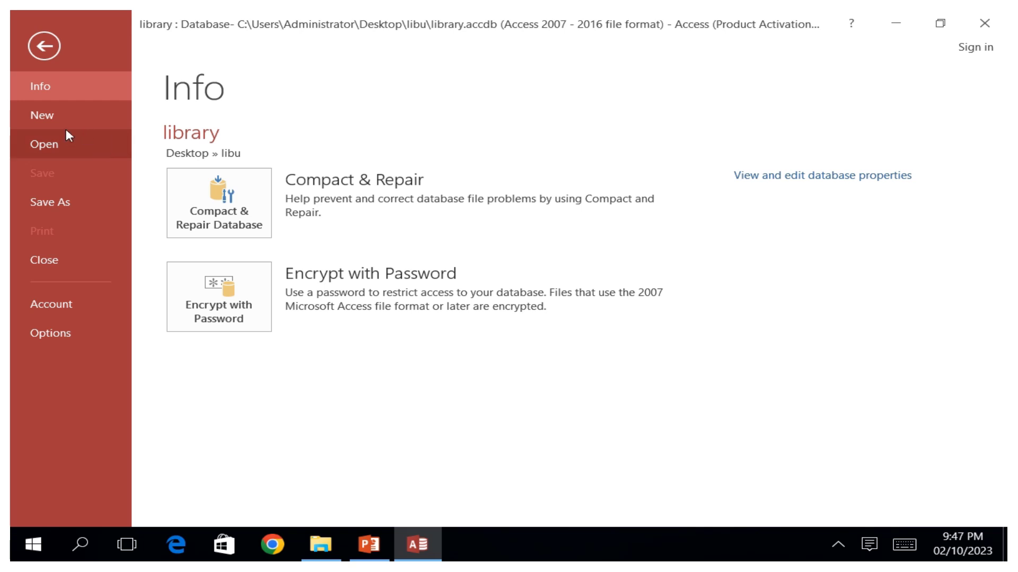
left_click(49, 121)
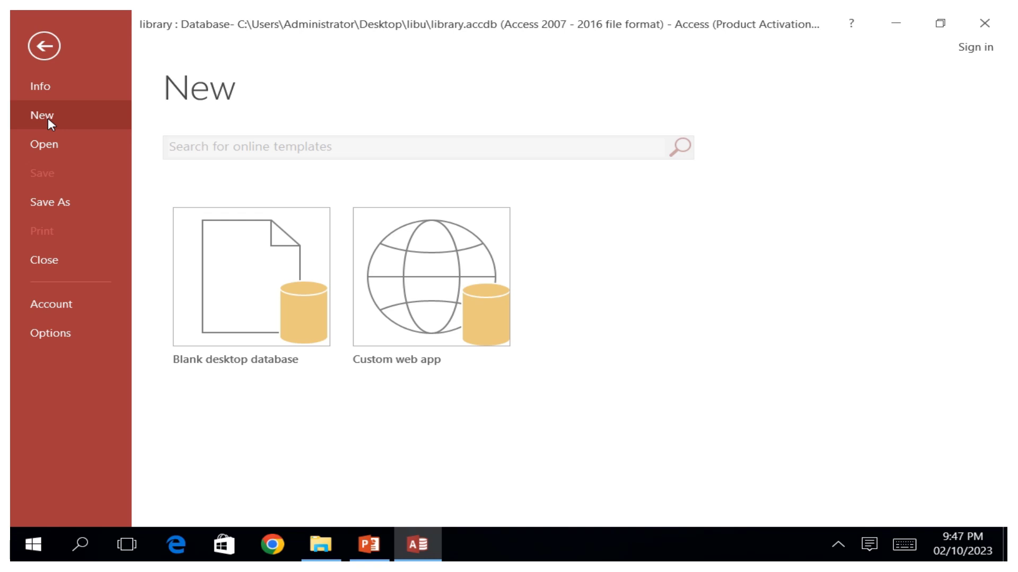
left_click(225, 277)
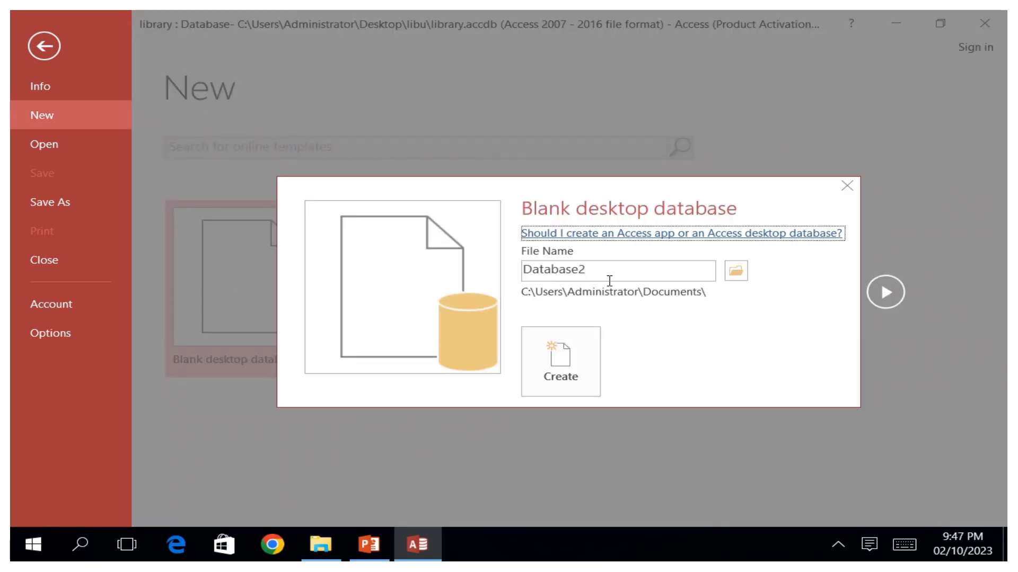
left_click(643, 274)
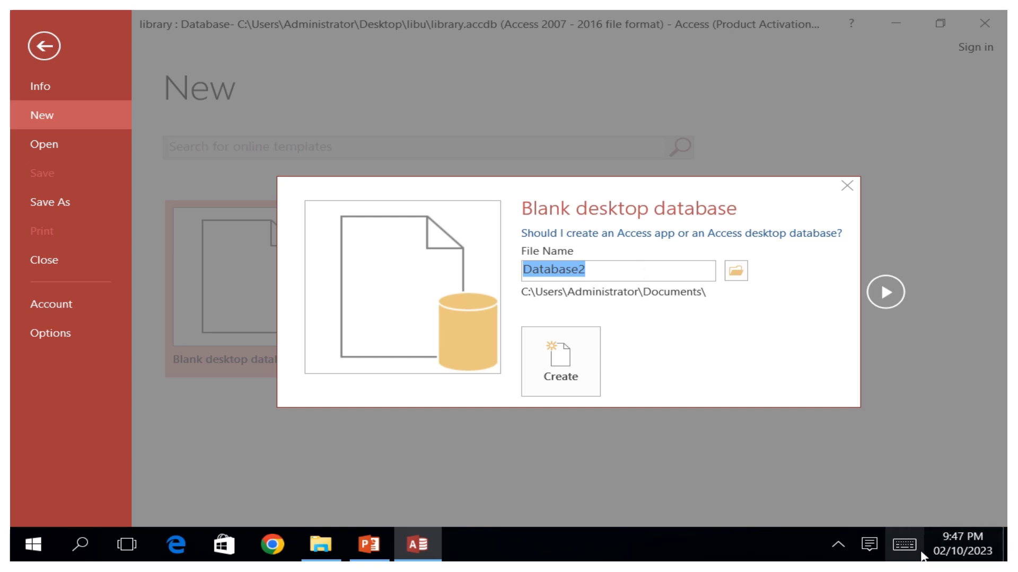
left_click(905, 544)
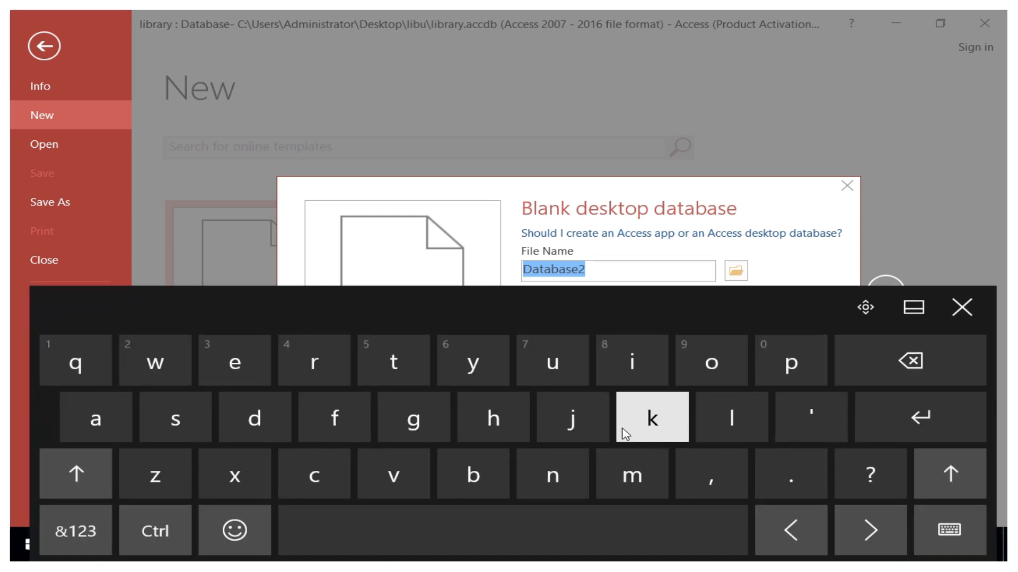
left_click(731, 419)
left_click(640, 382)
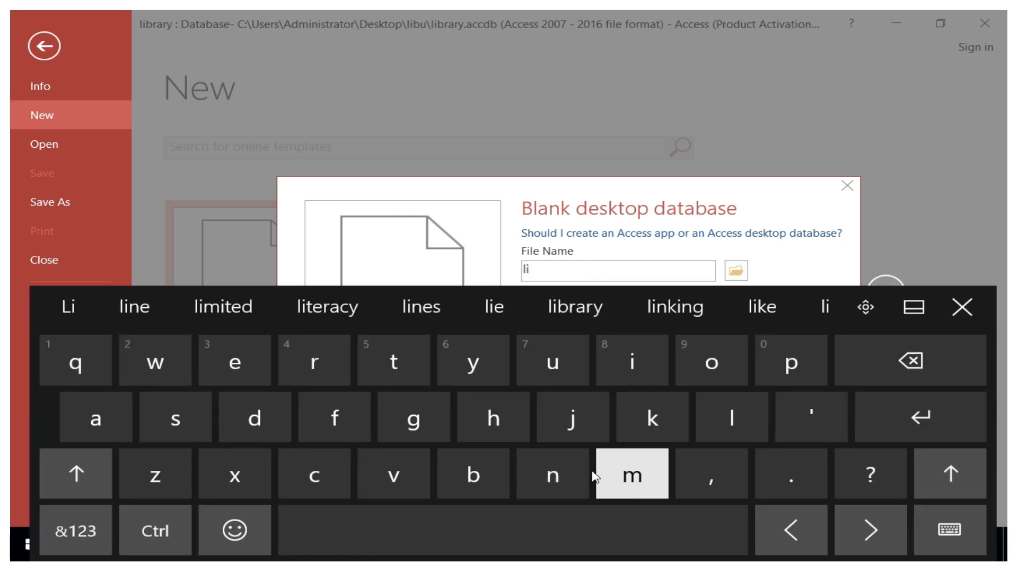
left_click(491, 486)
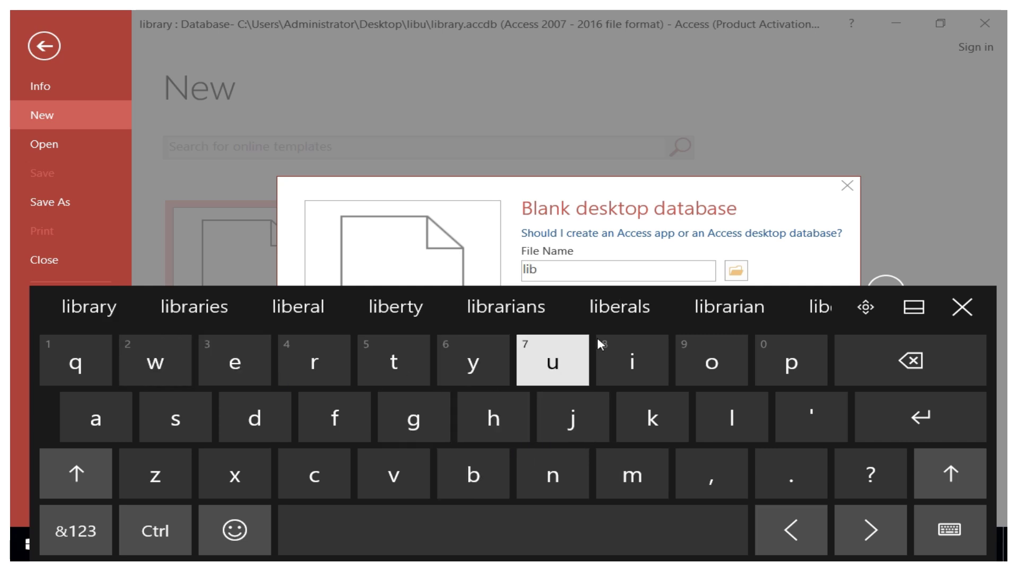
left_click(962, 307)
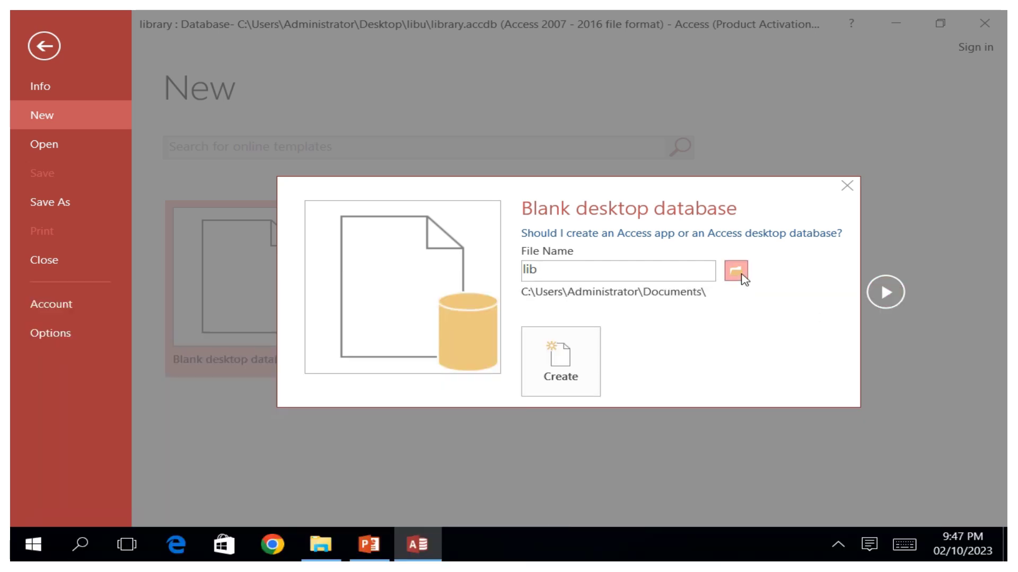
Set the lib database's save location to the libu folder on the Desktop
left_click(741, 274)
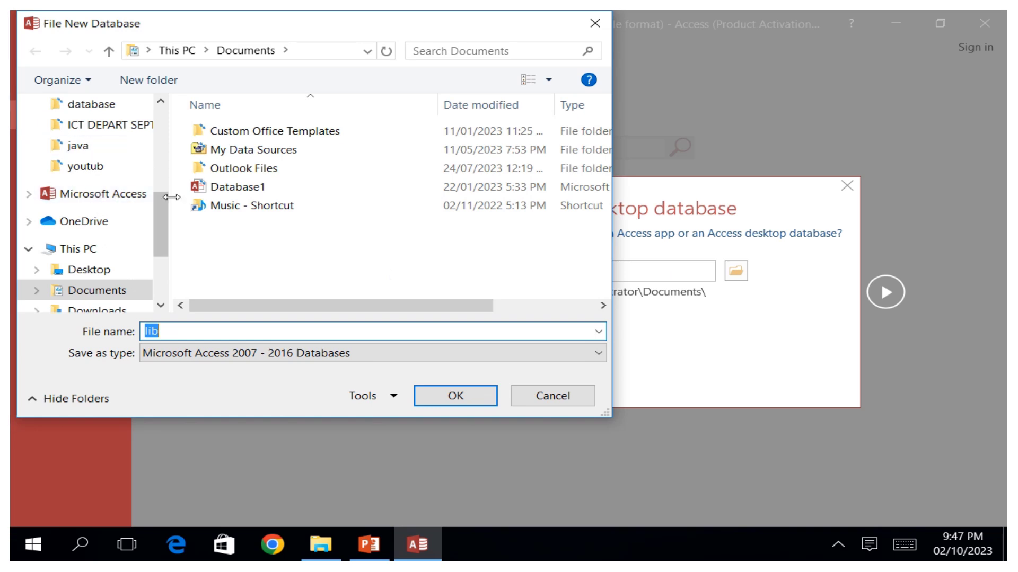
left_click(87, 271)
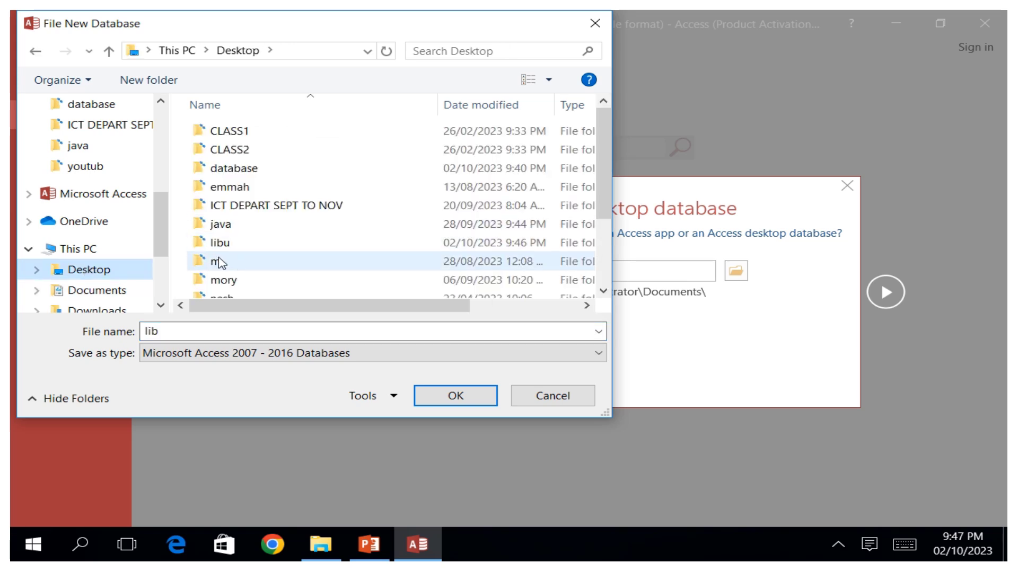
double_click(222, 246)
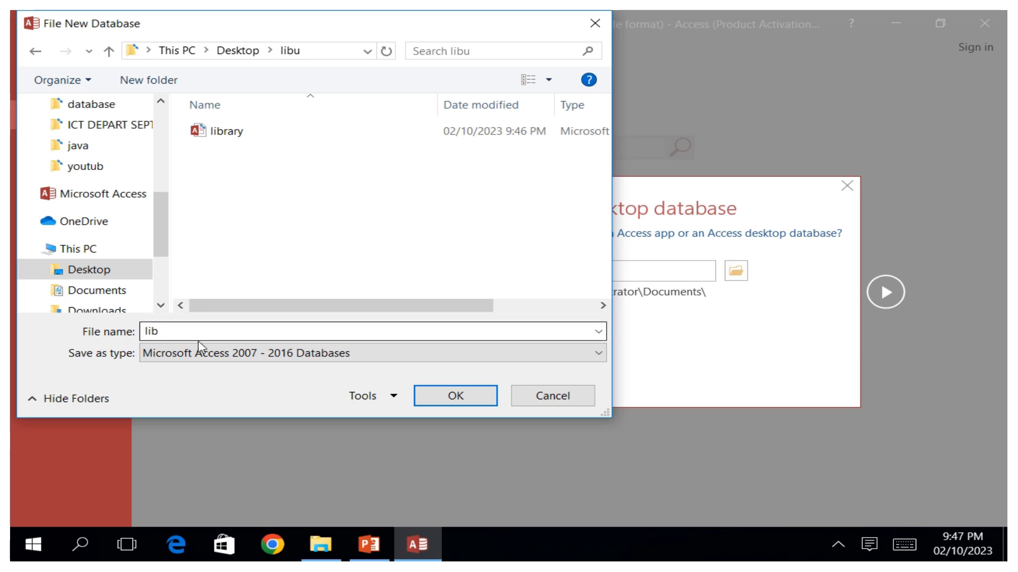
left_click(441, 399)
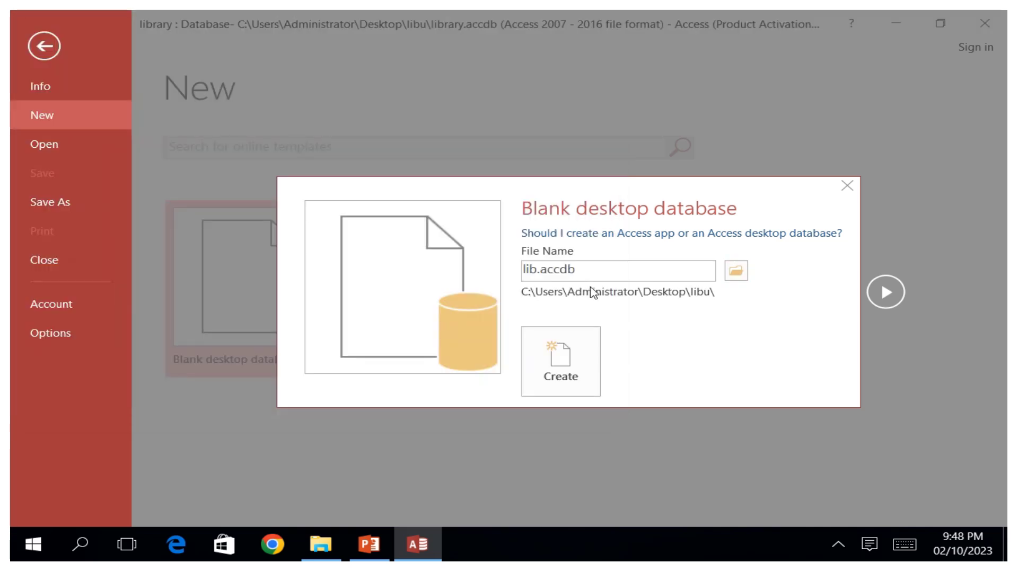
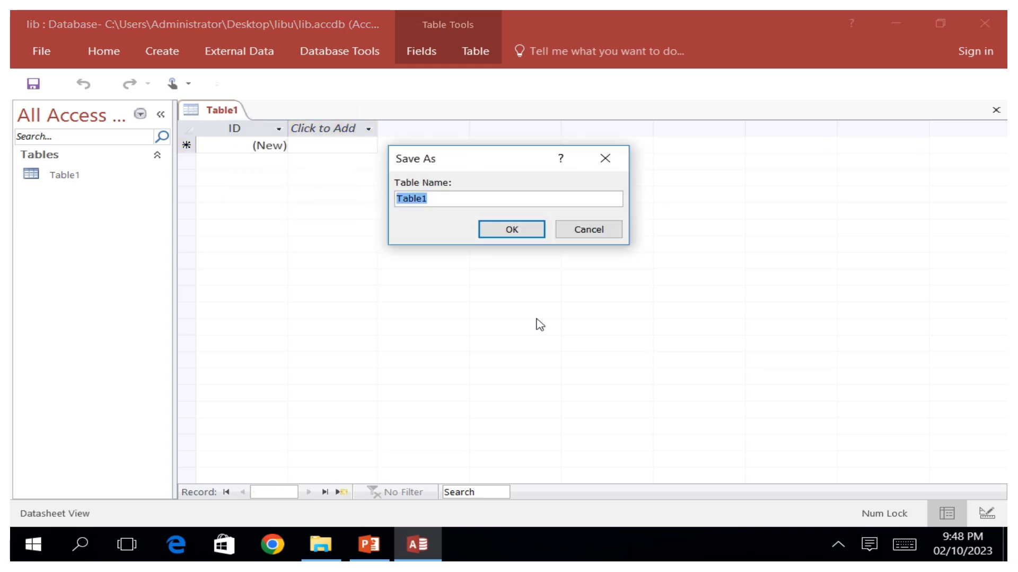
Save the new table under the name book using the touch keyboard
left_click(904, 544)
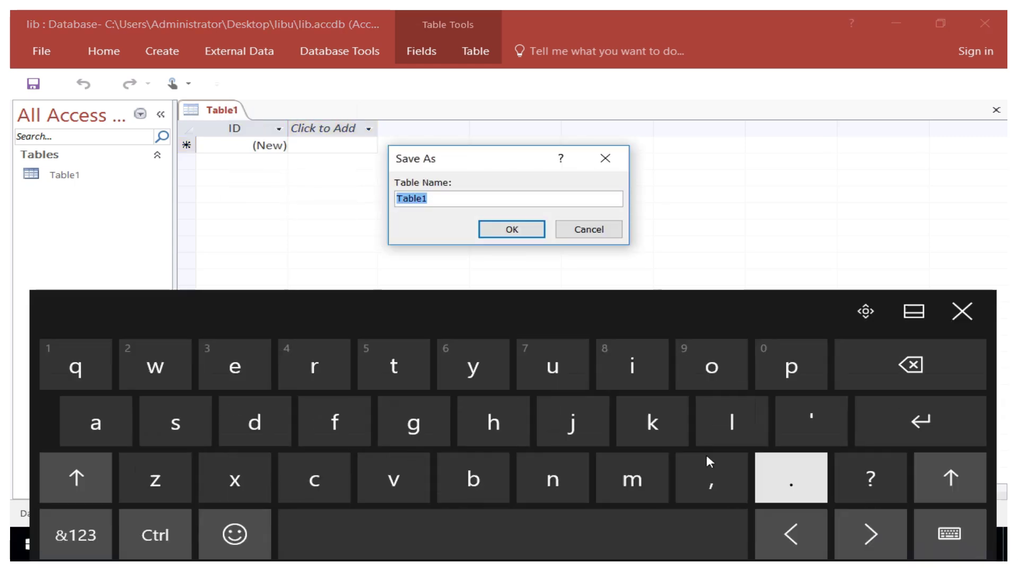
left_click(462, 476)
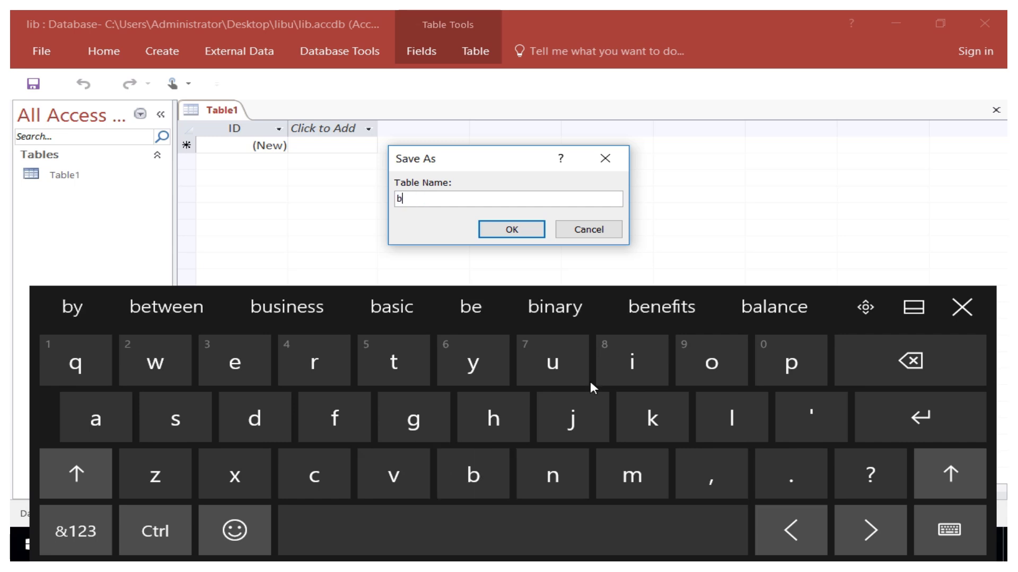
left_click(711, 363)
left_click(711, 364)
mouse_move(395, 13)
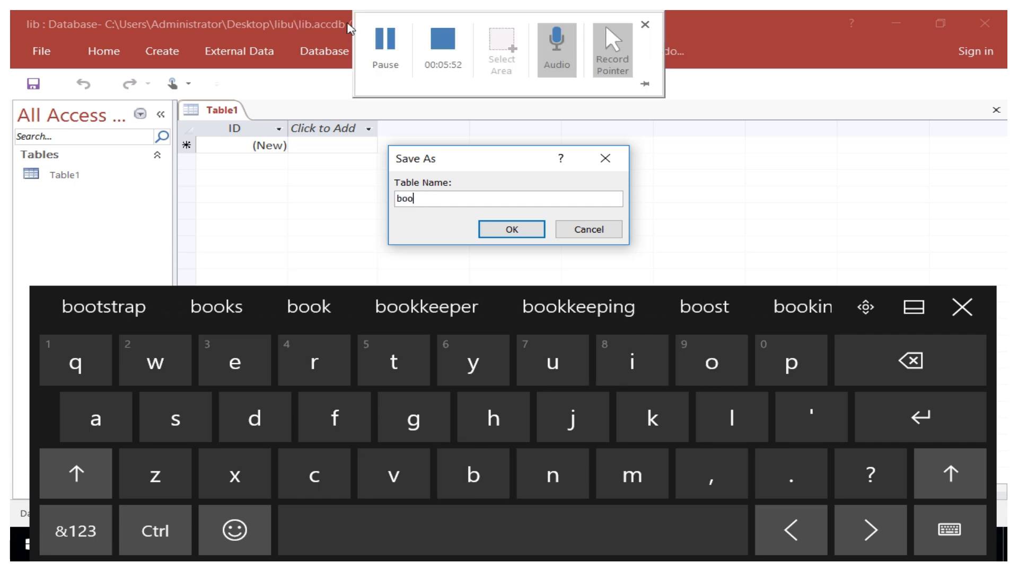
left_click(398, 47)
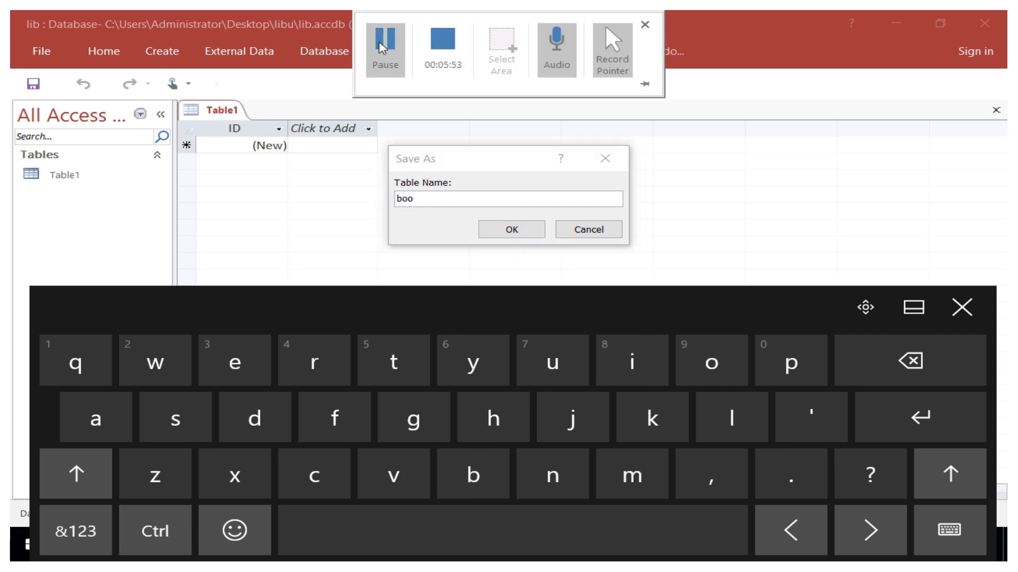
left_click(424, 201)
left_click(652, 418)
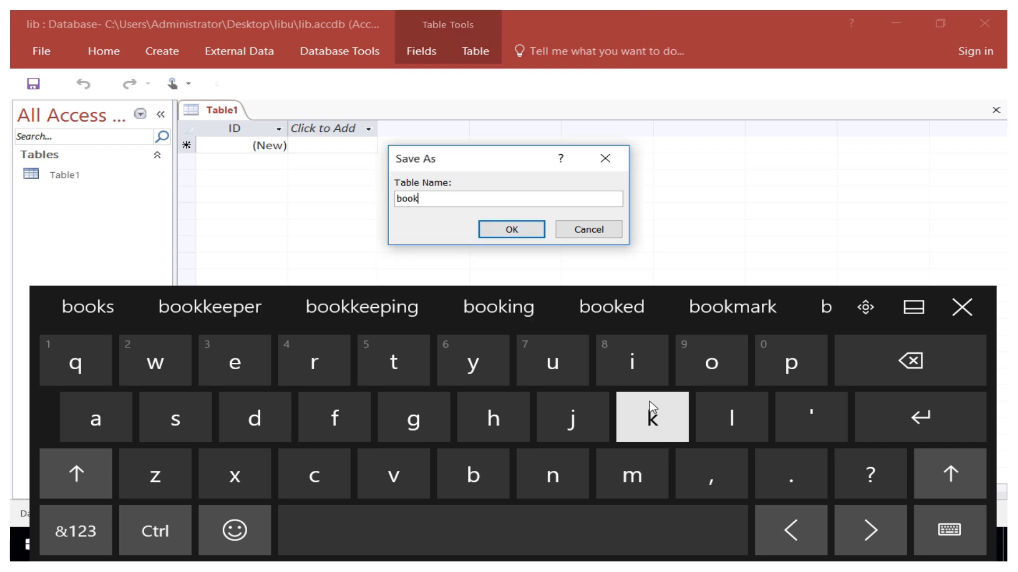
left_click(513, 233)
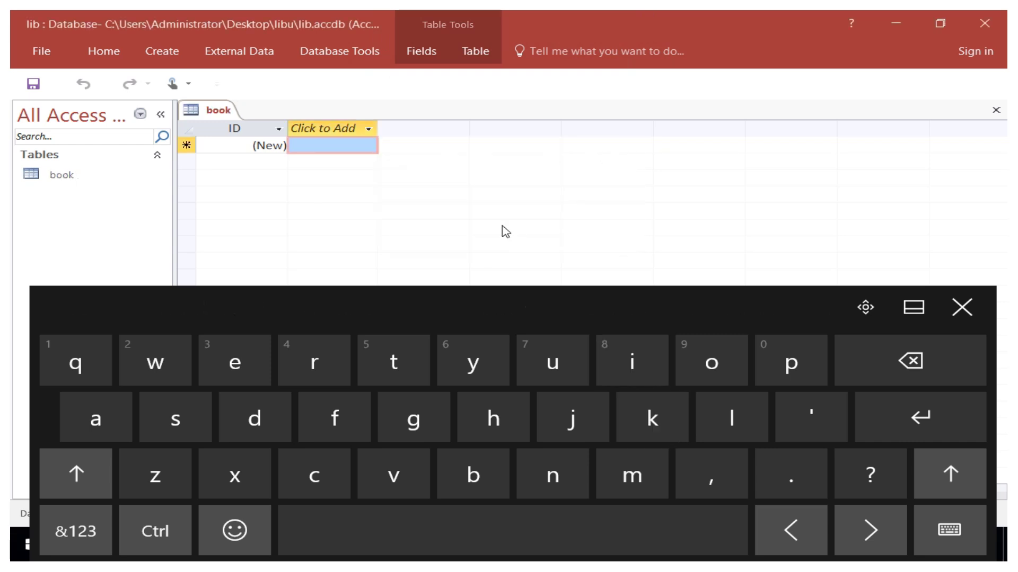
Switch the book table to Design View and add a Short Text field named book_name below ID
right_click(222, 111)
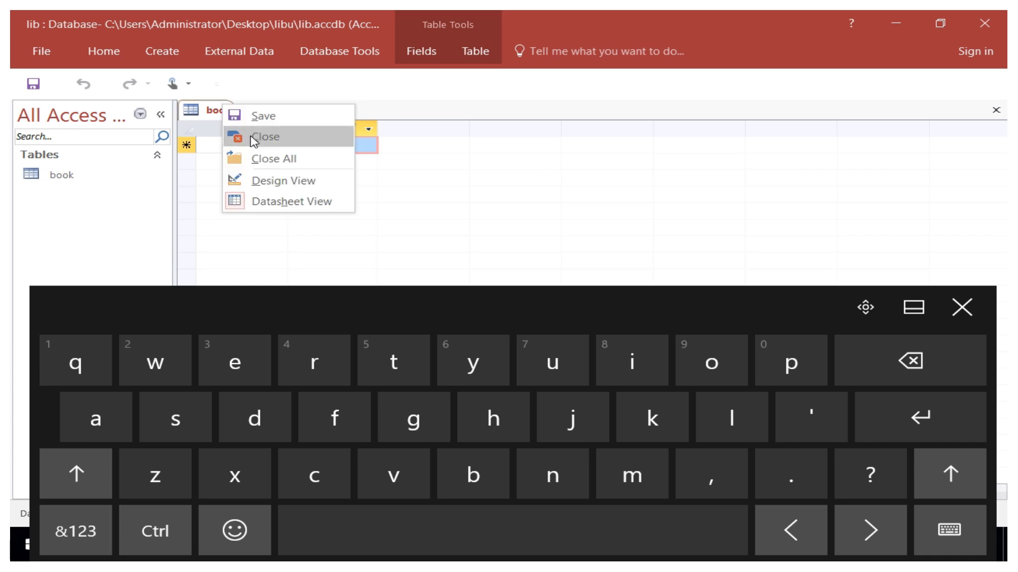
left_click(273, 181)
left_click(239, 161)
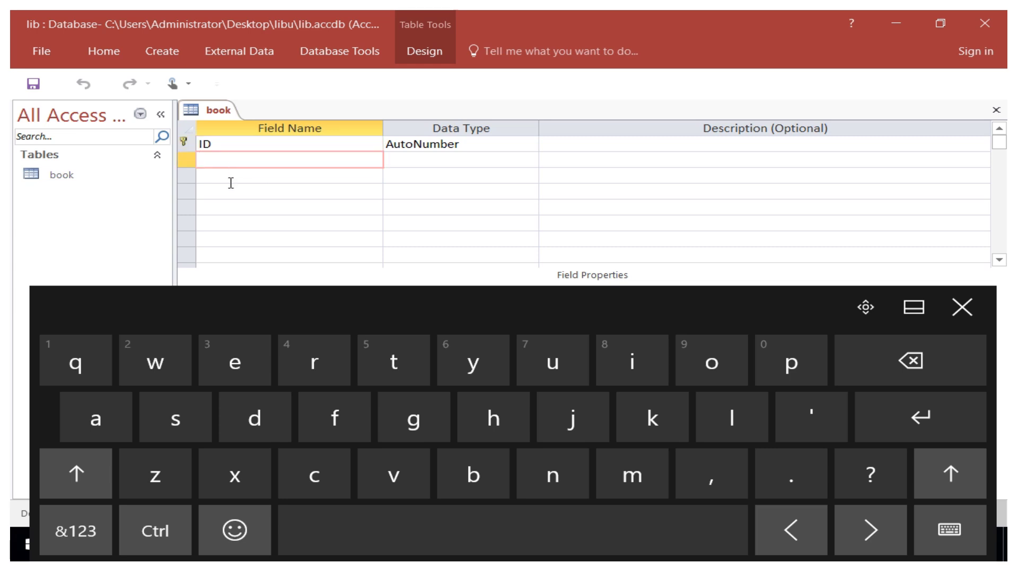
left_click(478, 483)
left_click(706, 378)
left_click(706, 377)
left_click(644, 415)
left_click(74, 530)
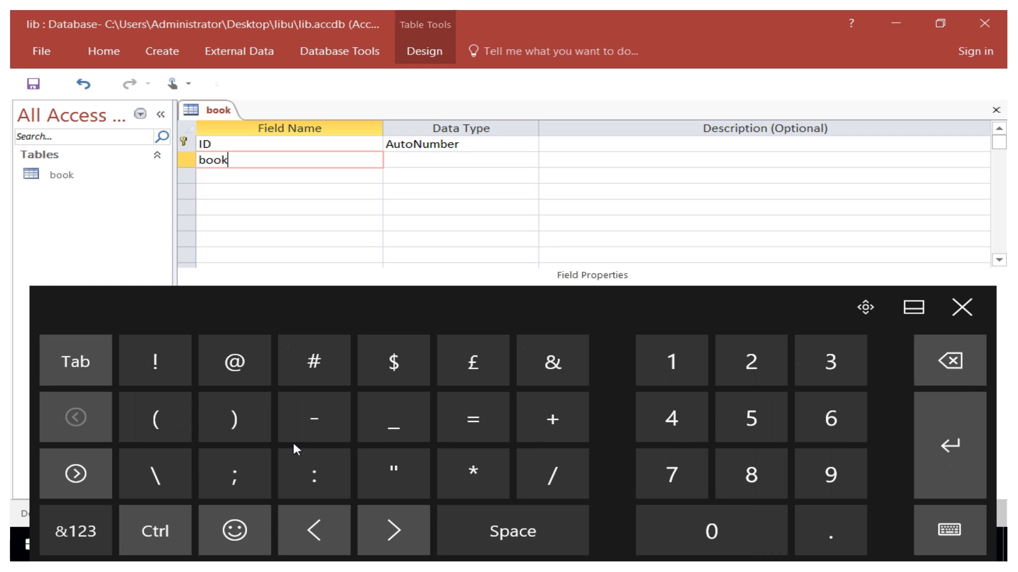
left_click(380, 434)
left_click(75, 530)
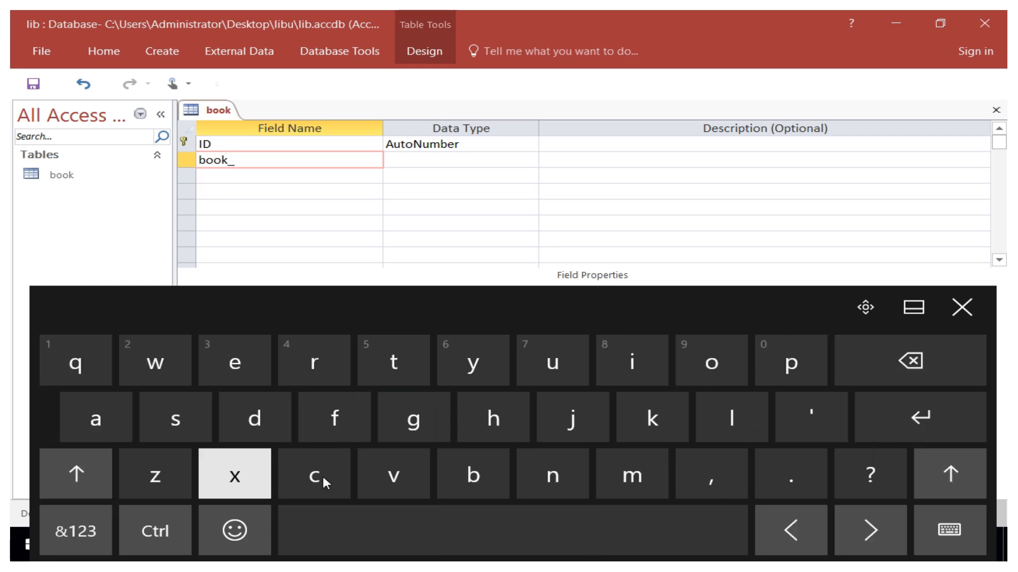
left_click(551, 479)
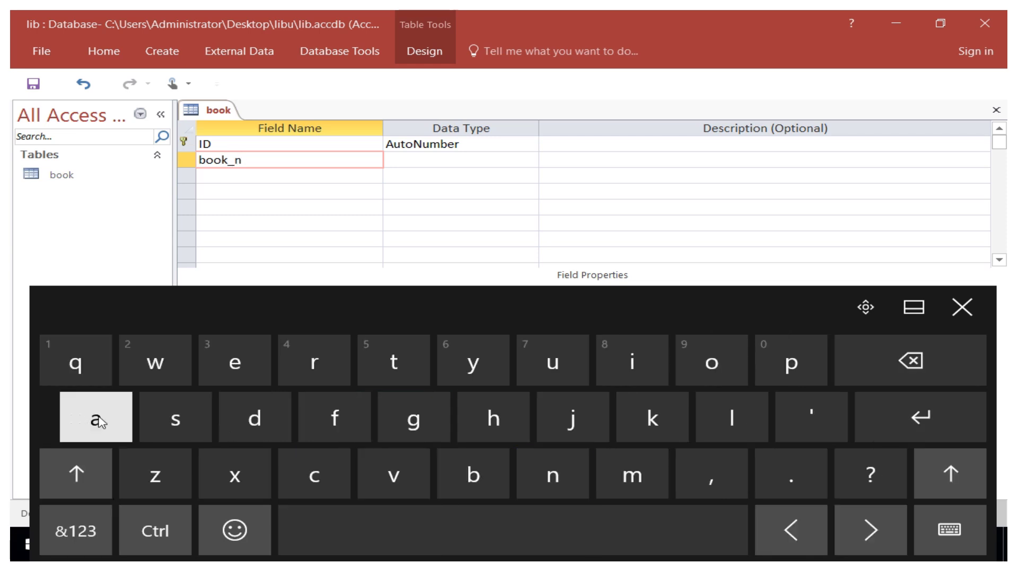
left_click(91, 417)
left_click(552, 477)
left_click(232, 371)
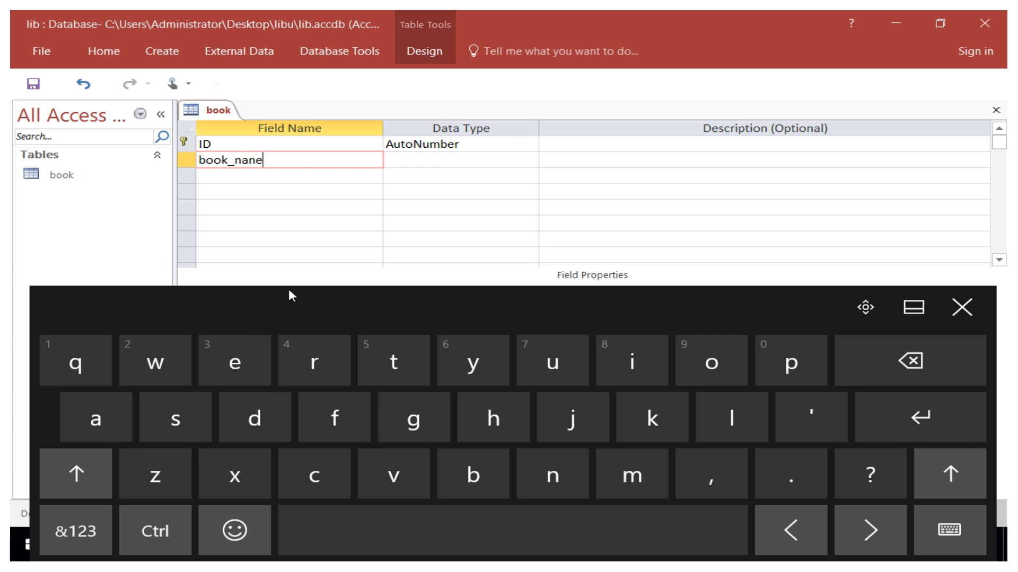
left_click(867, 370)
left_click(869, 371)
left_click(615, 493)
left_click(234, 362)
left_click(418, 160)
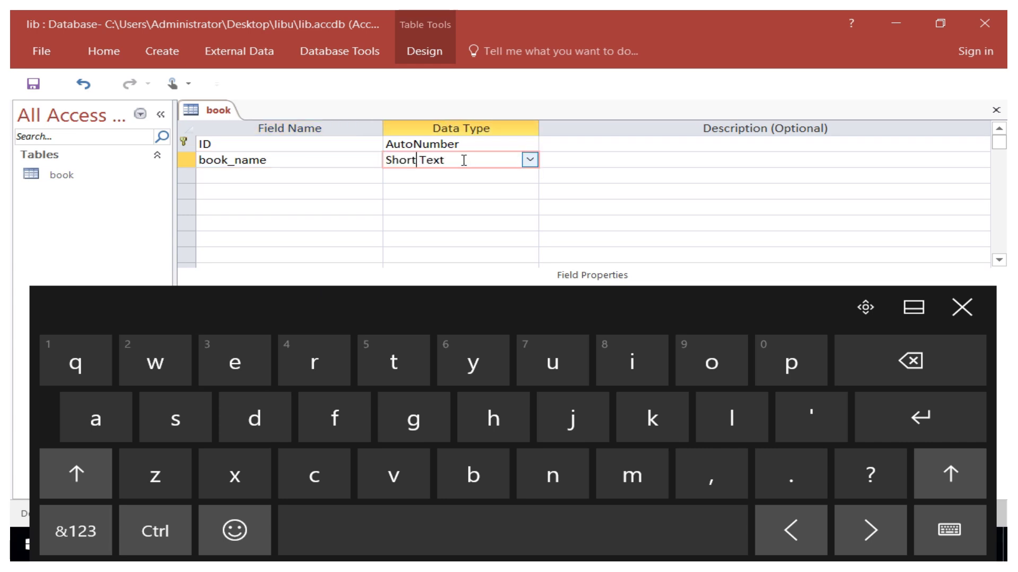
Add a field named Autho below book_name with the Short Text data type
left_click(210, 178)
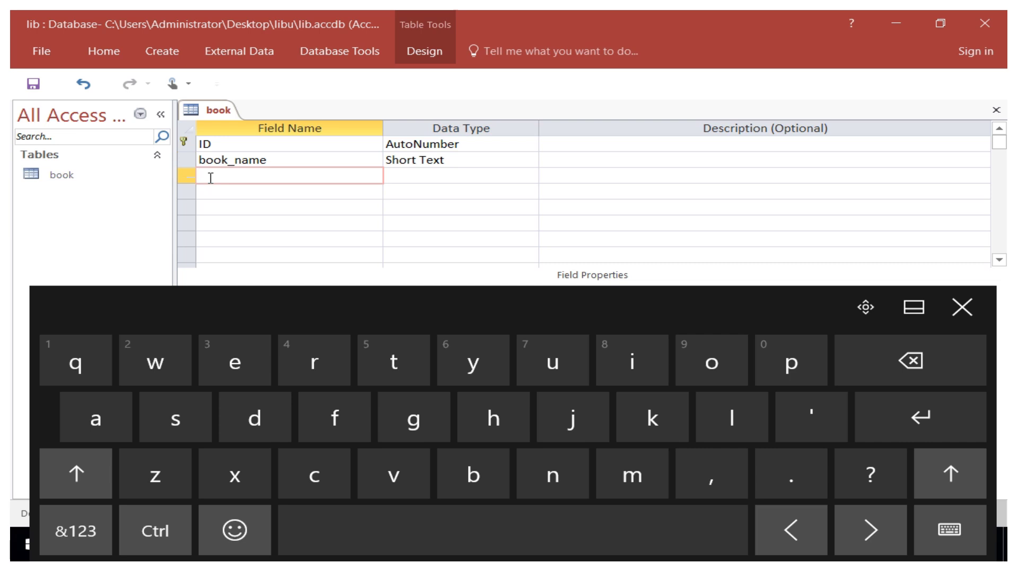
left_click(63, 488)
left_click(92, 424)
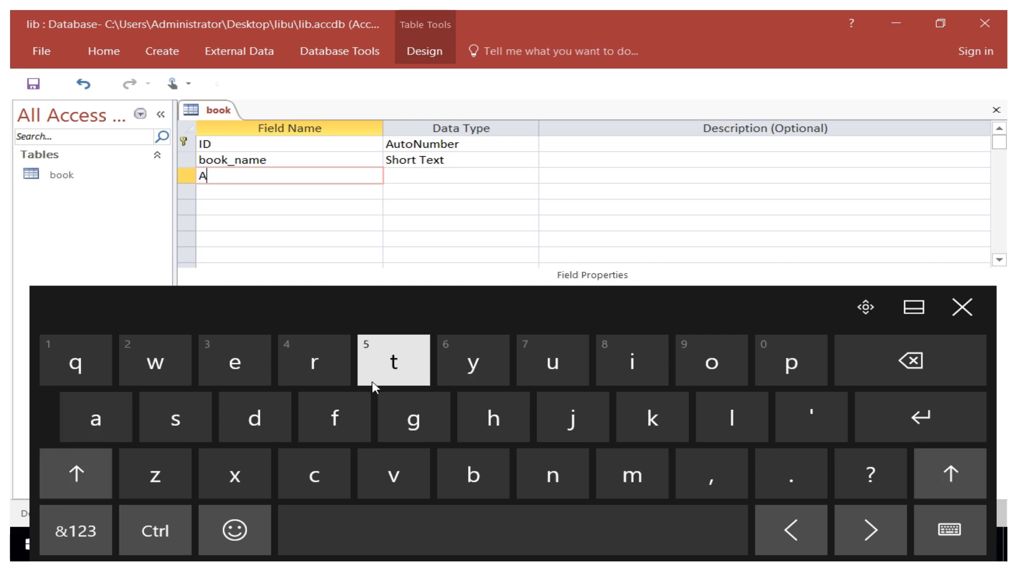
left_click(551, 367)
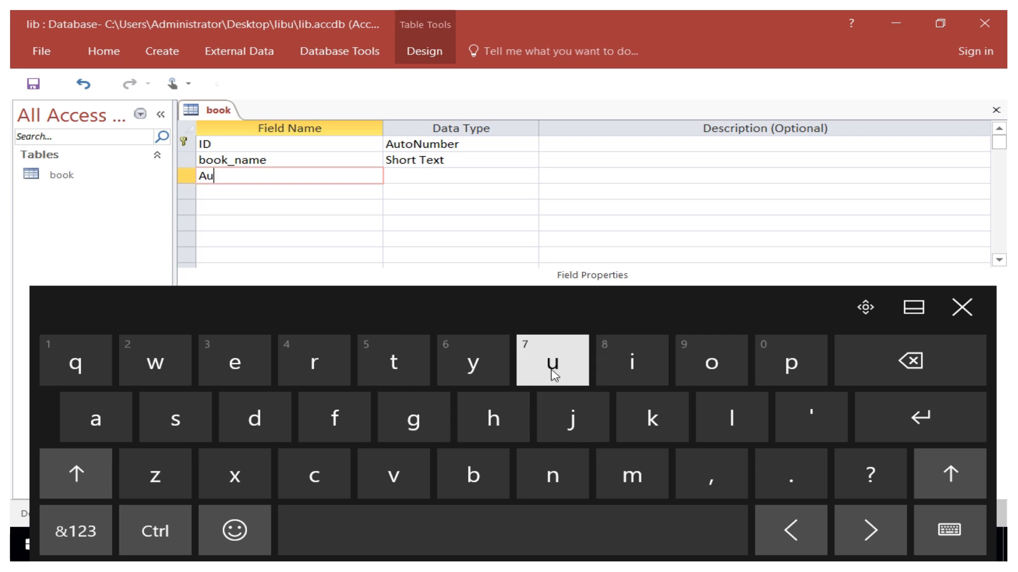
left_click(369, 374)
left_click(496, 420)
left_click(689, 365)
left_click(403, 175)
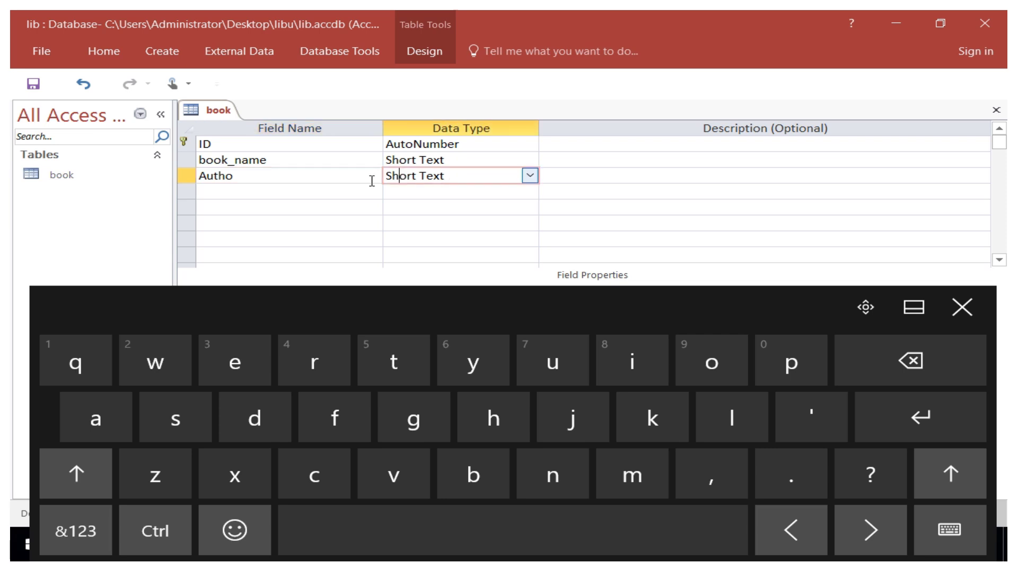
Add a field named serial_no below Autho and set its data type to Number
left_click(228, 190)
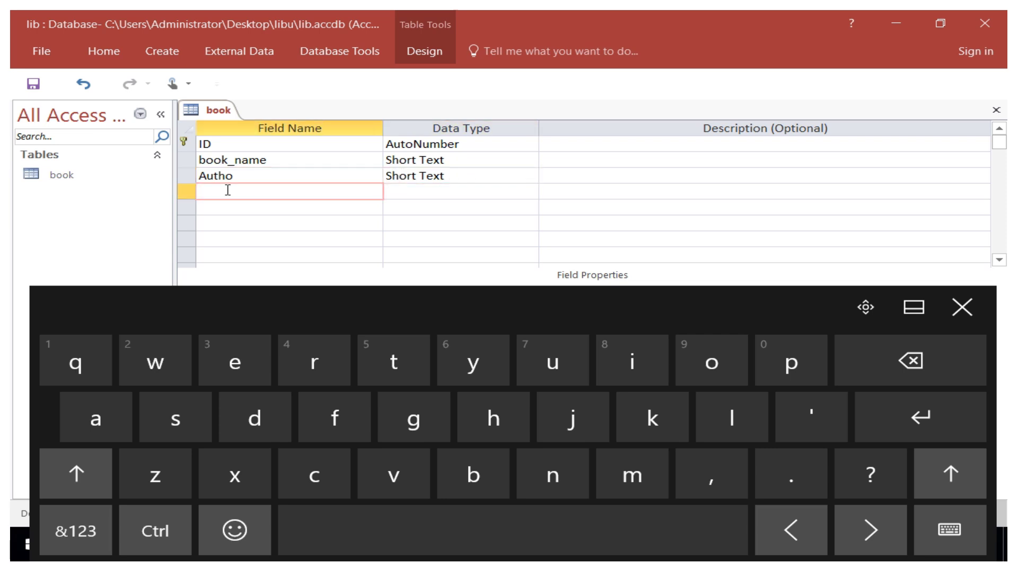
left_click(204, 416)
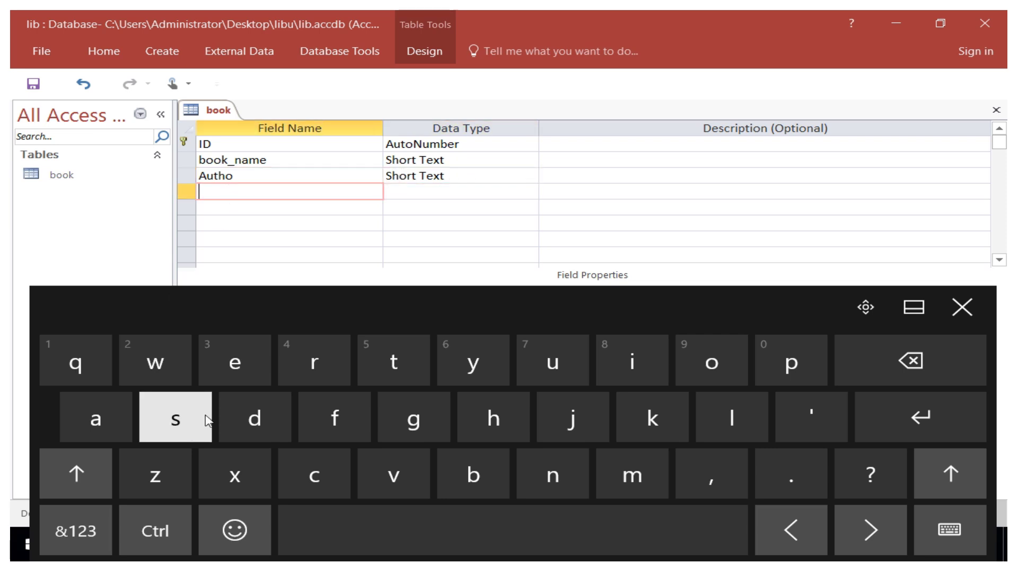
left_click(221, 374)
left_click(334, 381)
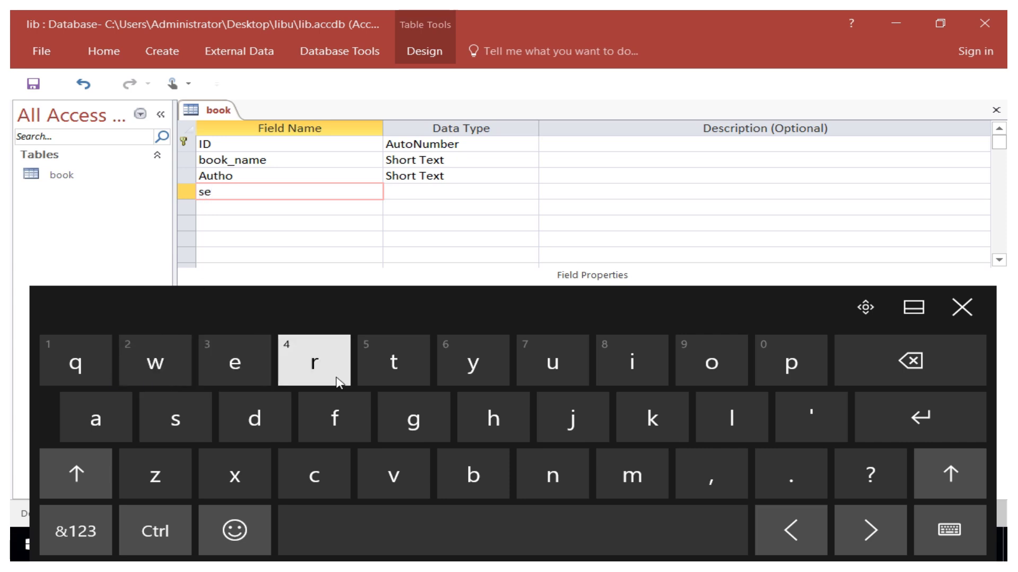
left_click(652, 377)
left_click(163, 430)
left_click(103, 418)
left_click(717, 420)
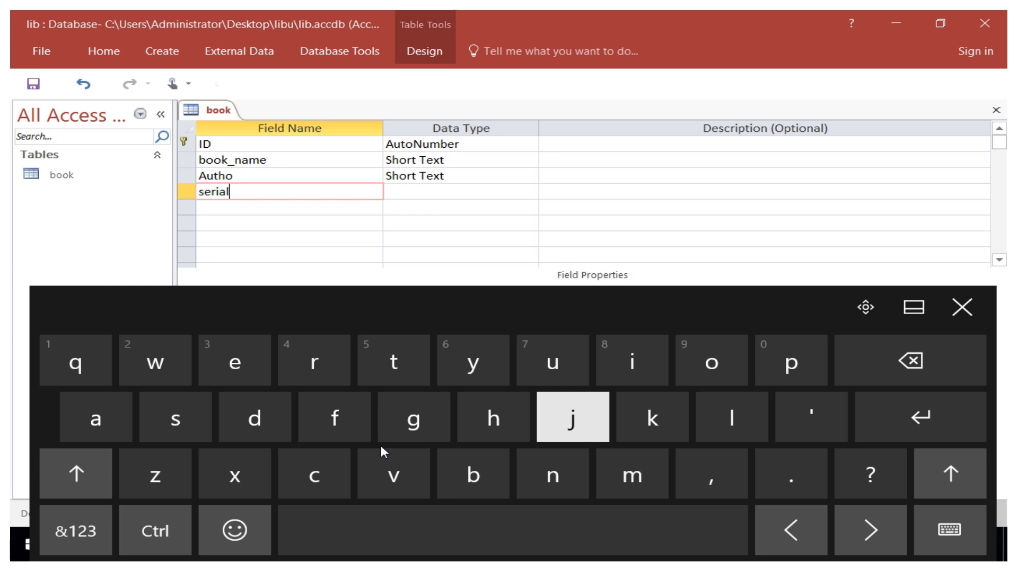
left_click(76, 530)
left_click(393, 418)
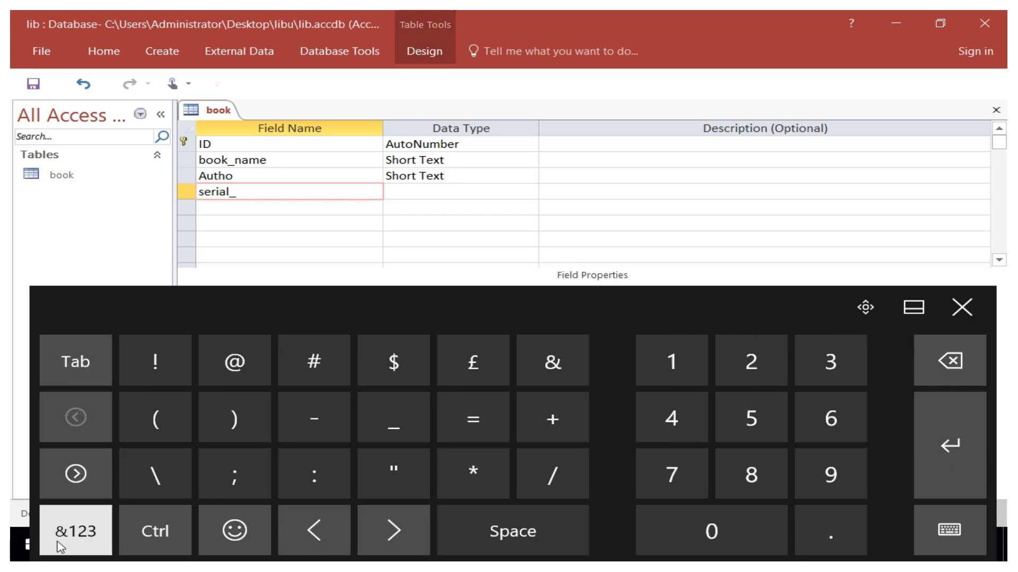
left_click(76, 530)
left_click(553, 476)
left_click(713, 370)
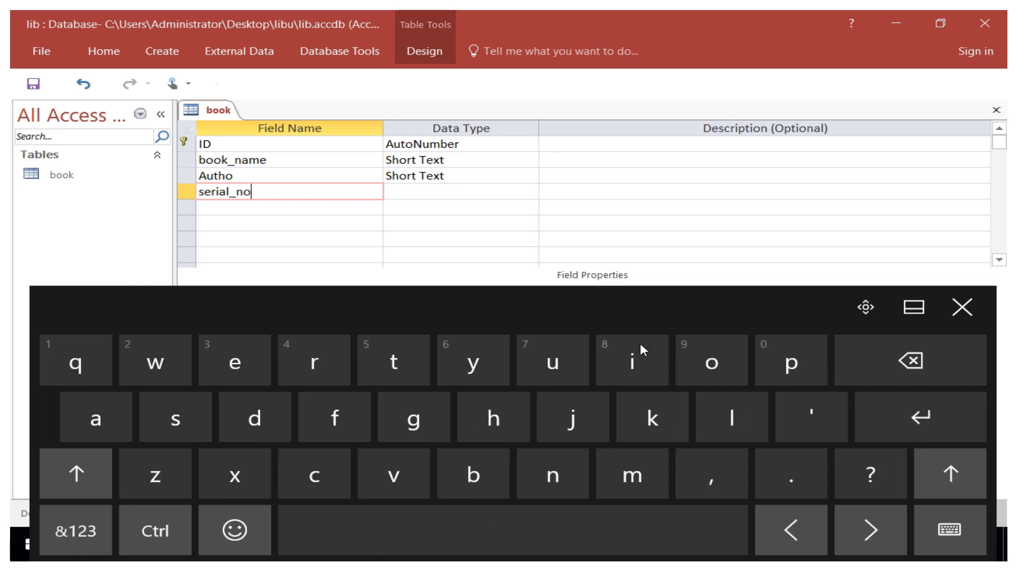
left_click(440, 193)
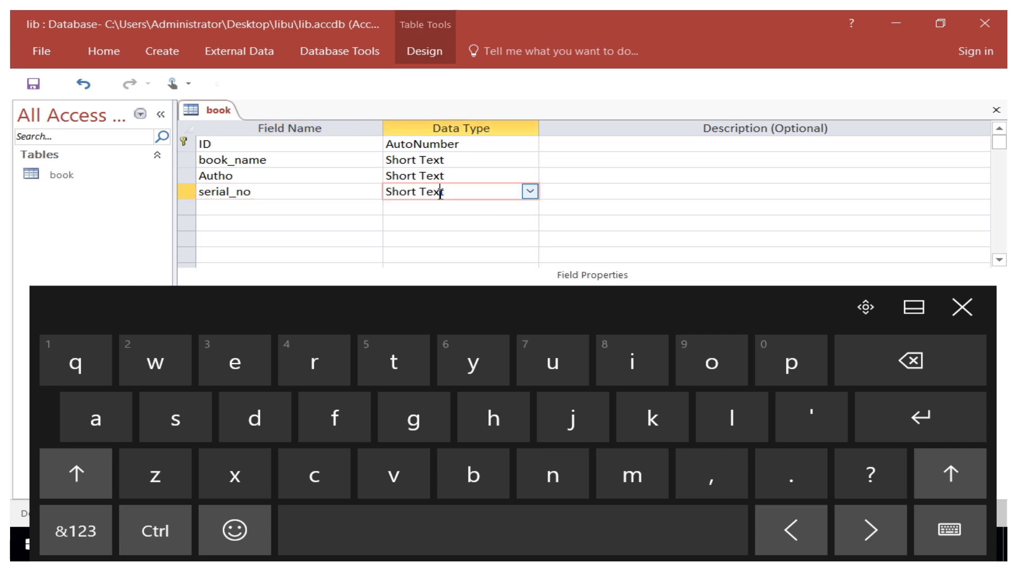
left_click(531, 193)
left_click(418, 236)
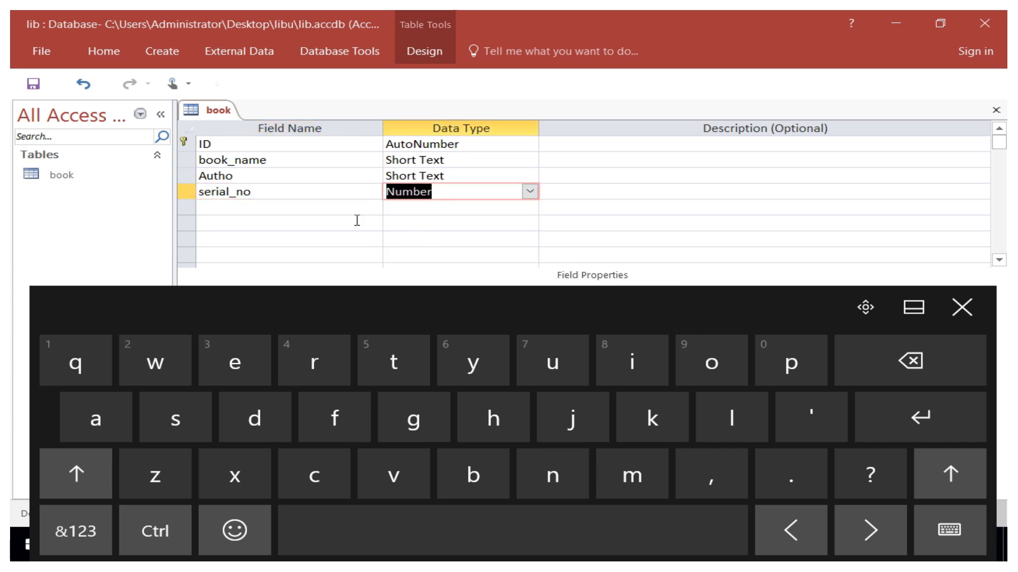
Save the book table's design and switch the table to Datasheet View
right_click(211, 111)
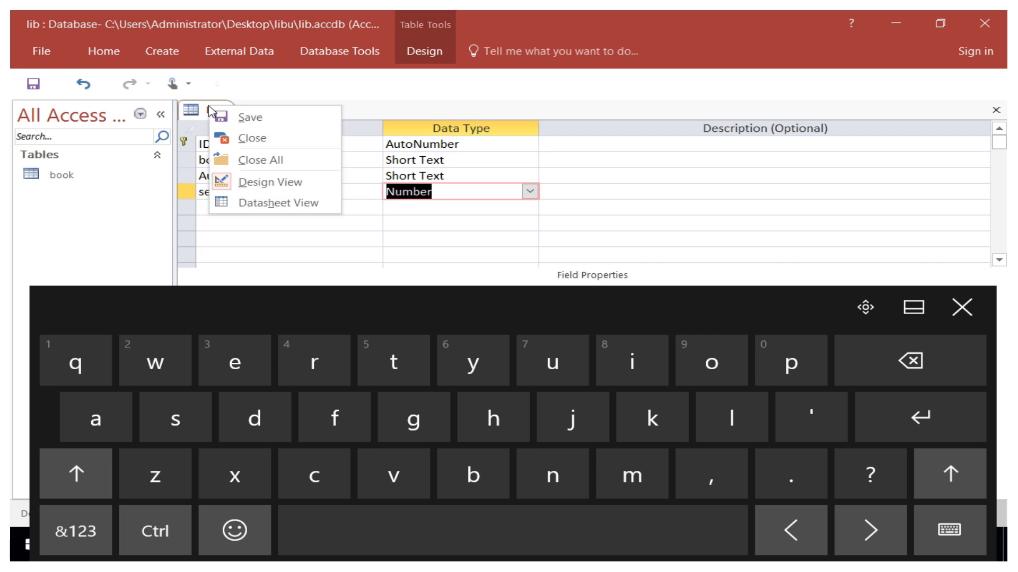
left_click(244, 116)
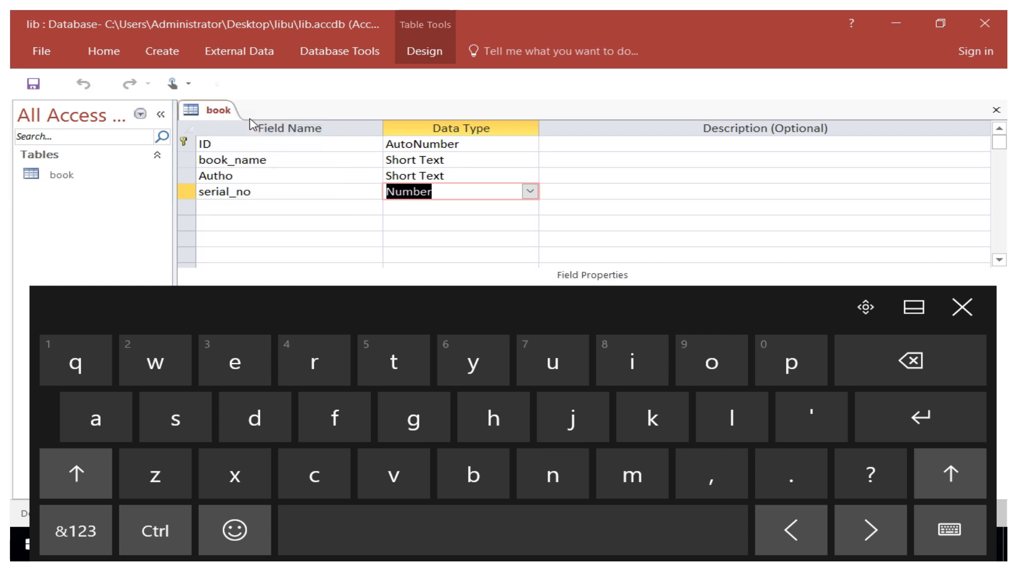
right_click(224, 114)
left_click(282, 208)
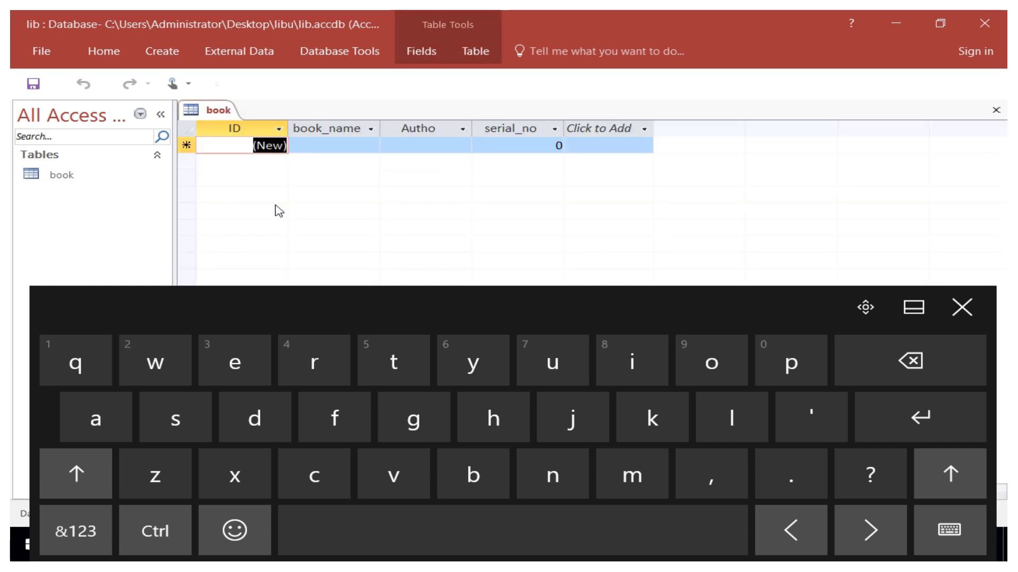
Close the book table
right_click(220, 114)
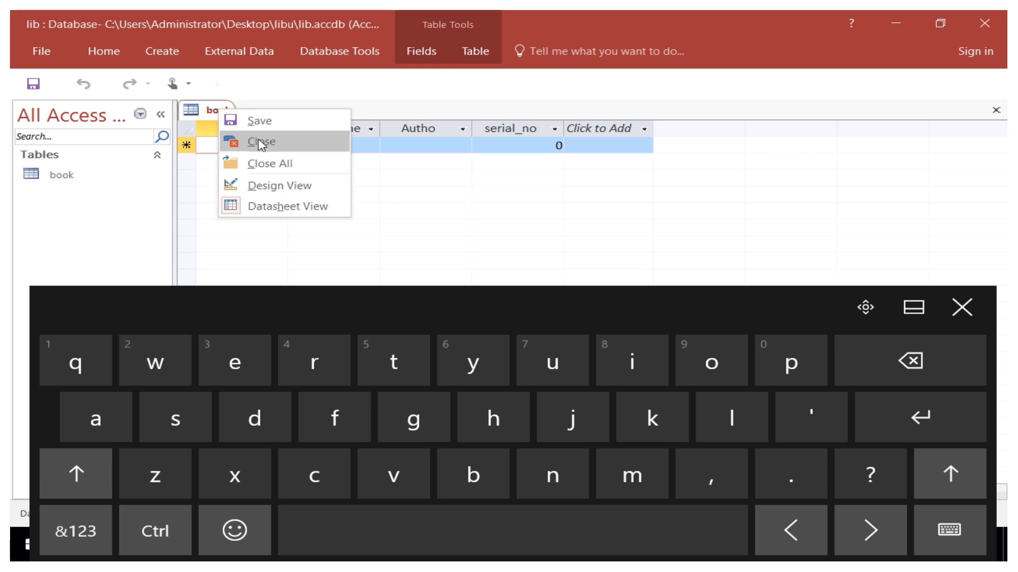
left_click(261, 142)
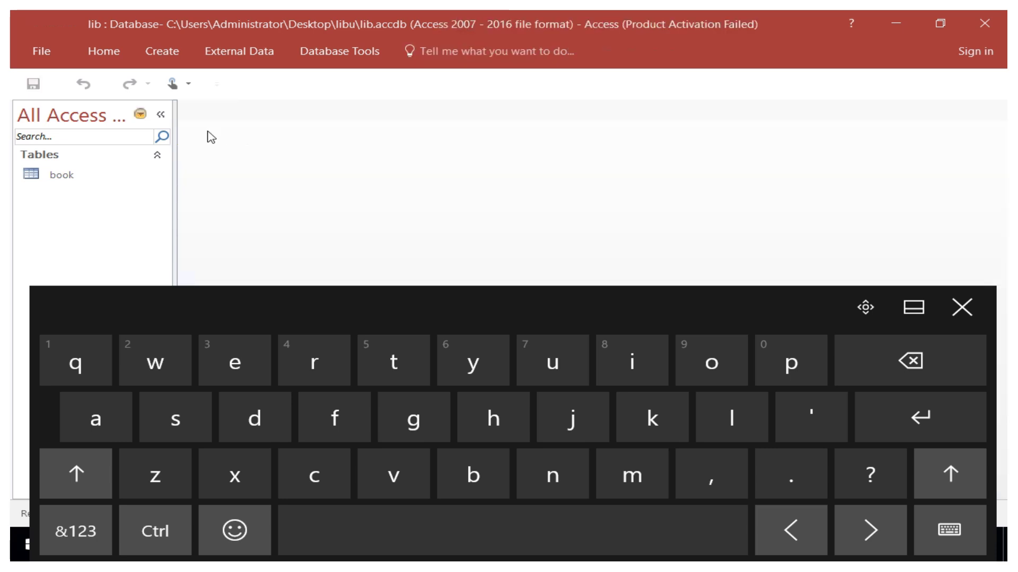
Create a new table in the database and save it under the name menu
left_click(164, 52)
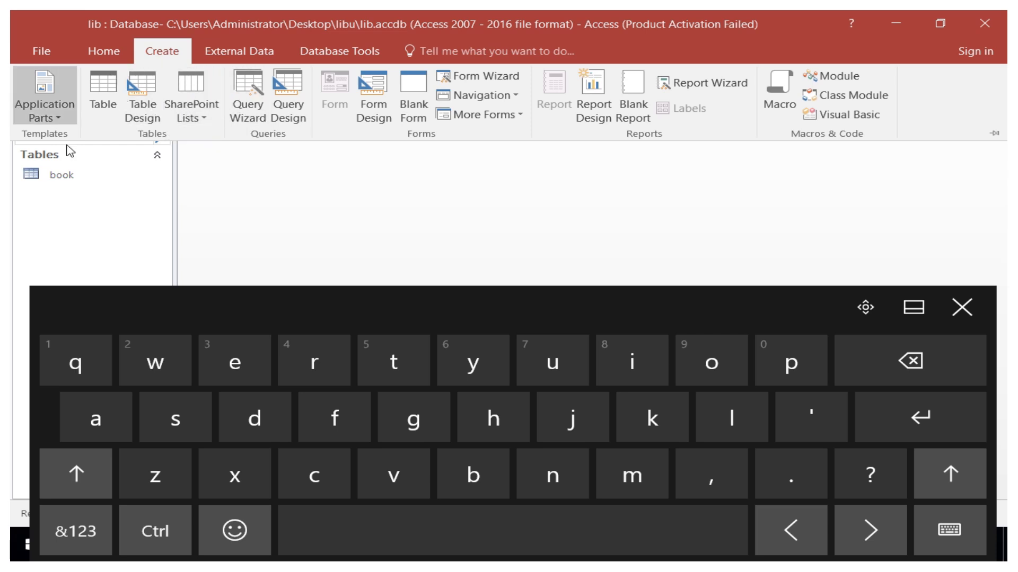
left_click(103, 106)
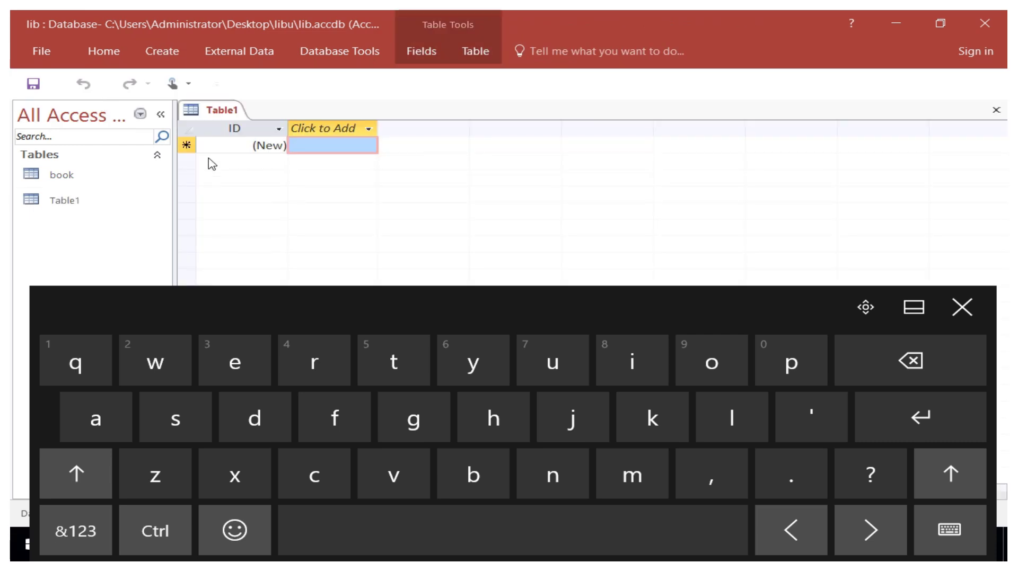
right_click(217, 110)
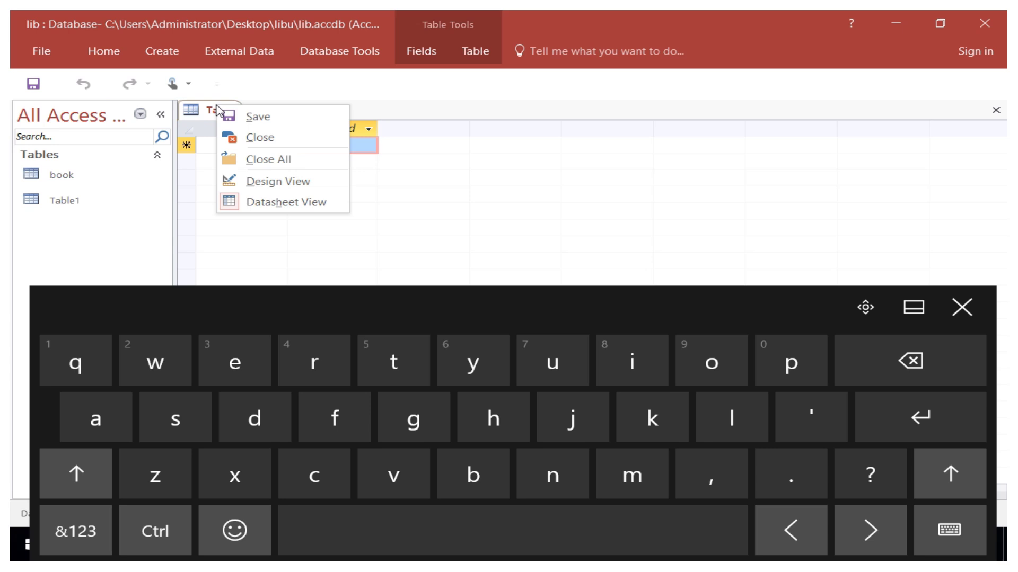
left_click(251, 117)
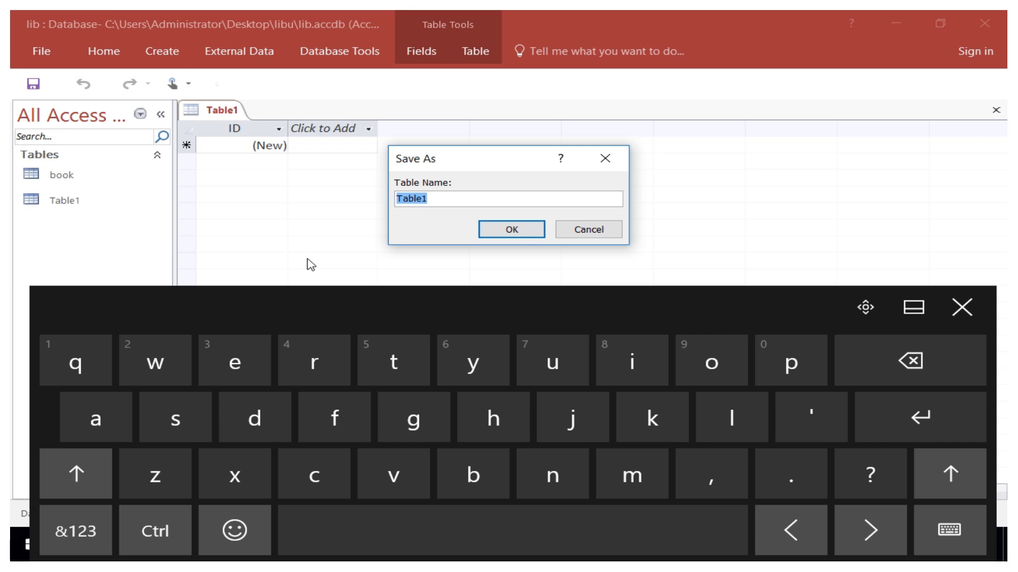
left_click(646, 479)
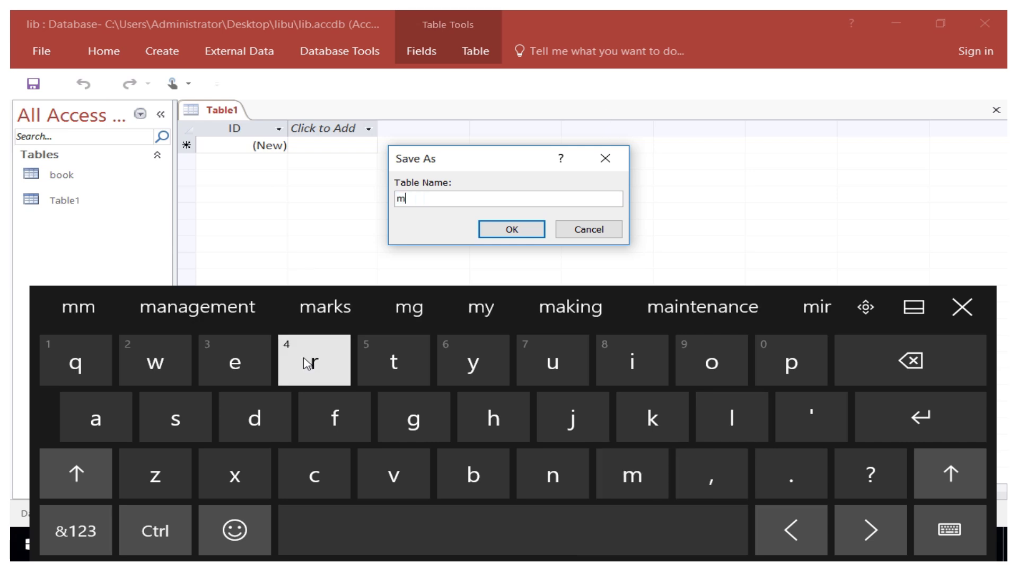
left_click(237, 371)
left_click(573, 470)
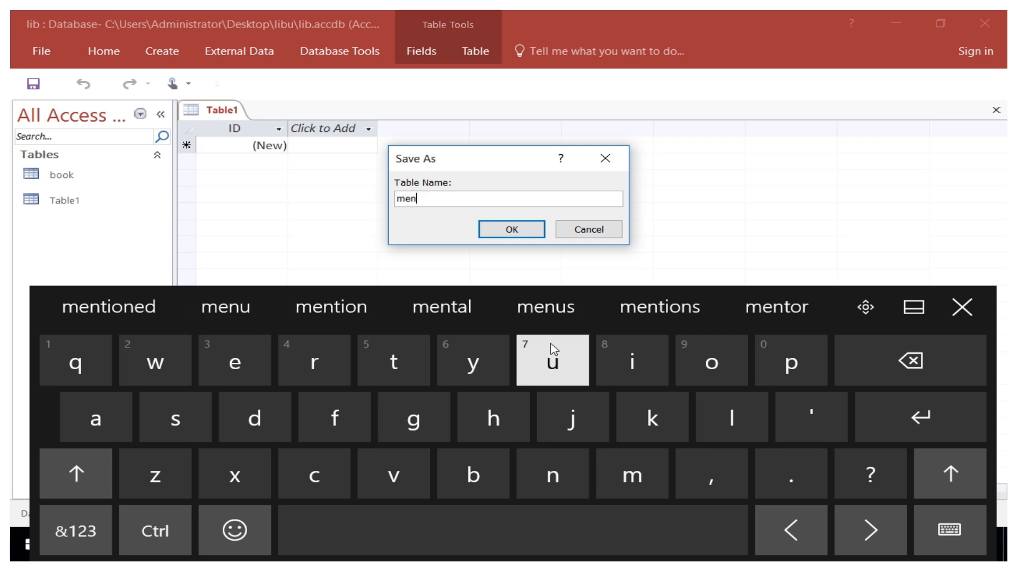
left_click(554, 349)
left_click(522, 229)
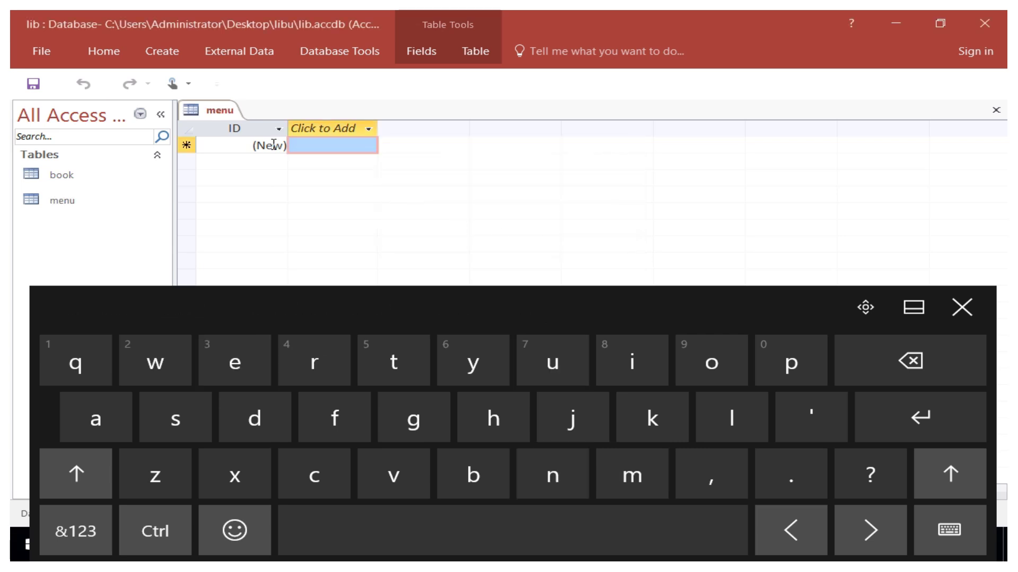
Switch the menu table to Design View and add a field named book with the Number data type
right_click(218, 114)
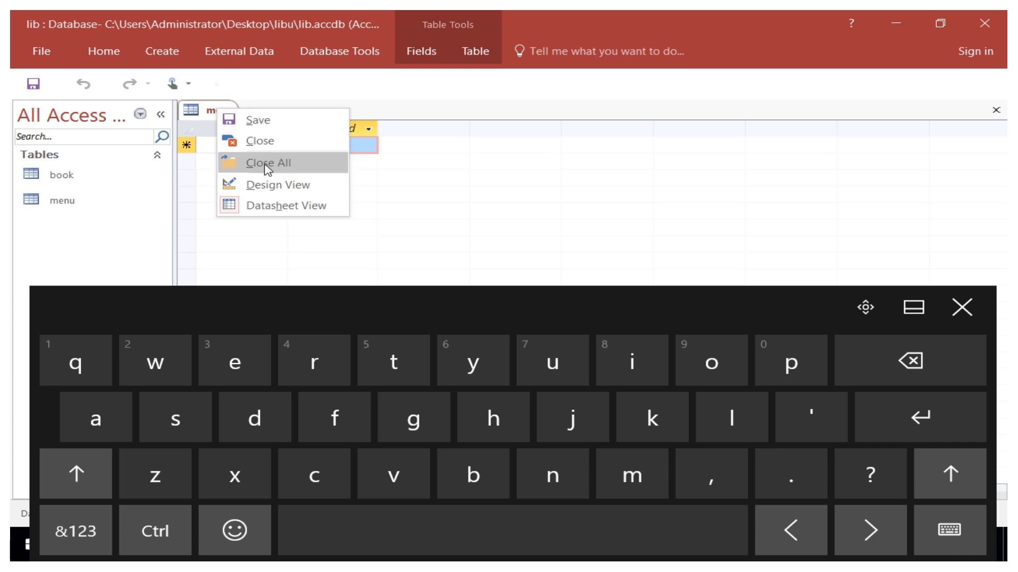
left_click(262, 183)
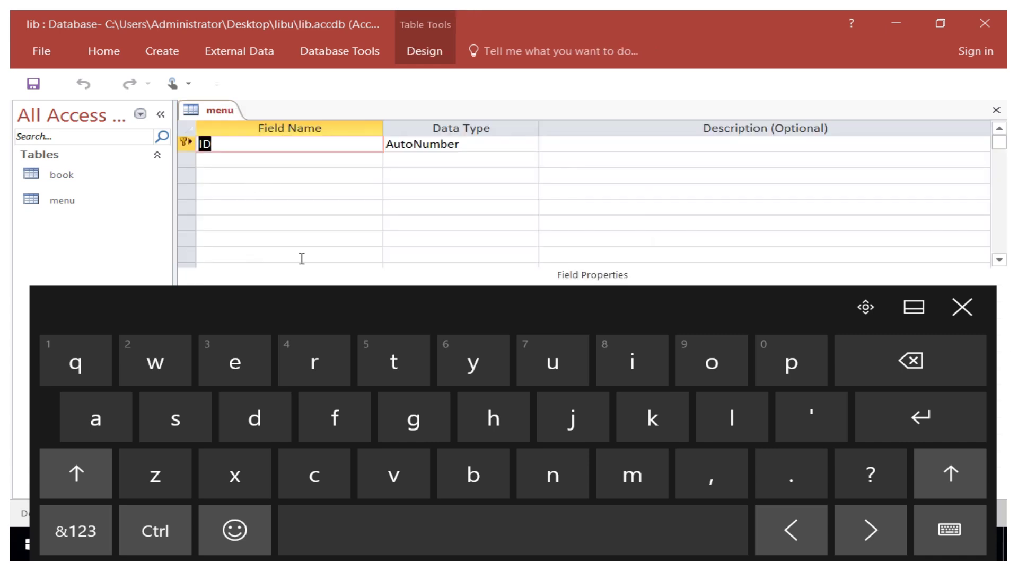
left_click(224, 160)
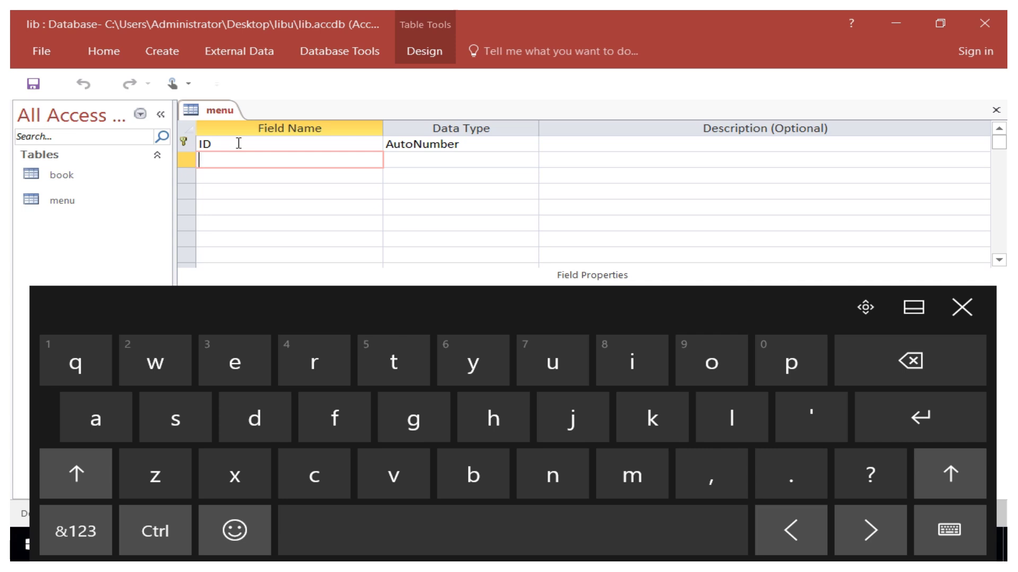
left_click(487, 472)
left_click(727, 354)
left_click(722, 359)
left_click(652, 417)
left_click(428, 154)
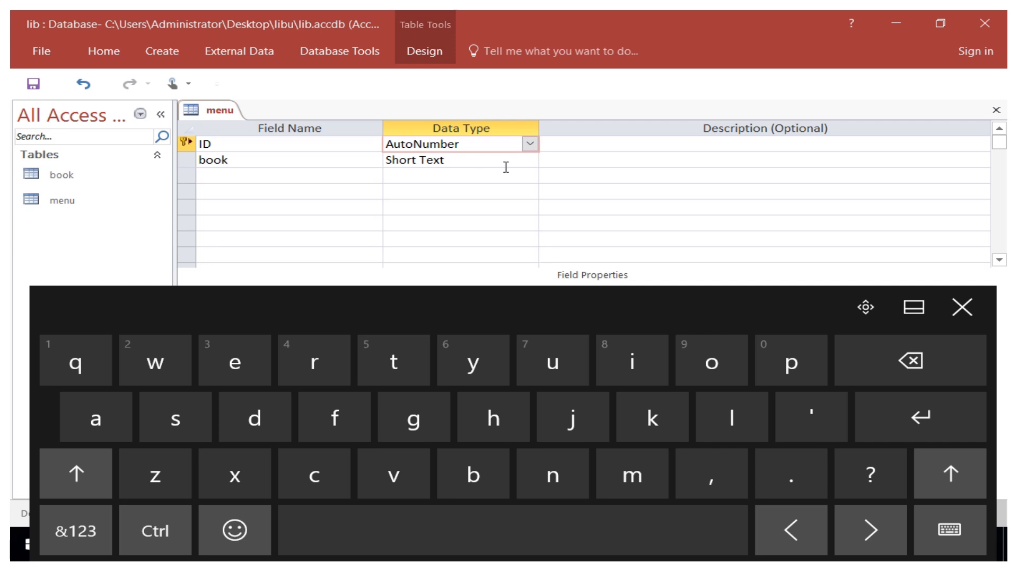
left_click(529, 160)
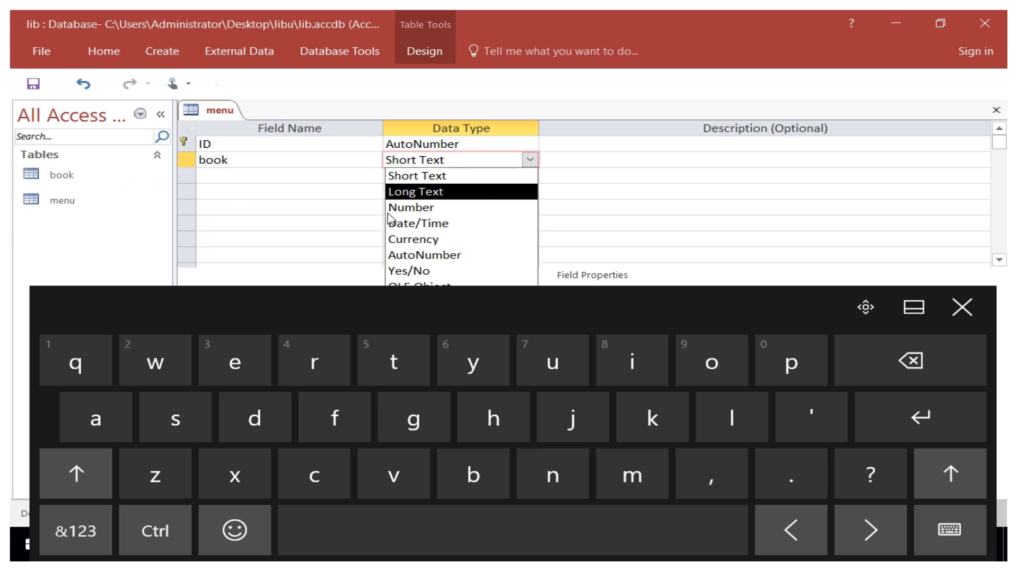
left_click(413, 212)
Add a field named user below book and set its data type to Number
left_click(227, 179)
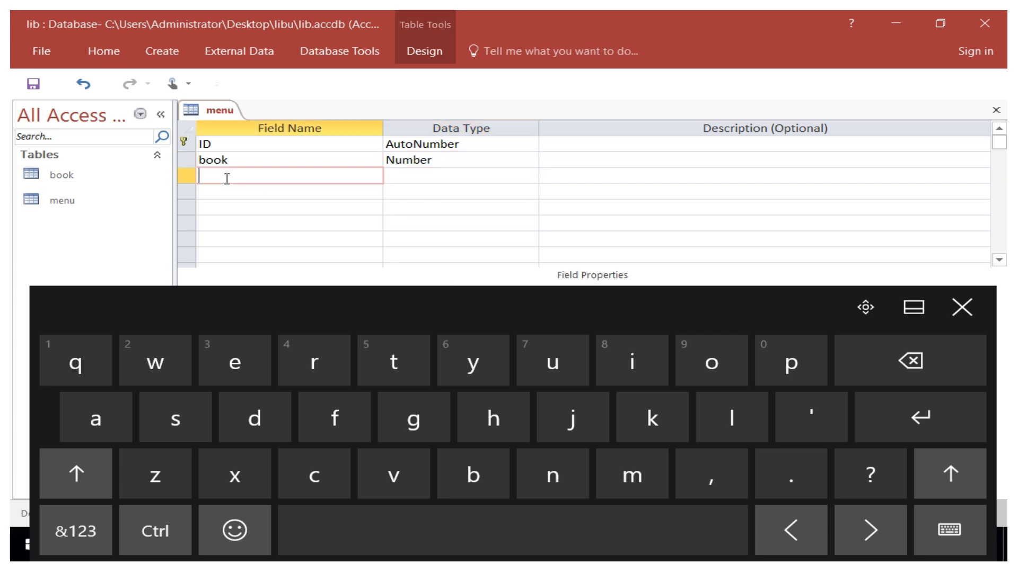
left_click(549, 355)
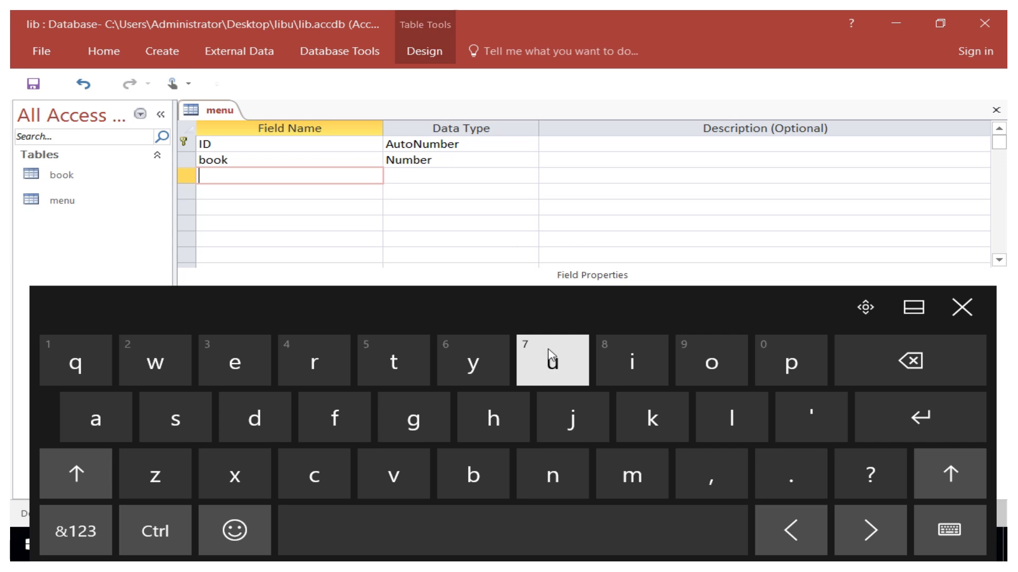
left_click(201, 415)
left_click(230, 371)
left_click(316, 361)
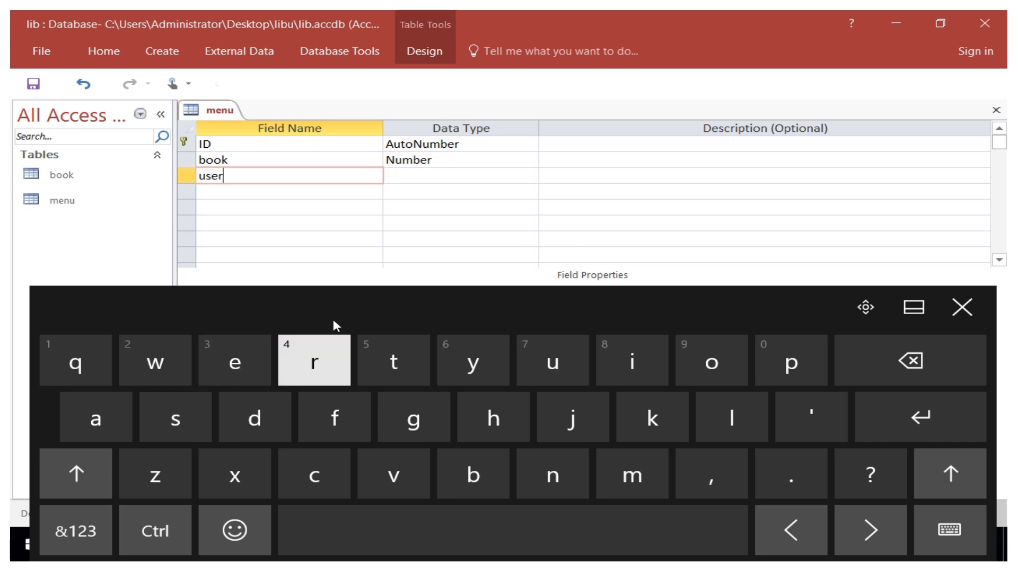
left_click(438, 173)
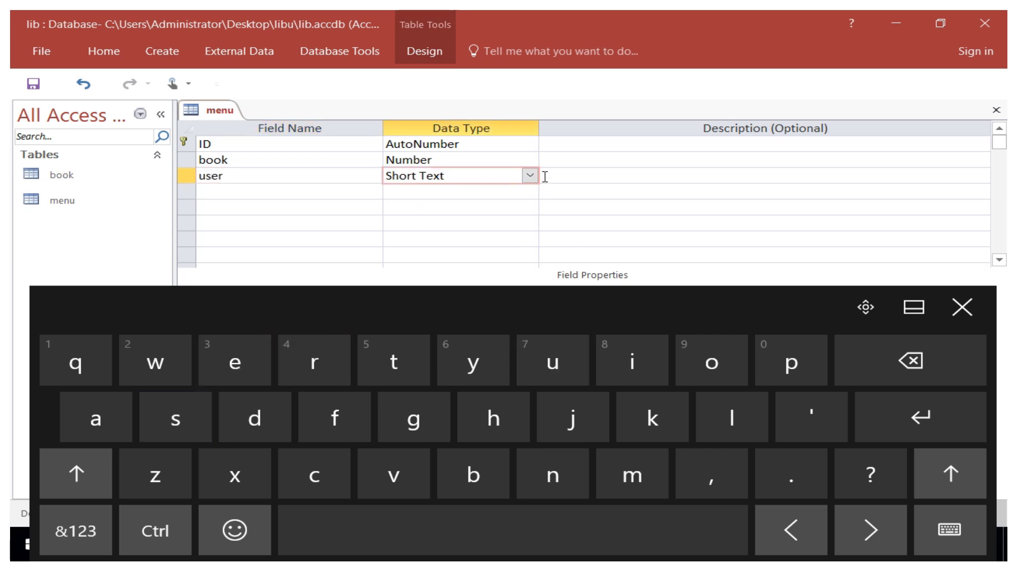
left_click(529, 175)
left_click(421, 225)
Add a field named first name below user with the Short Text data type
left_click(224, 193)
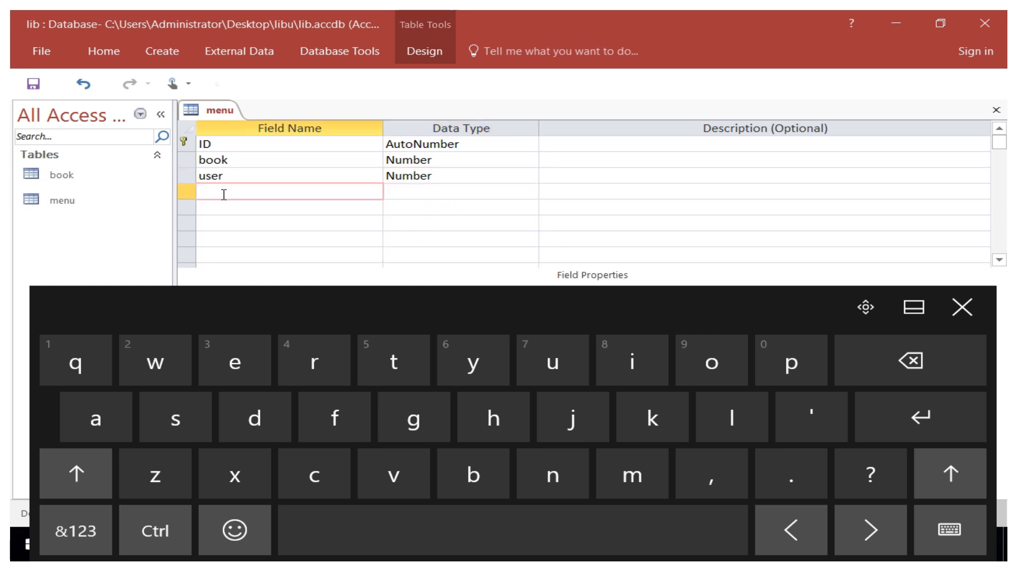
left_click(339, 424)
left_click(635, 376)
left_click(335, 376)
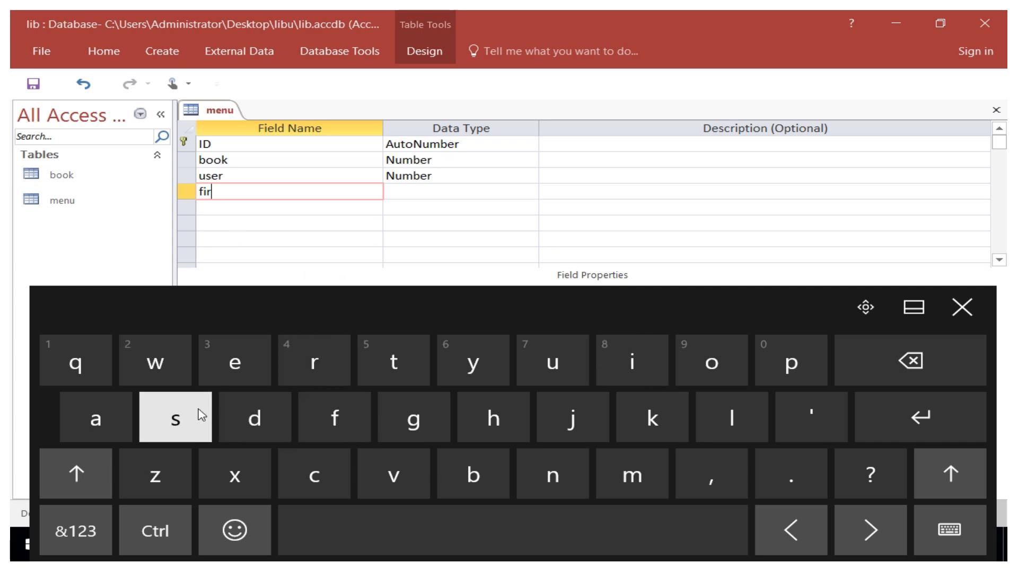
left_click(170, 427)
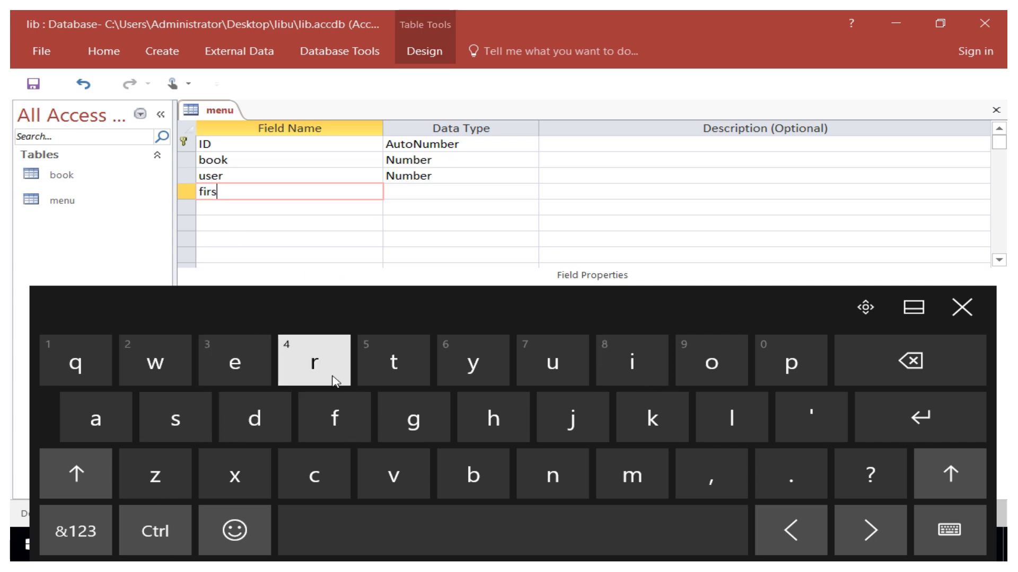
left_click(396, 373)
left_click(484, 520)
left_click(530, 475)
left_click(94, 405)
left_click(632, 475)
left_click(245, 372)
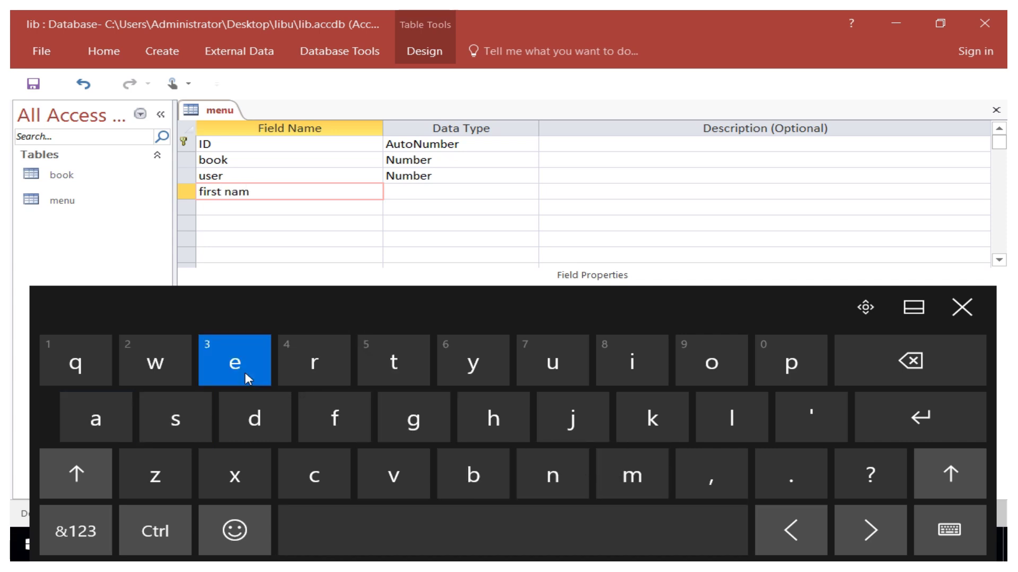
left_click(432, 192)
left_click(530, 193)
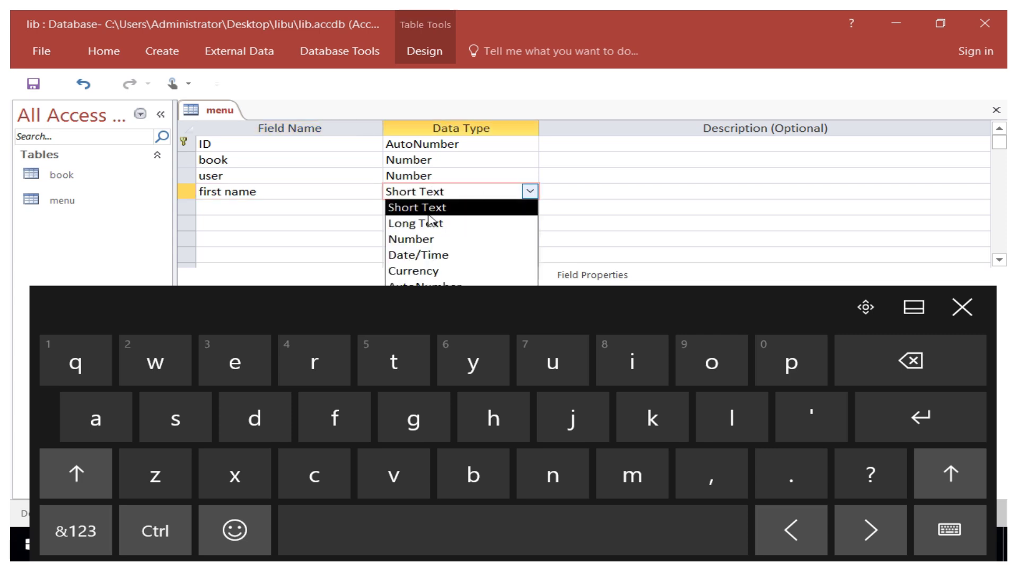
left_click(430, 210)
Add a field named last name below first name with the Short Text data type
left_click(215, 207)
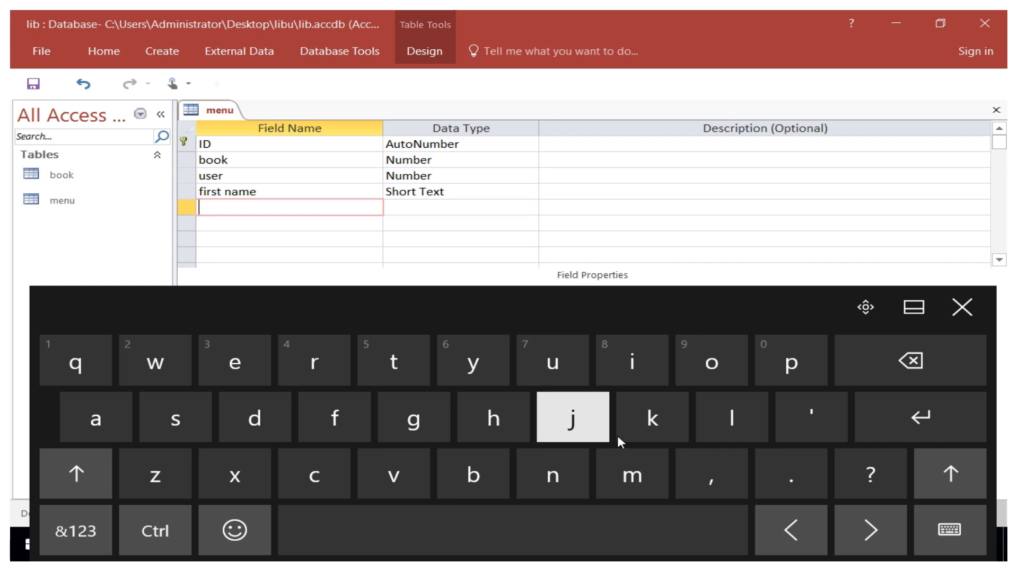
left_click(711, 430)
left_click(102, 411)
left_click(174, 421)
left_click(396, 366)
left_click(524, 513)
left_click(525, 477)
left_click(78, 419)
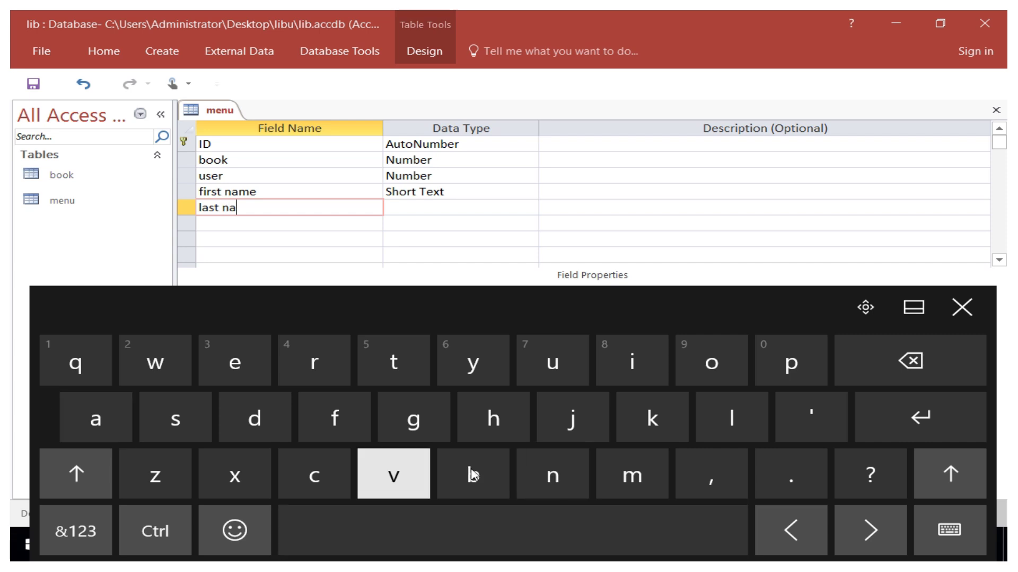
left_click(609, 485)
left_click(217, 371)
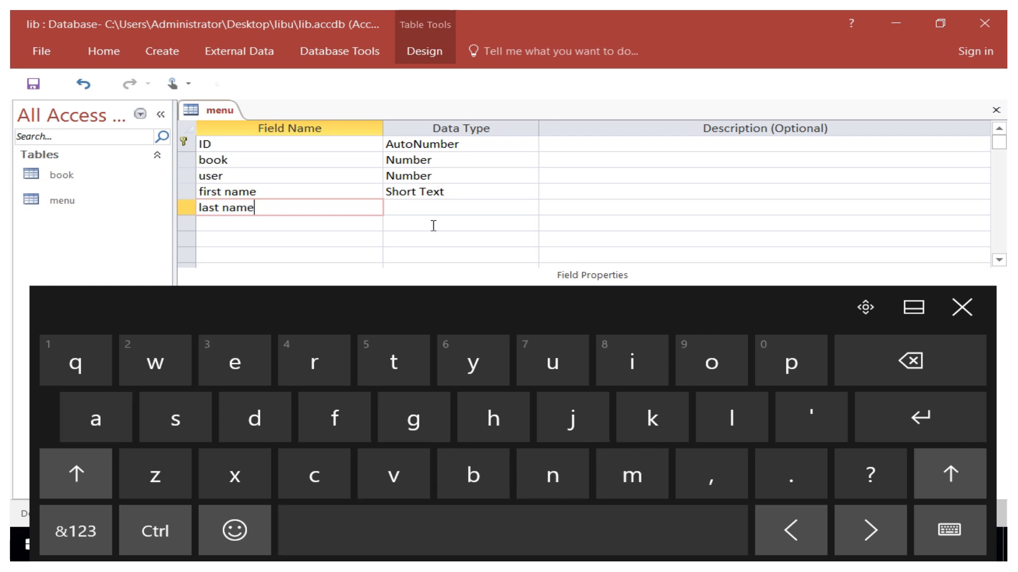
left_click(433, 204)
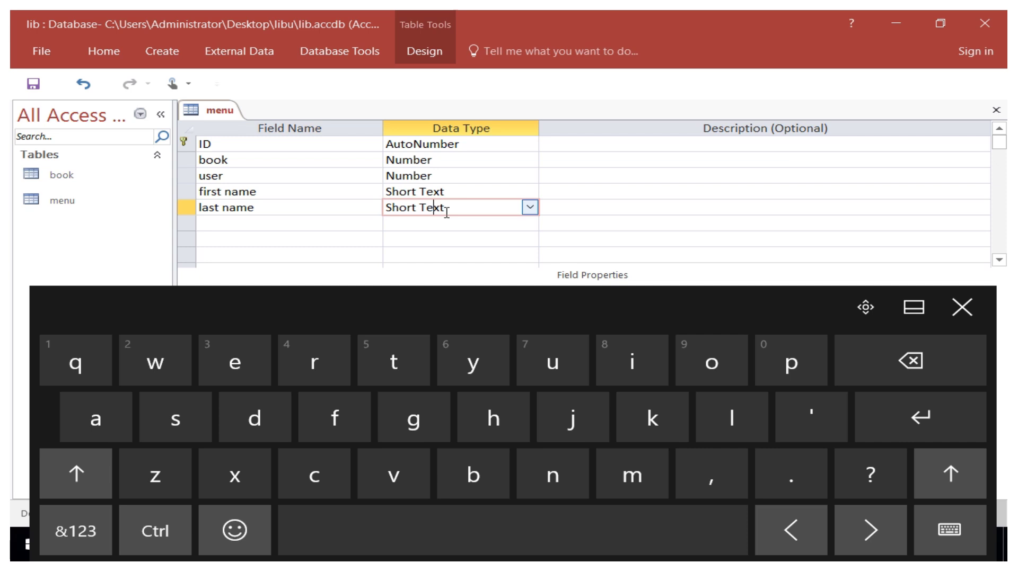
Enter a new field named issue_date below last name in the menu table
left_click(233, 227)
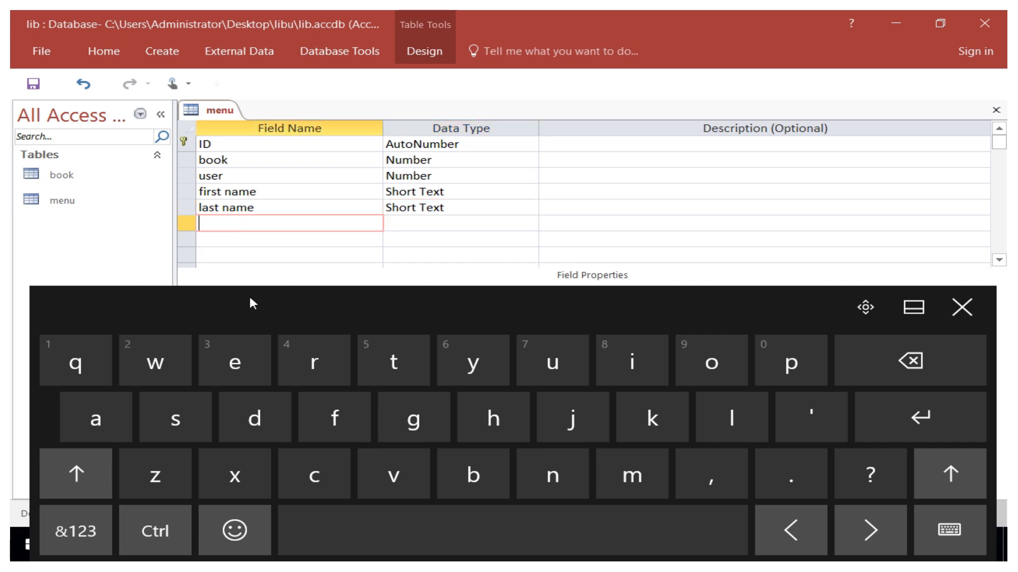
left_click(604, 374)
left_click(180, 422)
left_click(180, 422)
left_click(555, 375)
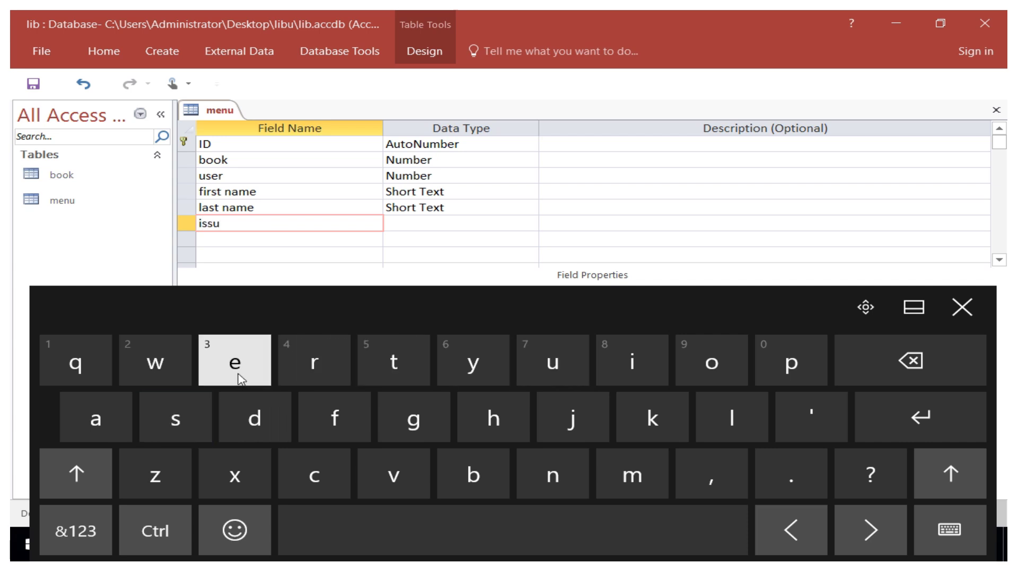
left_click(375, 529)
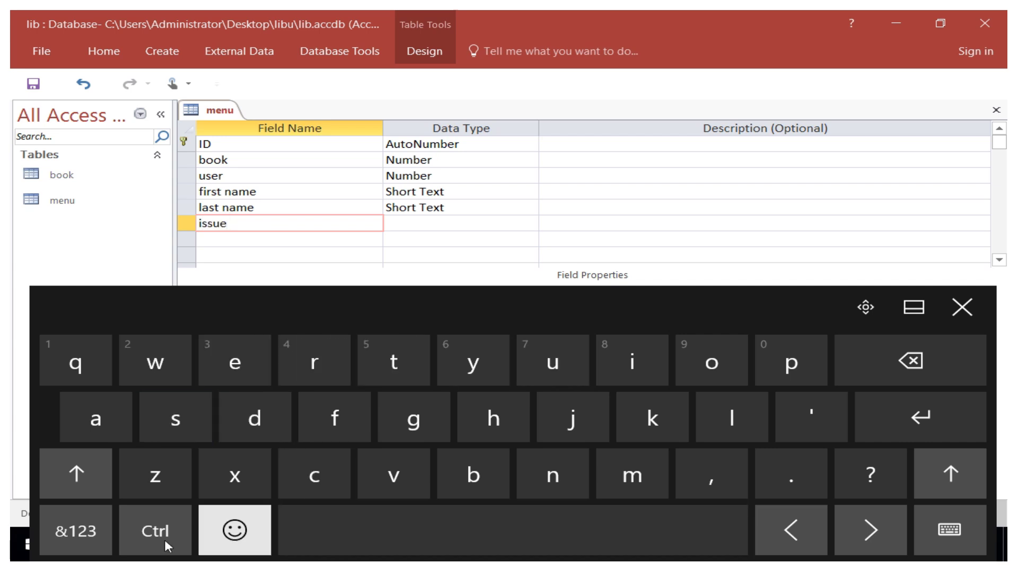
left_click(848, 371)
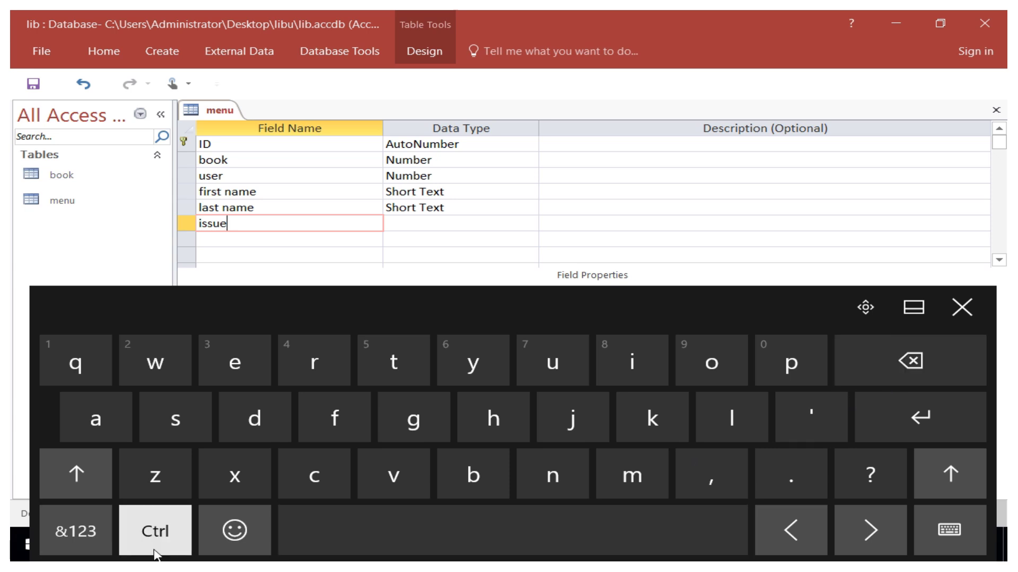
left_click(76, 530)
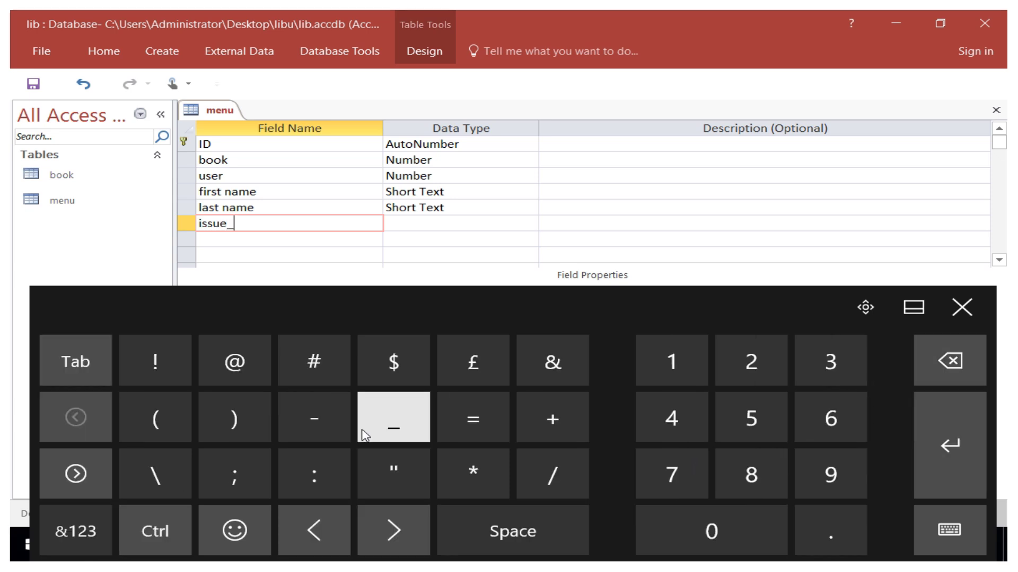
left_click(53, 543)
left_click(236, 430)
left_click(118, 435)
left_click(366, 374)
left_click(233, 365)
Set the issue_date field's data type to Date/Time and save the menu table's design
left_click(462, 221)
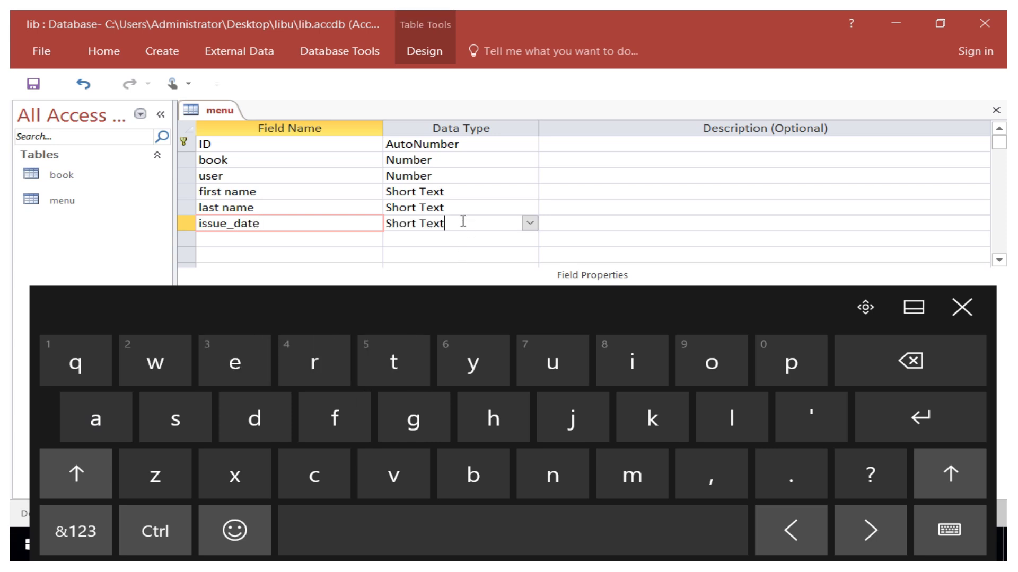
left_click(530, 223)
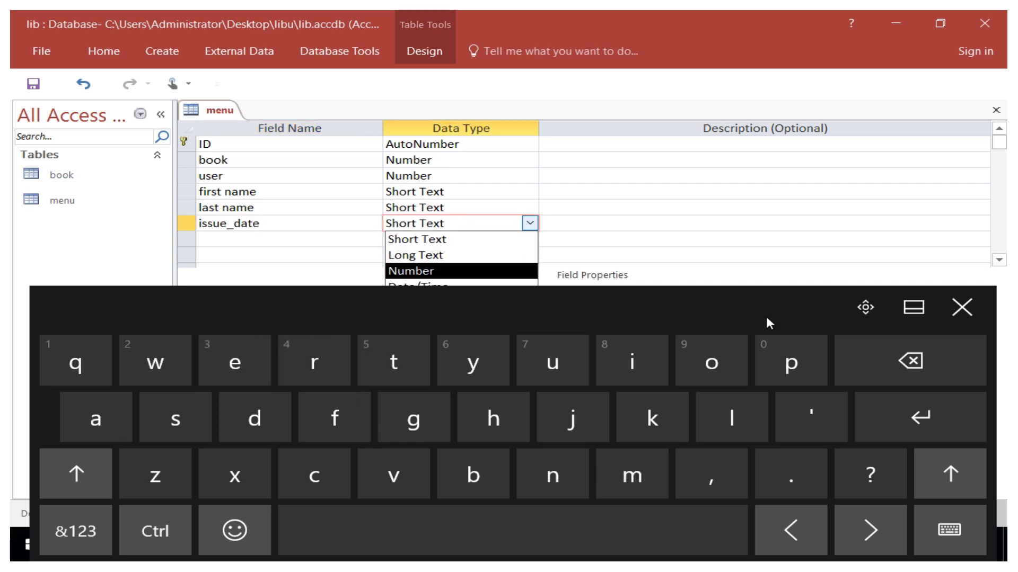
left_click(914, 307)
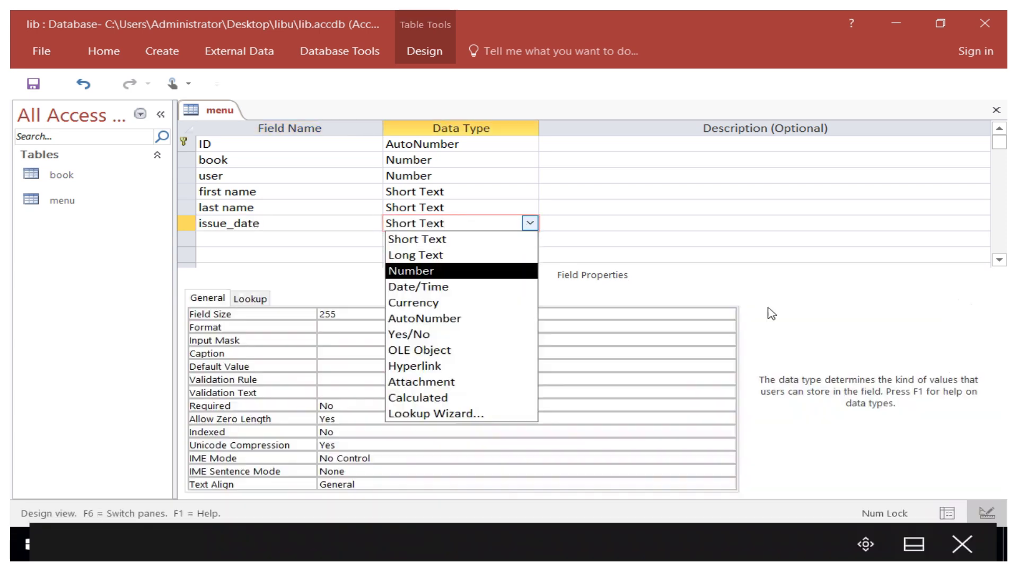
left_click(416, 288)
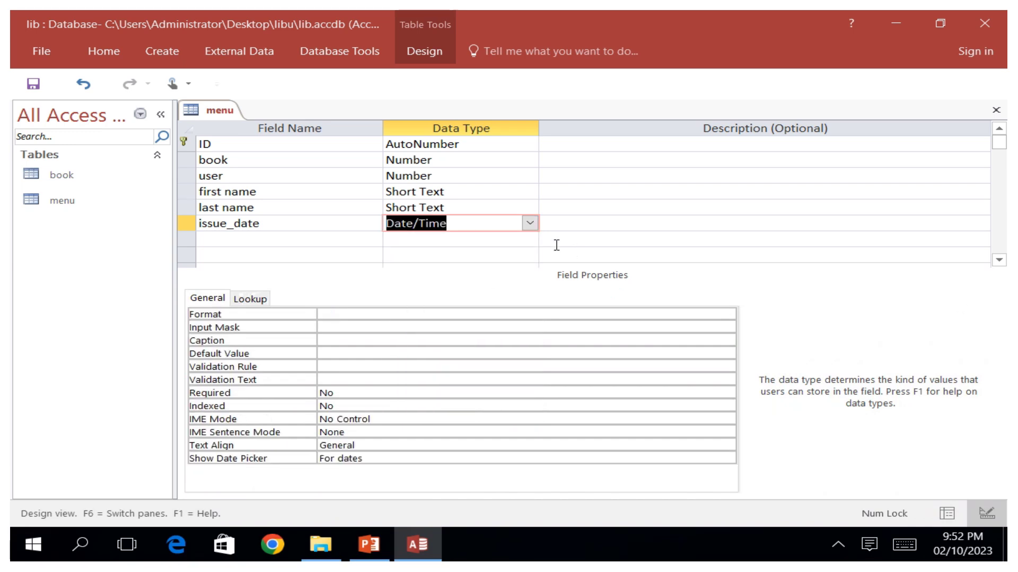
right_click(225, 110)
left_click(270, 119)
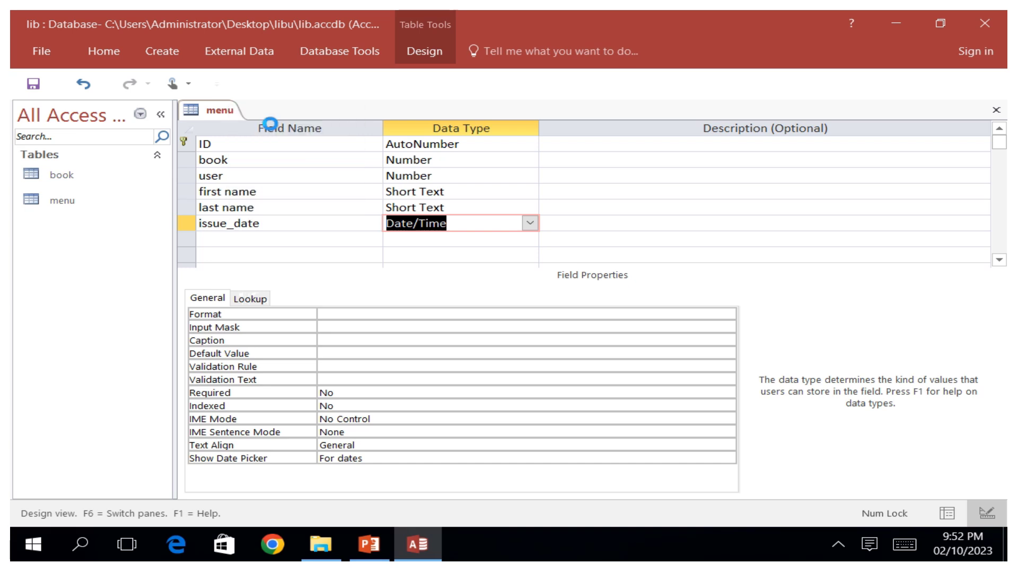
Switch the menu table to Datasheet View to check its fields, and close the table
right_click(220, 110)
left_click(262, 202)
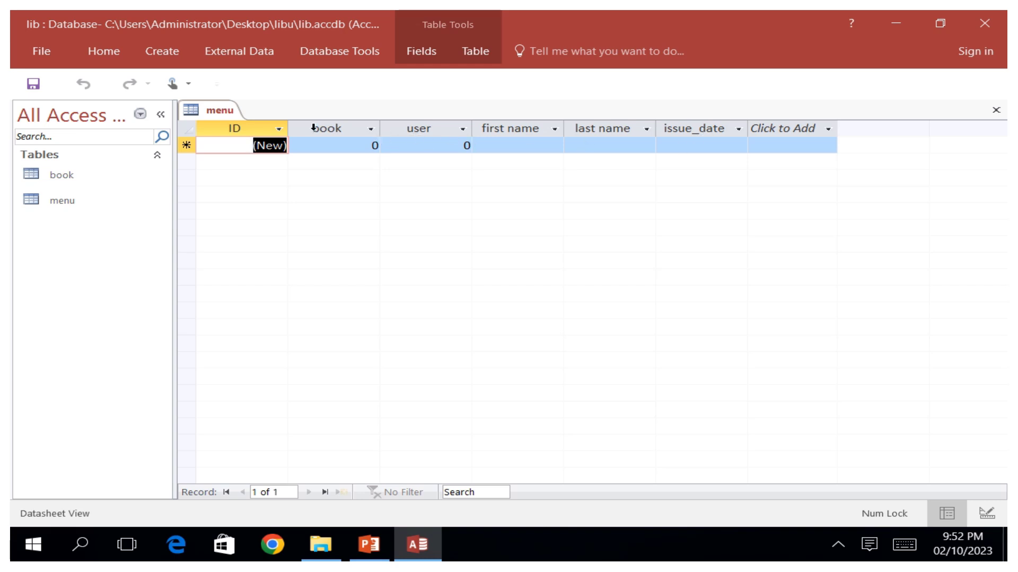
right_click(219, 109)
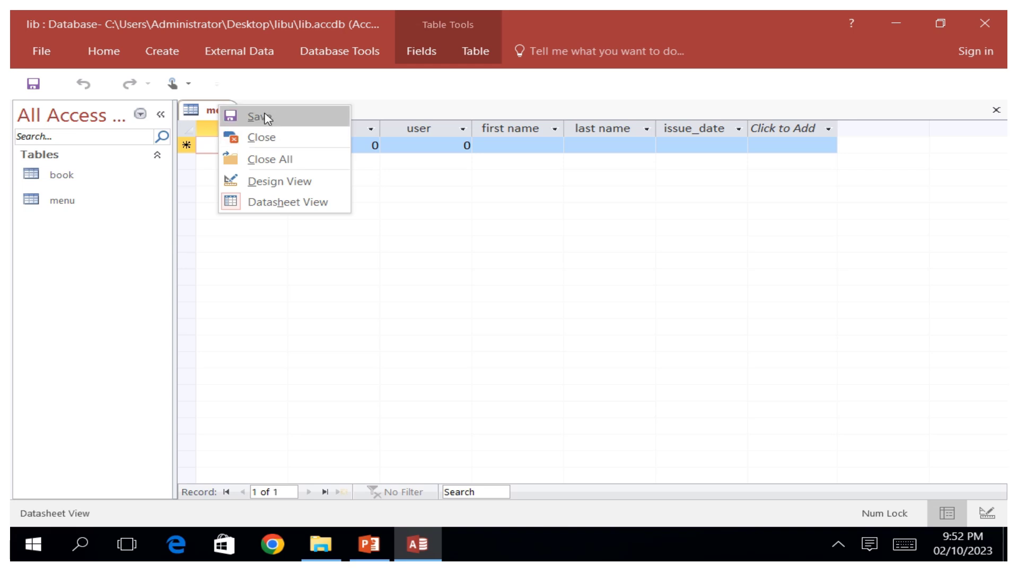
left_click(269, 140)
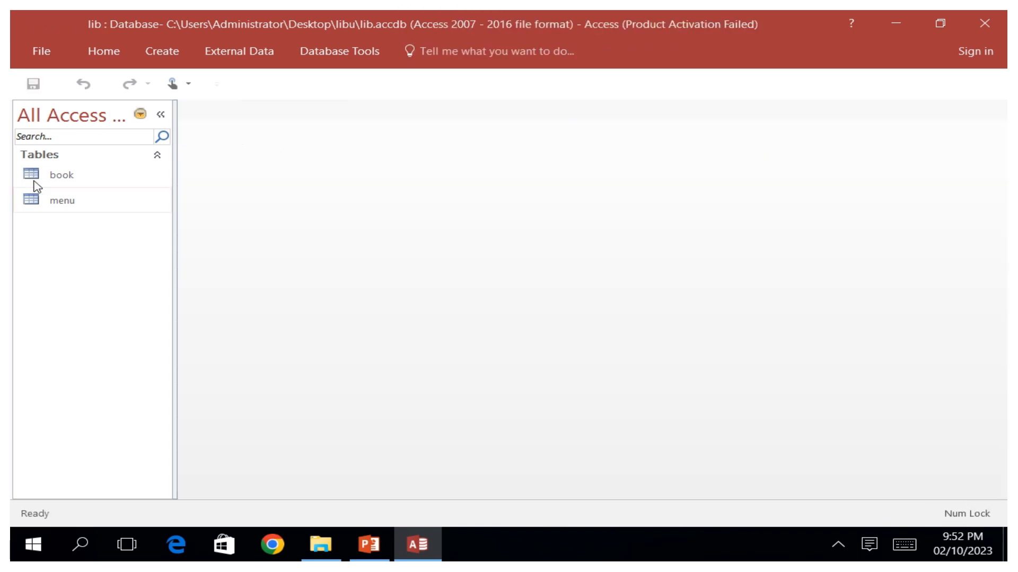
Create a new table in the database and save it with the name user
left_click(158, 51)
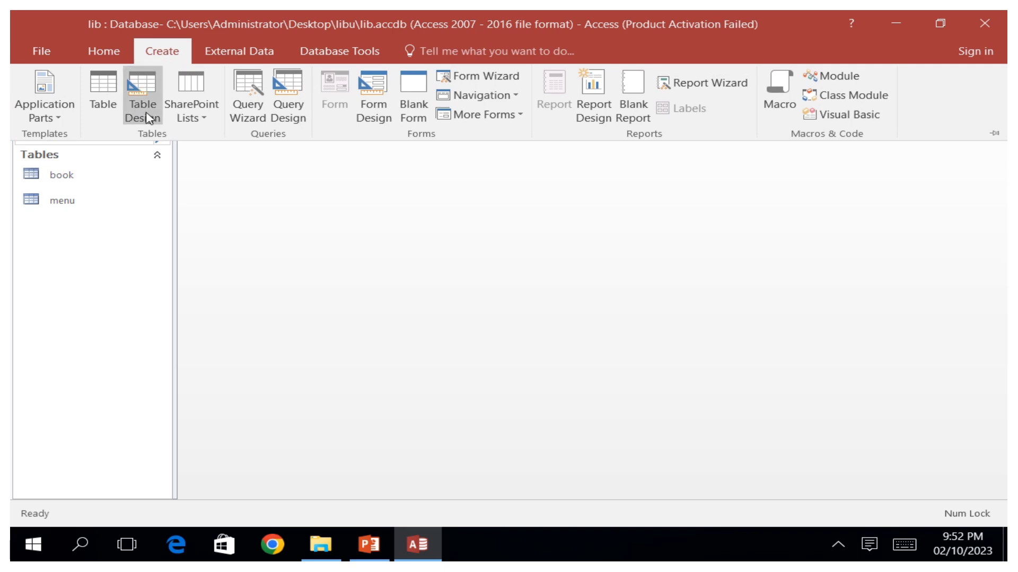
left_click(111, 100)
right_click(217, 108)
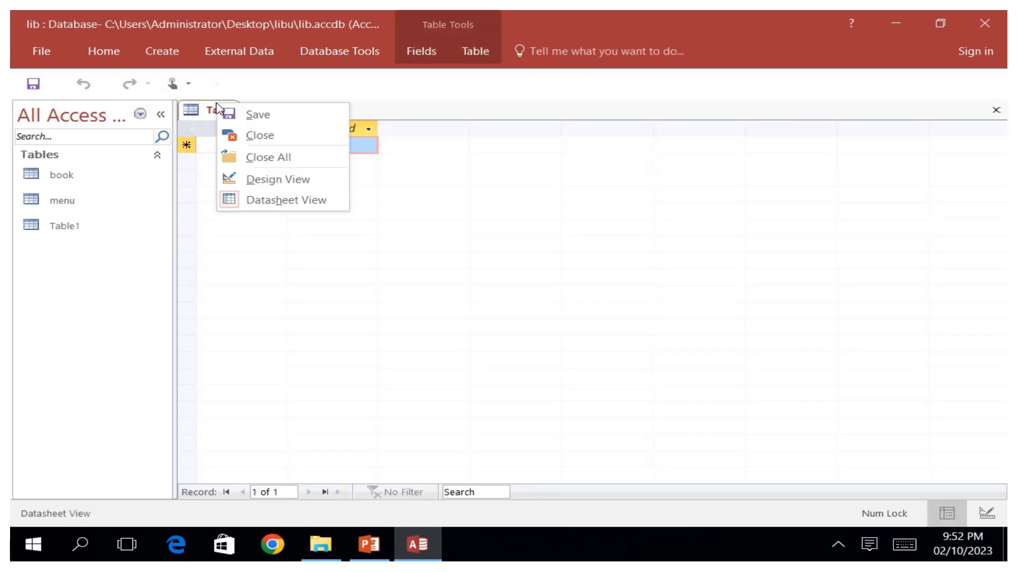
left_click(262, 121)
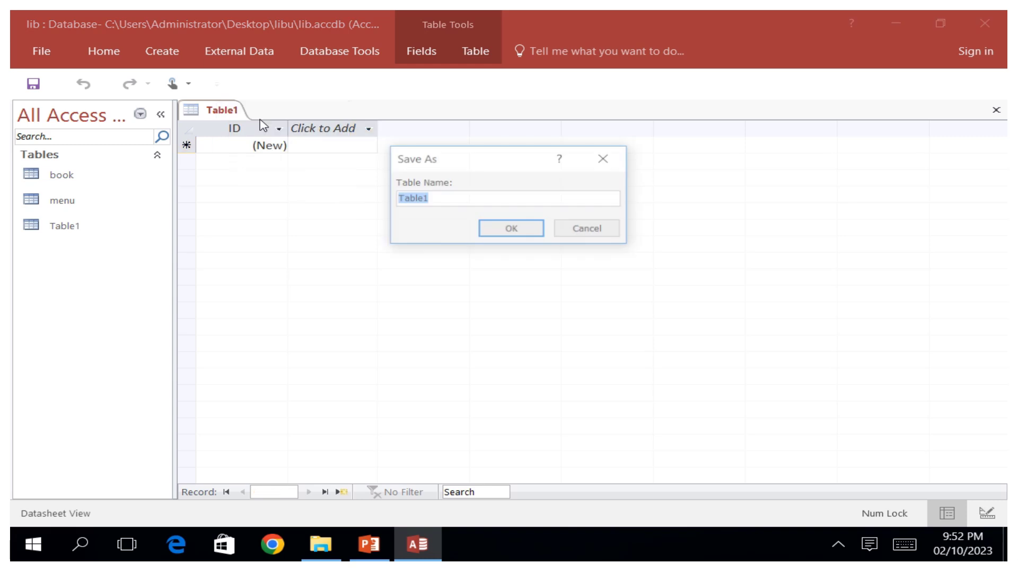
left_click(903, 544)
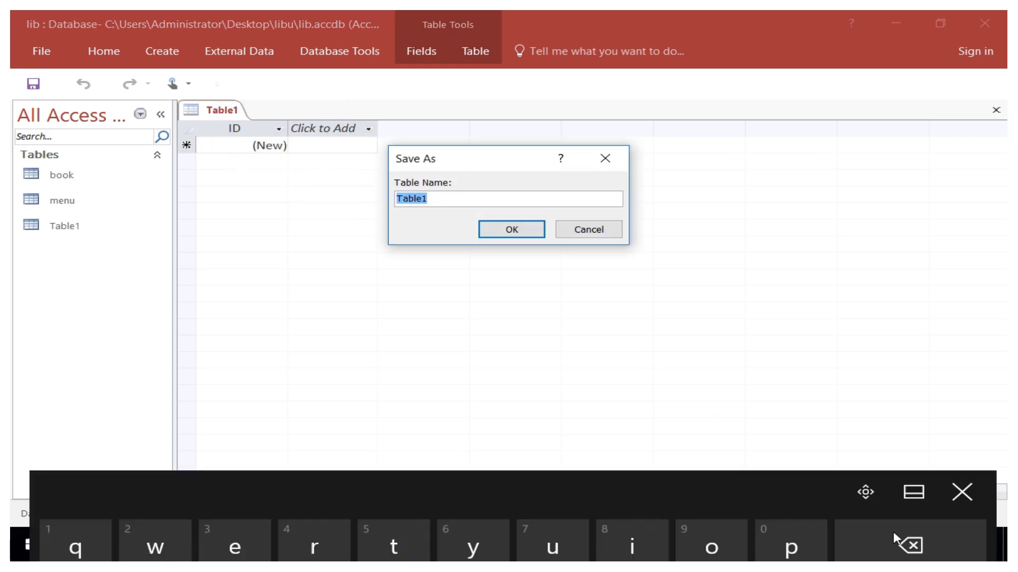
left_click(575, 379)
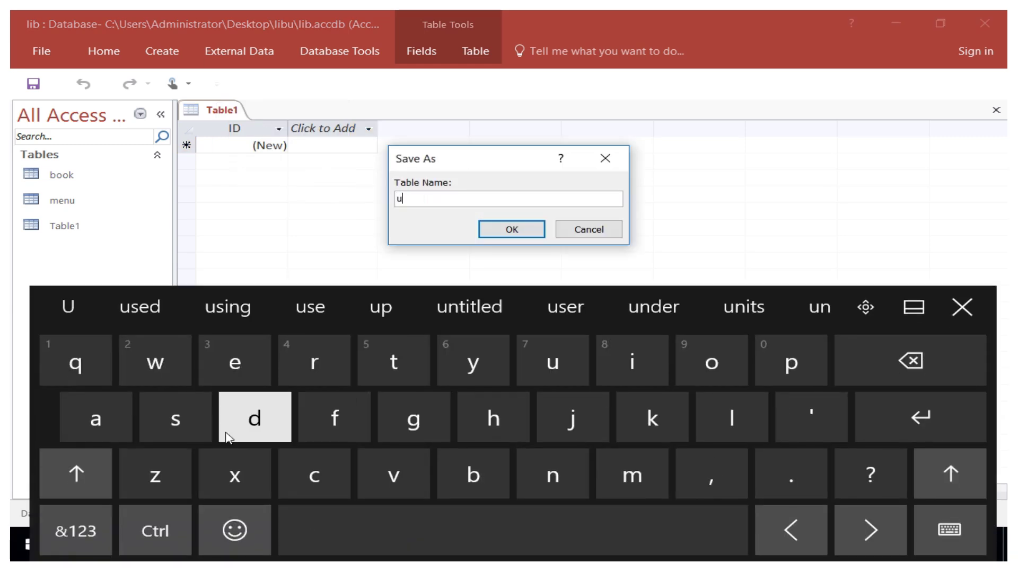
left_click(178, 419)
left_click(223, 374)
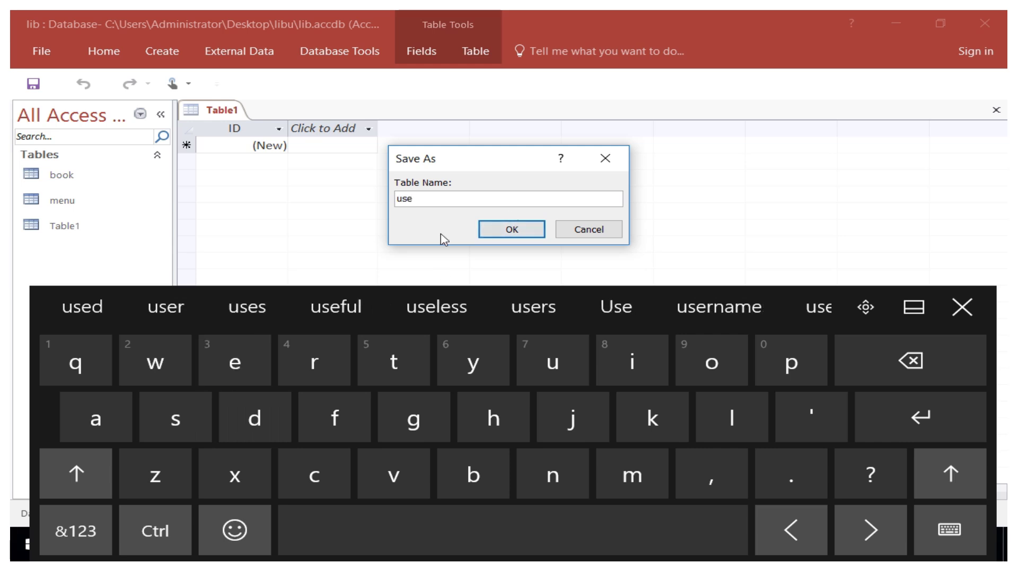
left_click(316, 360)
left_click(492, 228)
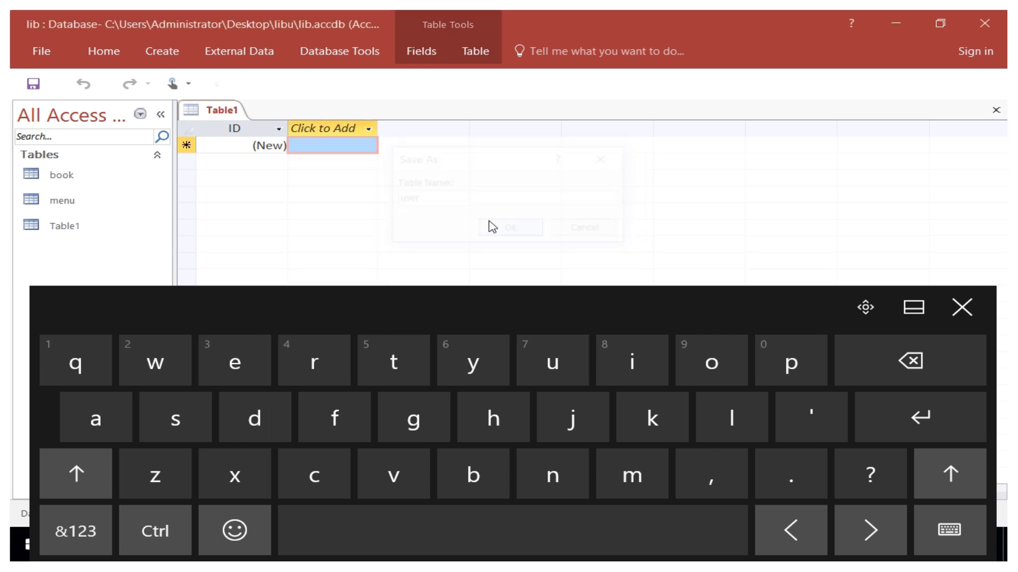
In the user table's Design View, add a field named user_name below ID with the Short Text data type
right_click(219, 109)
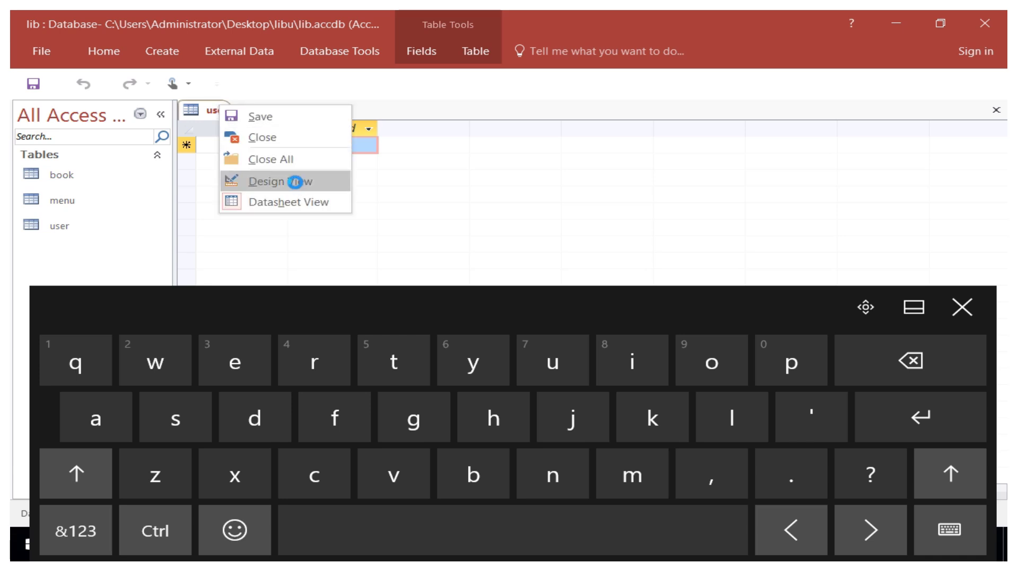
left_click(295, 182)
left_click(251, 160)
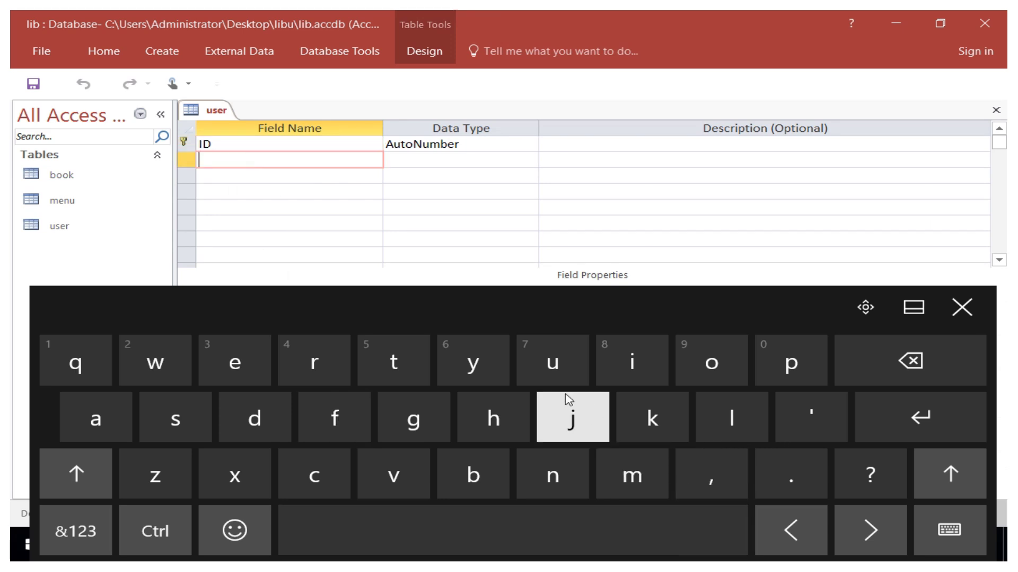
left_click(552, 362)
left_click(182, 427)
left_click(234, 371)
left_click(291, 358)
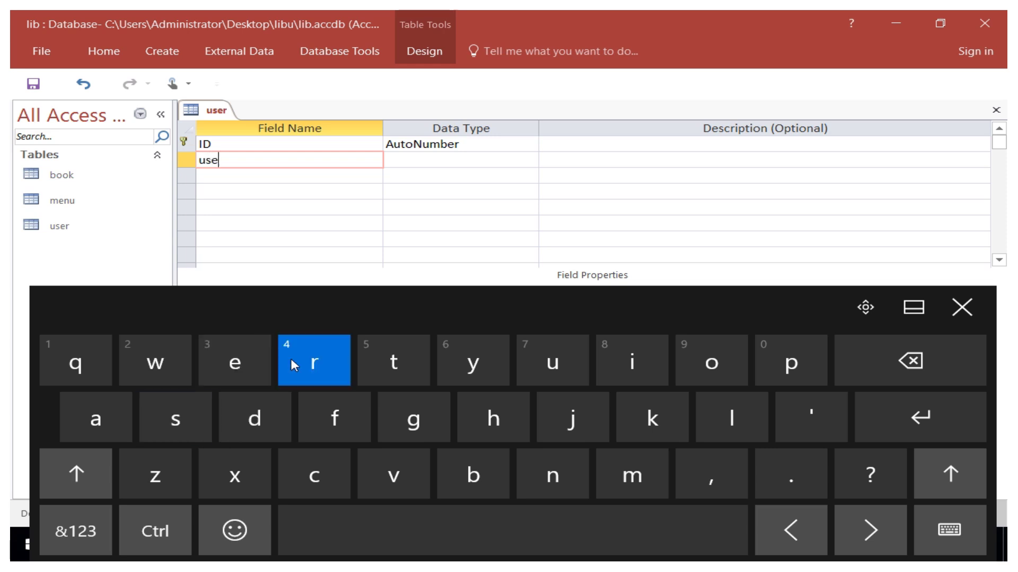
left_click(74, 546)
left_click(385, 414)
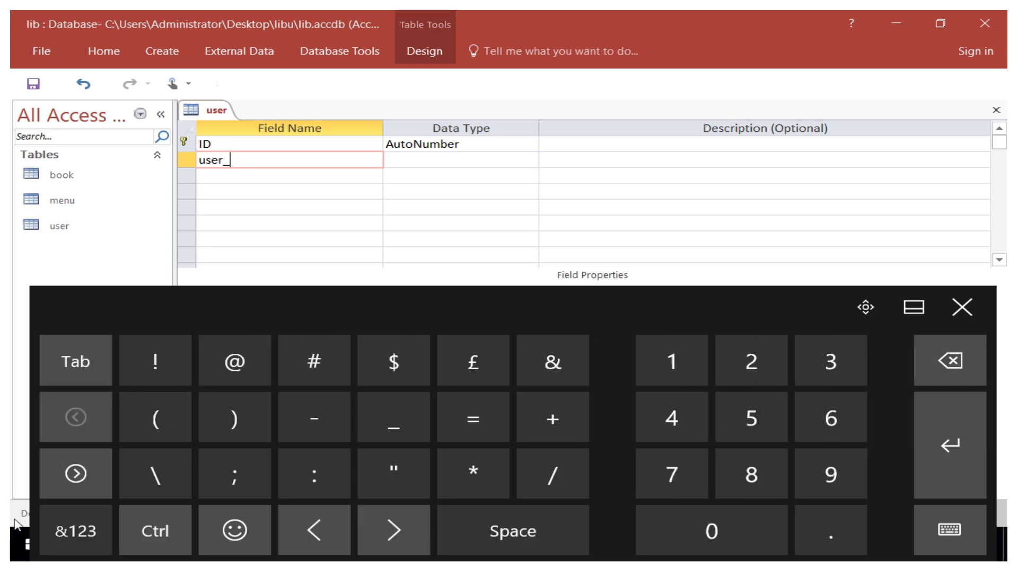
left_click(60, 534)
left_click(552, 474)
left_click(95, 424)
left_click(613, 495)
left_click(243, 371)
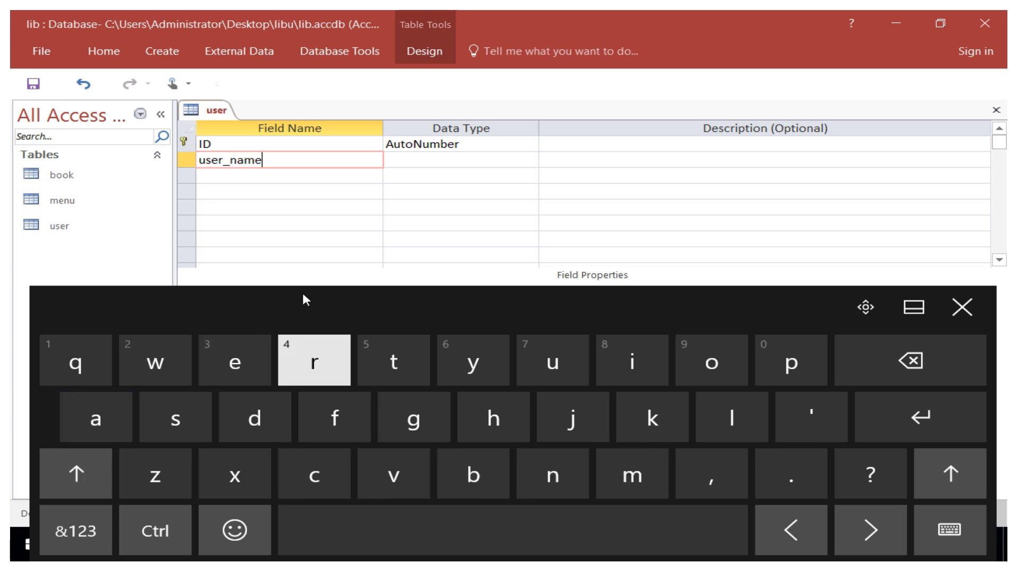
left_click(429, 151)
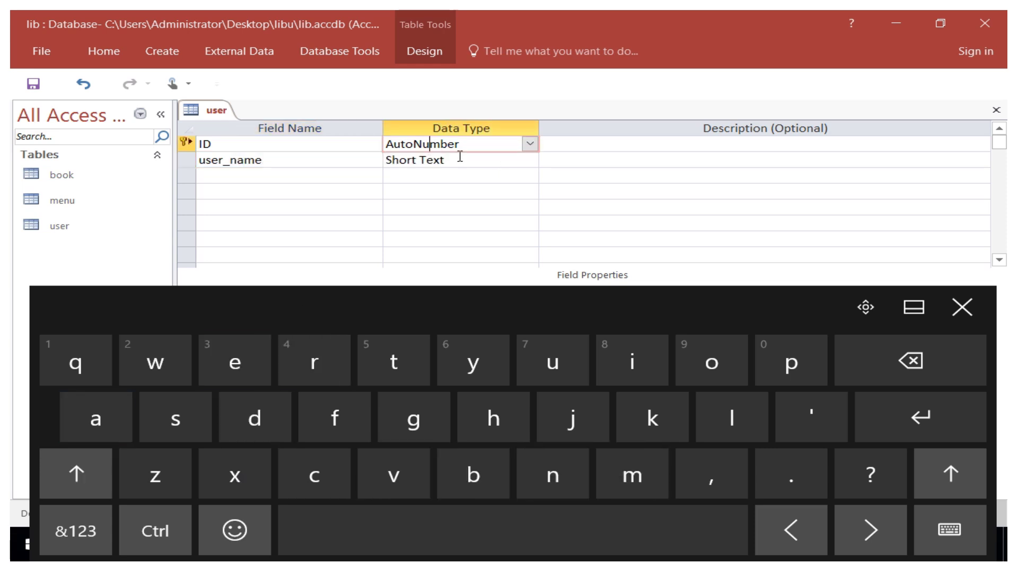
Save the user table's design and switch the table to Datasheet View
right_click(213, 112)
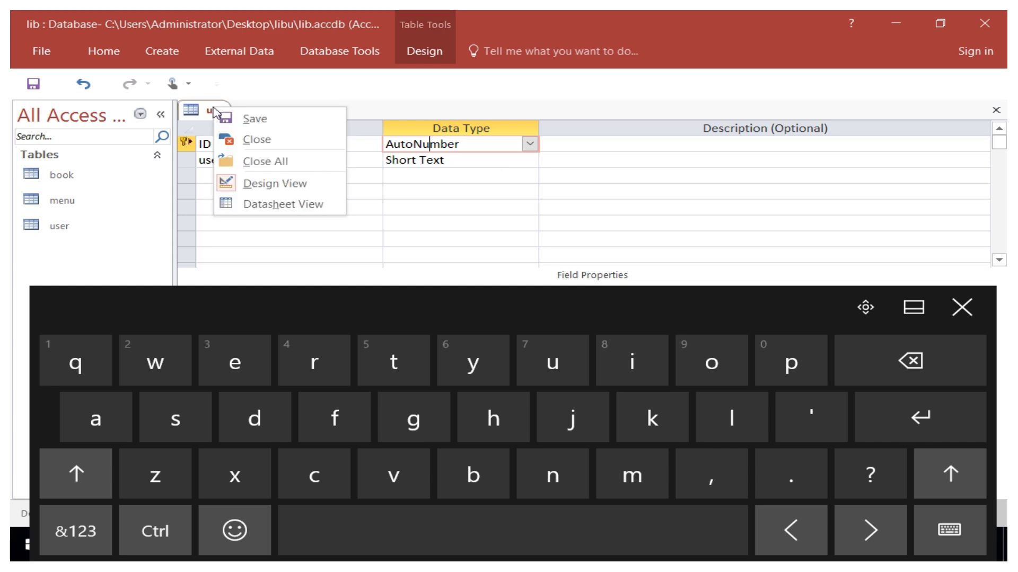
left_click(219, 119)
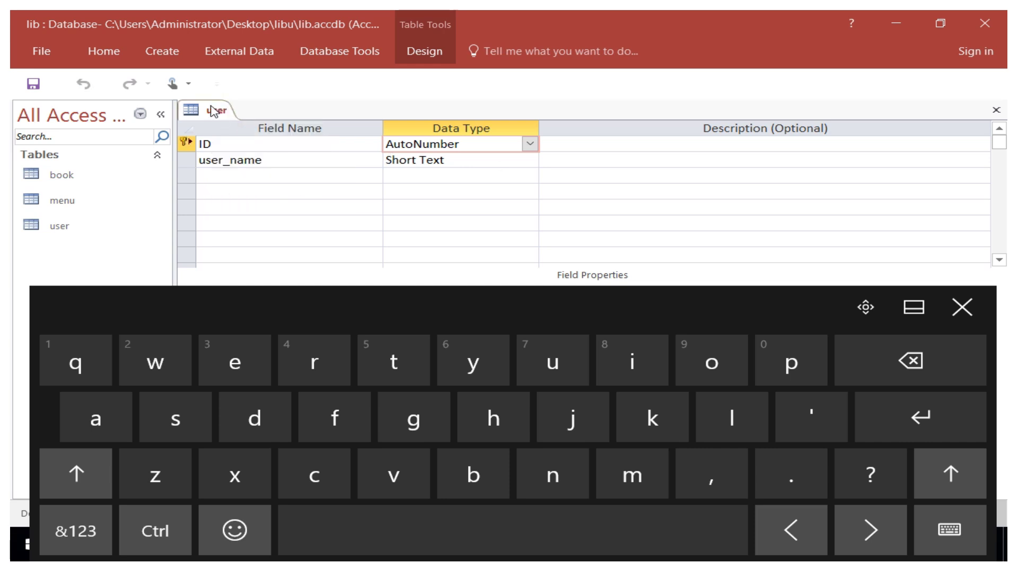
right_click(213, 108)
left_click(286, 204)
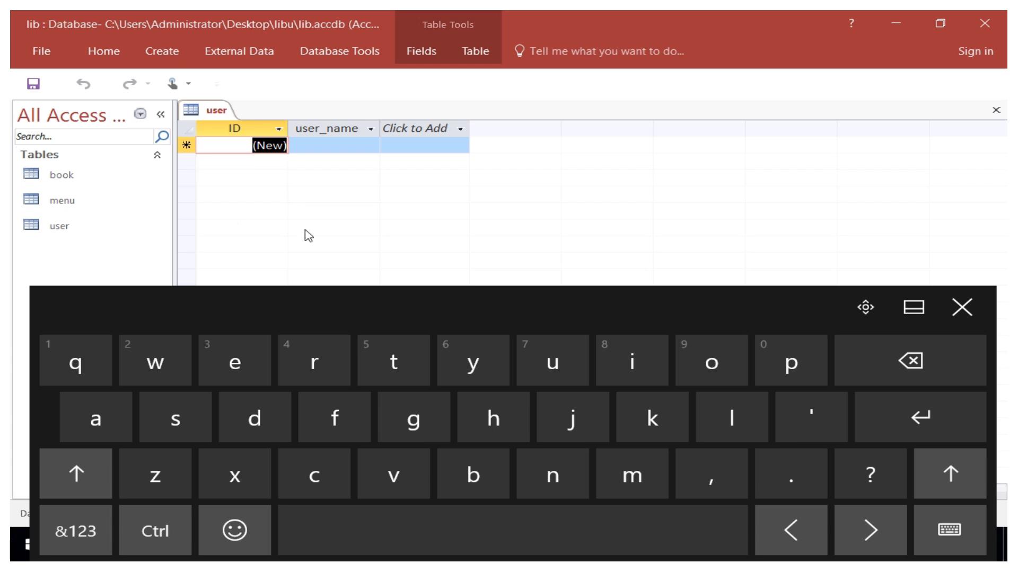
Enter admin as the user_name of the first record in the user table
left_click(328, 145)
left_click(98, 437)
left_click(254, 420)
left_click(629, 462)
left_click(611, 370)
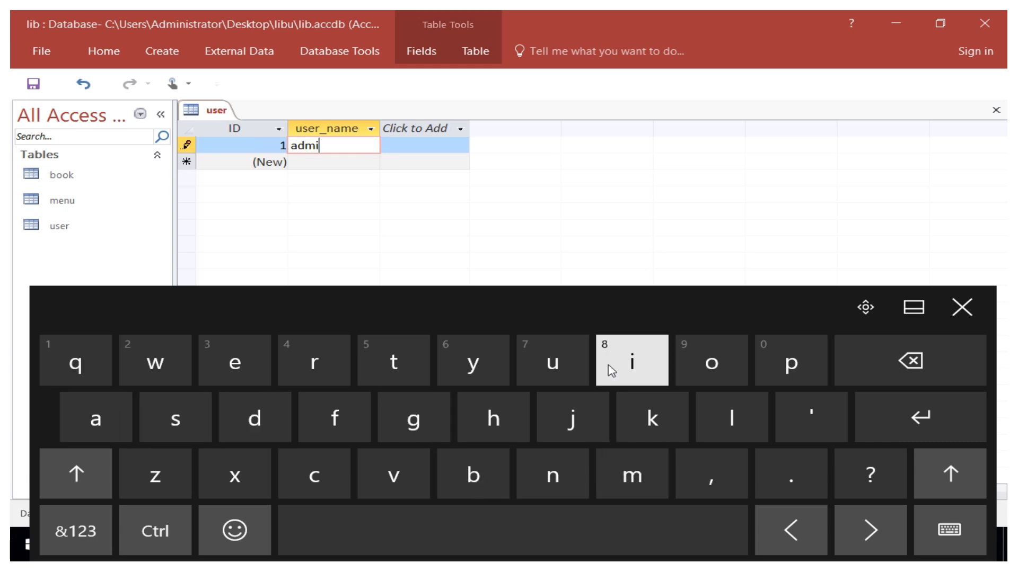
left_click(884, 416)
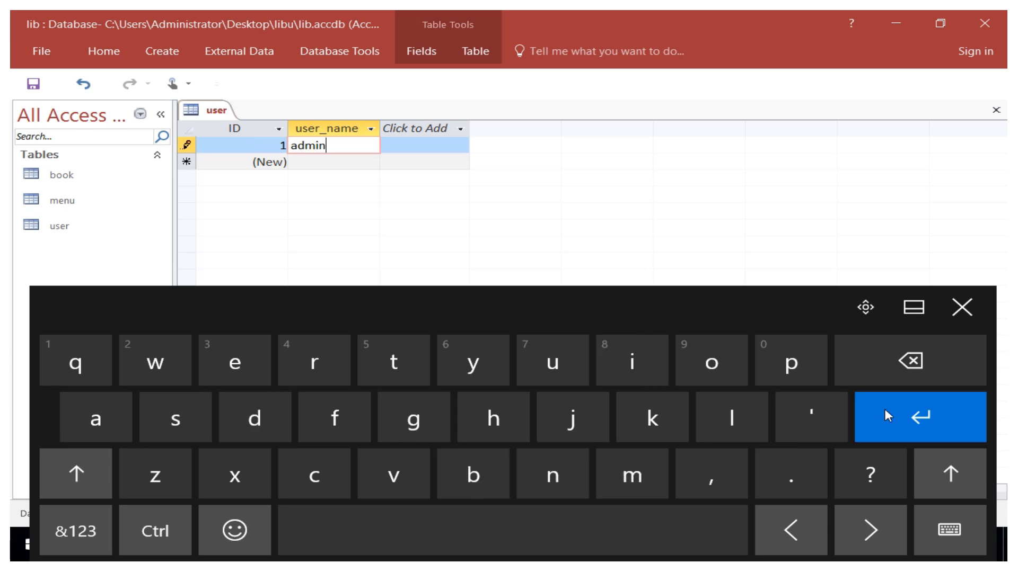
Add a second record to the user table with the user_name super admin
left_click(313, 162)
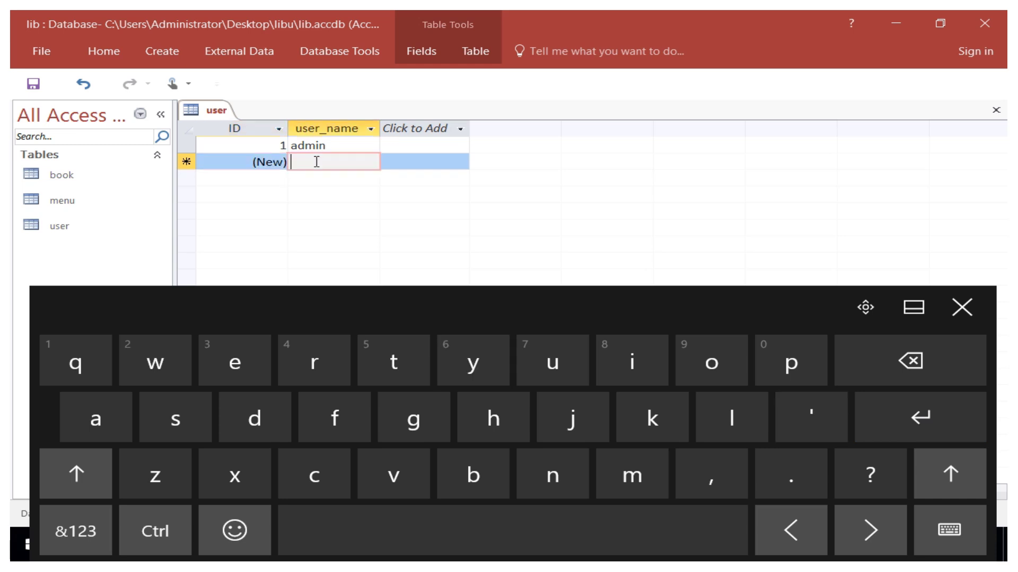
left_click(175, 418)
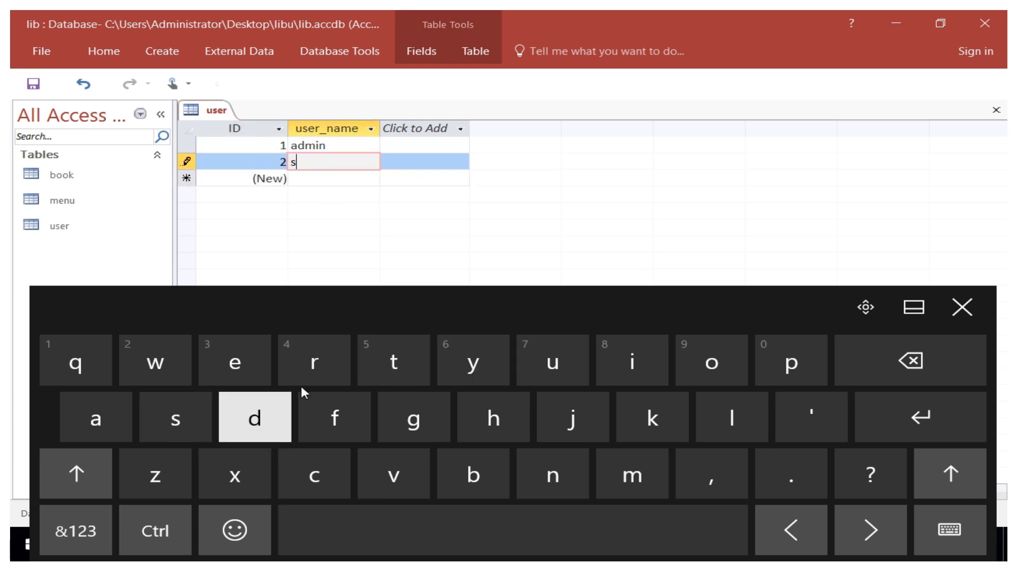
left_click(552, 362)
left_click(790, 366)
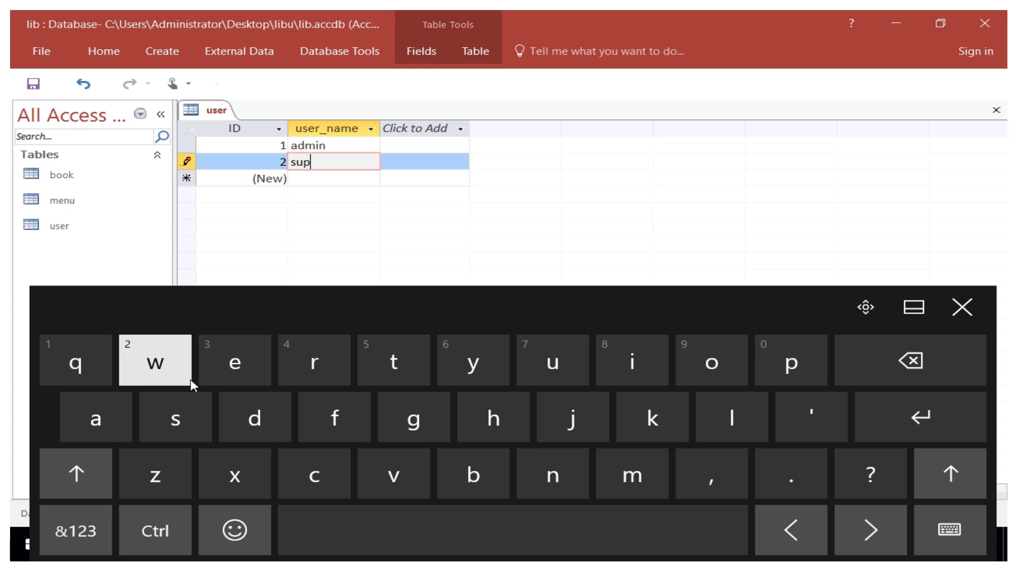
left_click(234, 363)
left_click(327, 368)
left_click(435, 524)
left_click(130, 419)
left_click(262, 416)
left_click(633, 477)
left_click(633, 371)
left_click(565, 491)
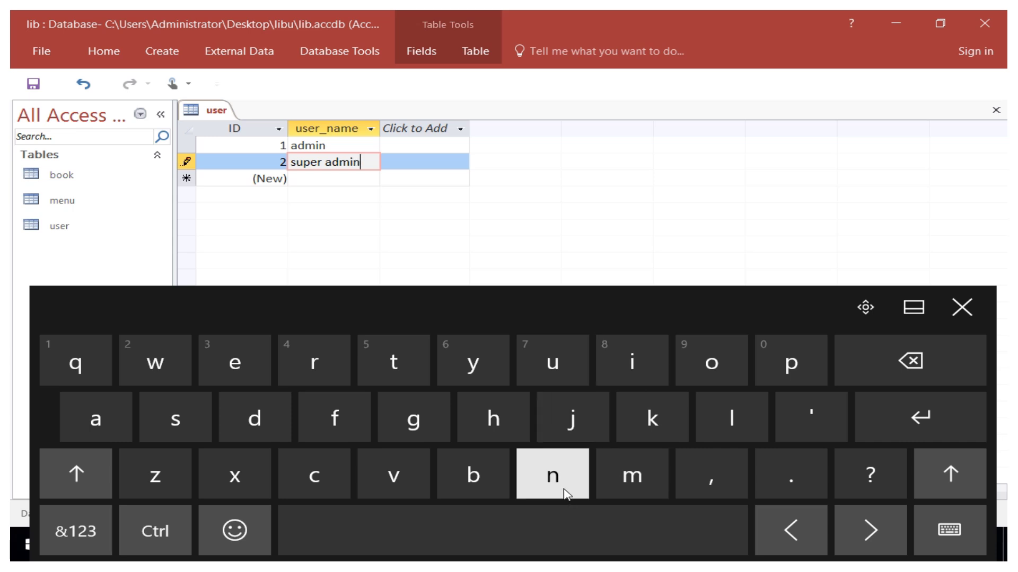
left_click(906, 416)
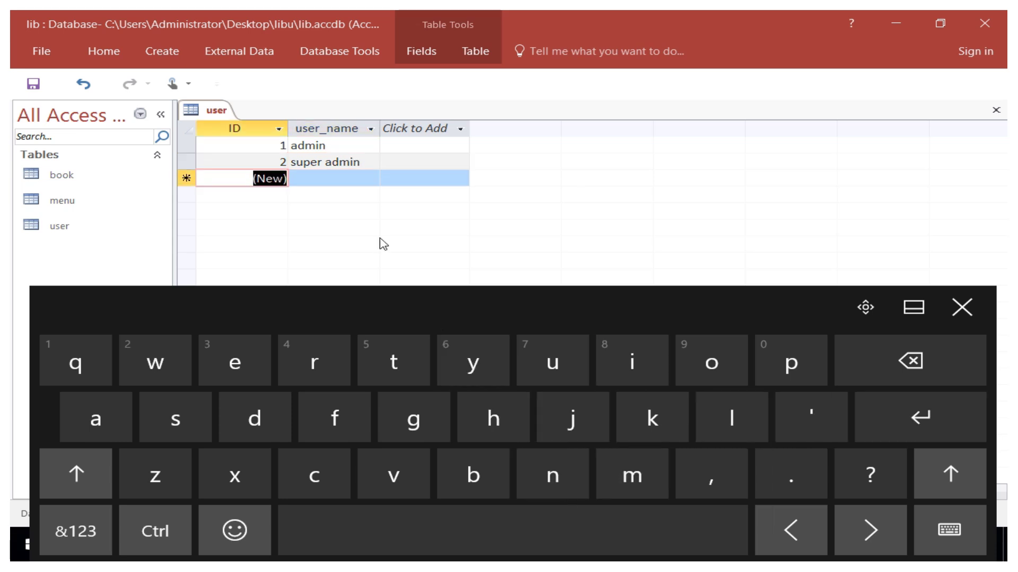
Add a third record to the user table with the user_name libririan
left_click(325, 181)
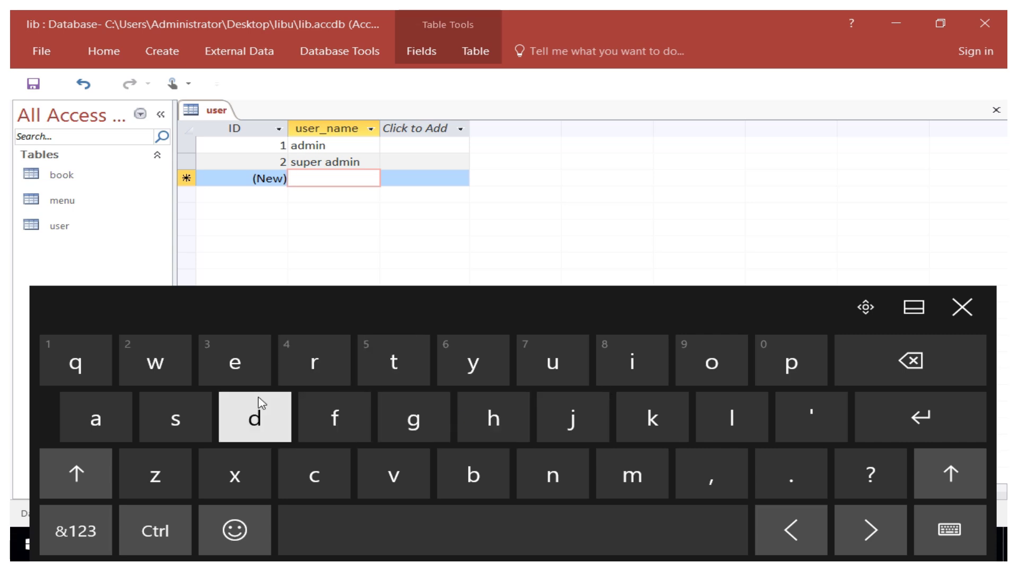
left_click(713, 420)
left_click(633, 371)
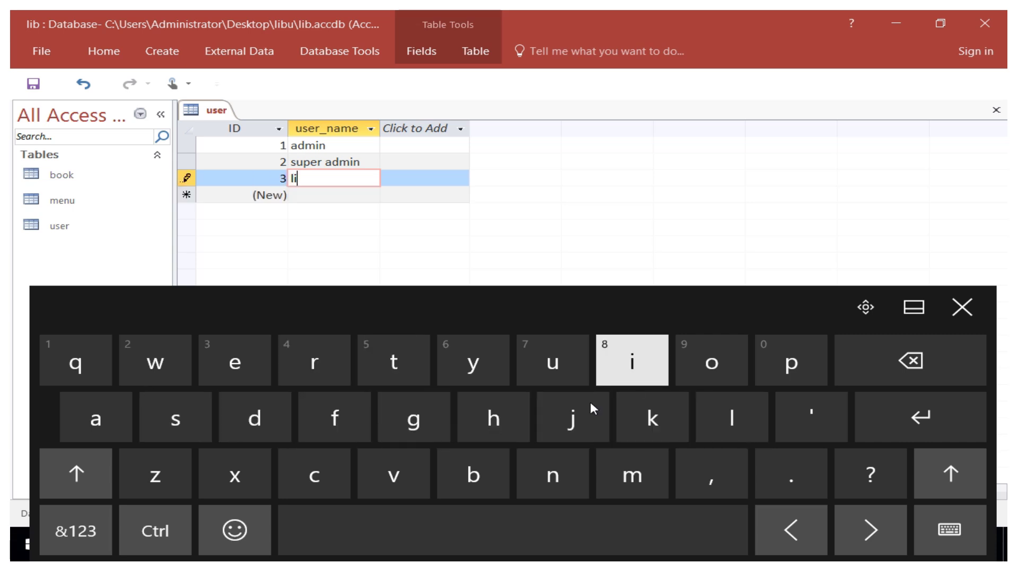
left_click(493, 483)
left_click(337, 376)
left_click(604, 352)
left_click(332, 373)
left_click(633, 368)
left_click(87, 421)
left_click(552, 476)
left_click(872, 432)
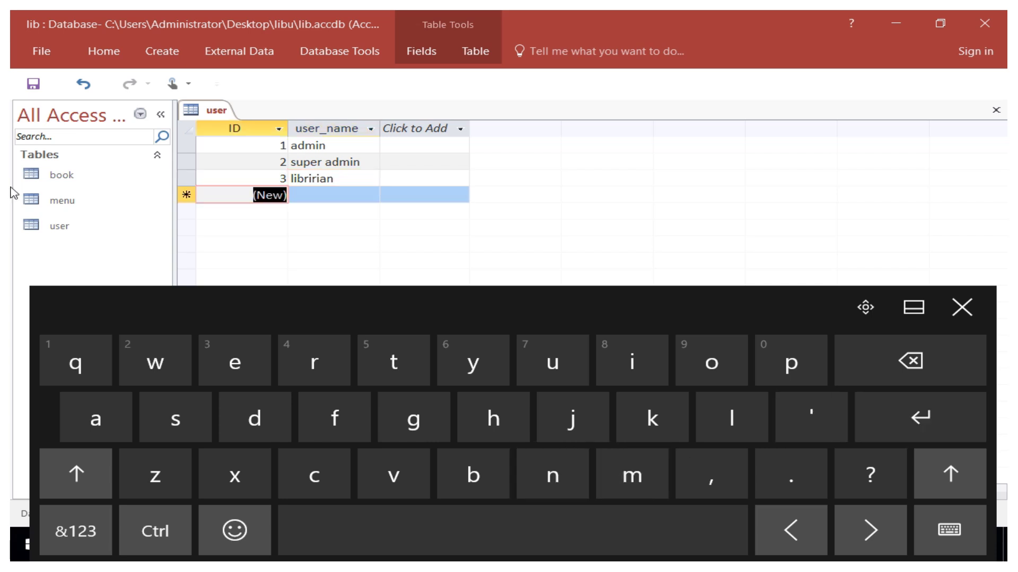
Save the user table with its new records and close it
right_click(208, 112)
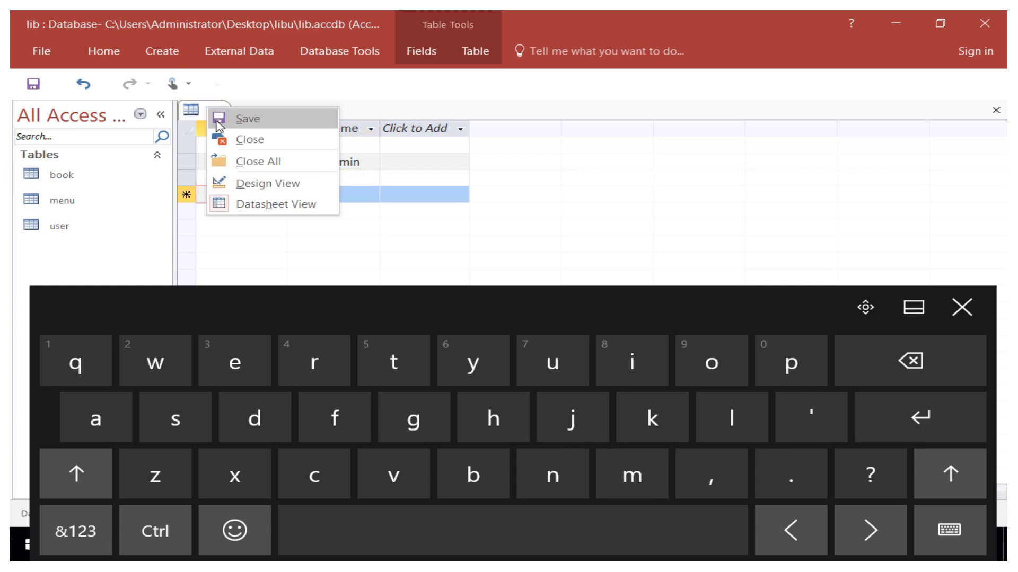
left_click(236, 119)
right_click(237, 121)
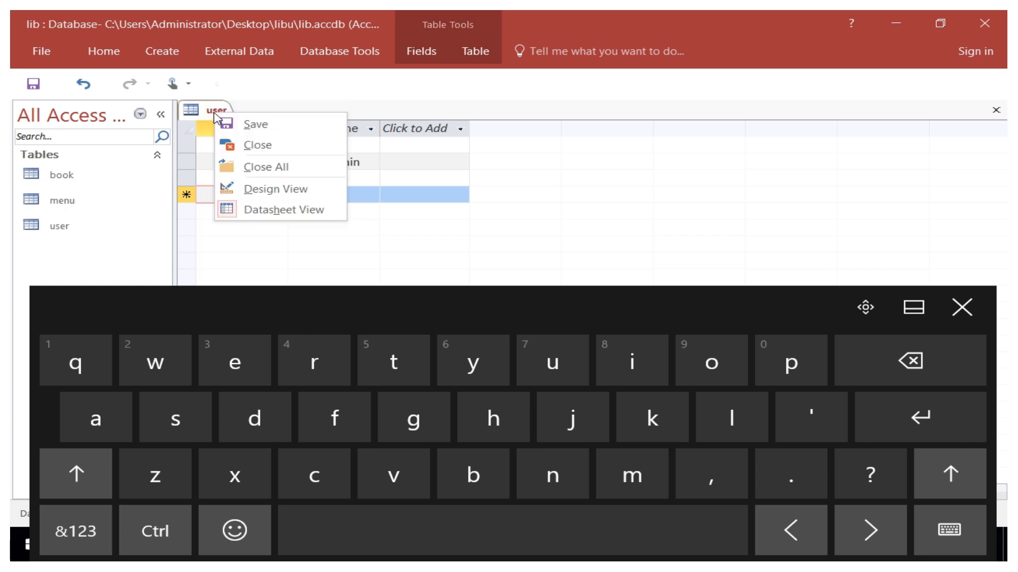
left_click(262, 144)
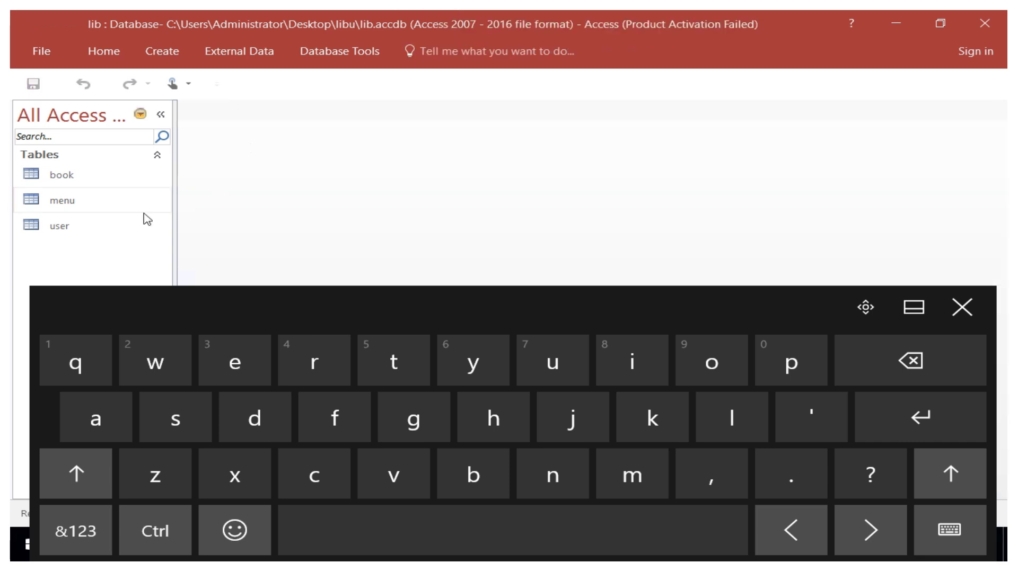
Open the user table to review its saved records, and close it
double_click(76, 227)
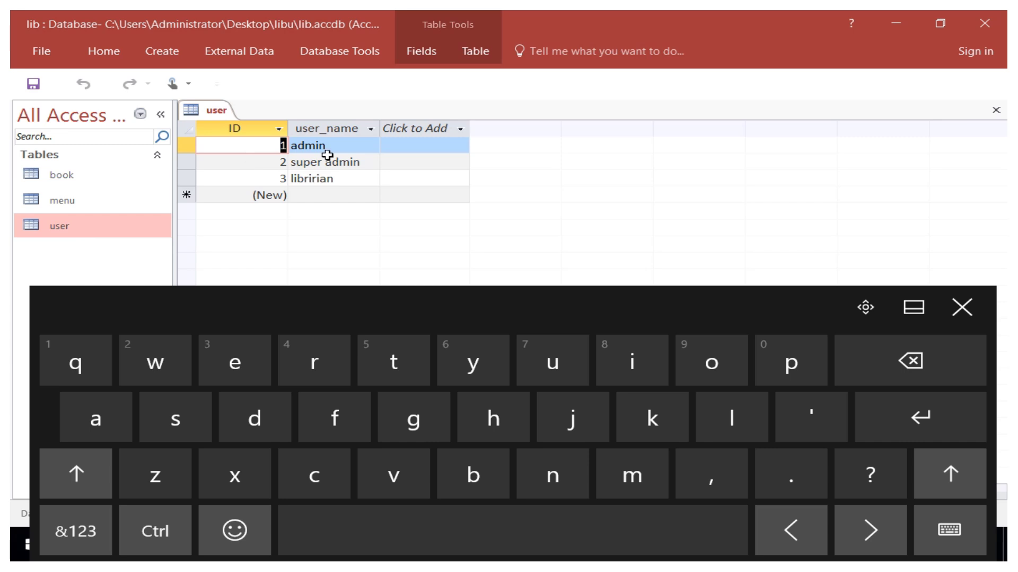
left_click(76, 178)
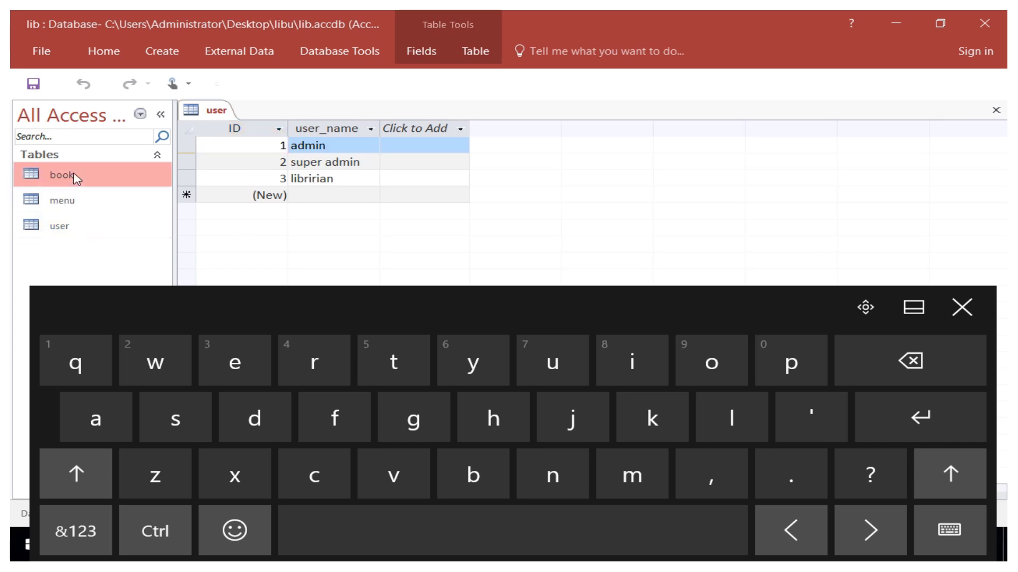
right_click(210, 116)
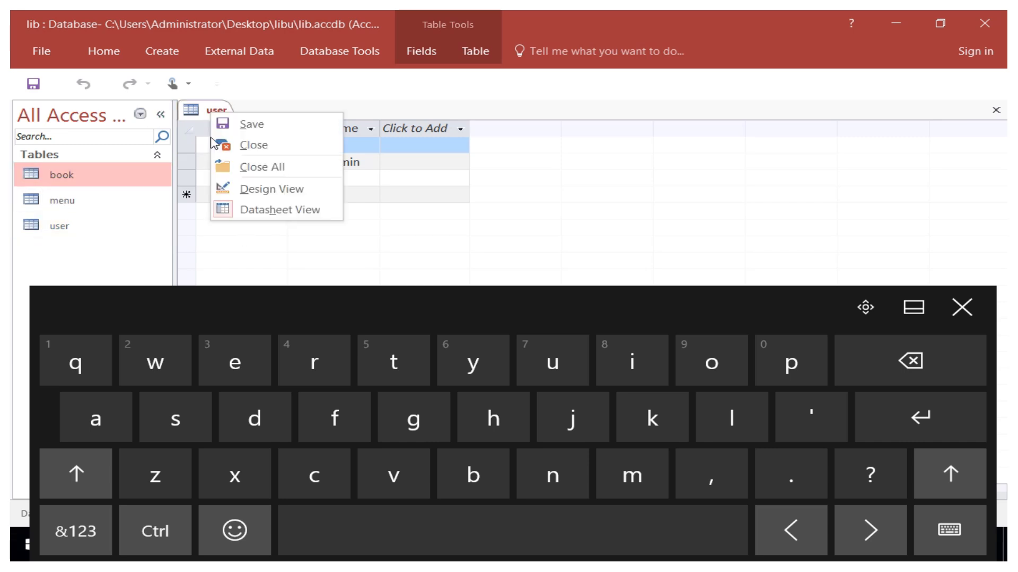
left_click(236, 144)
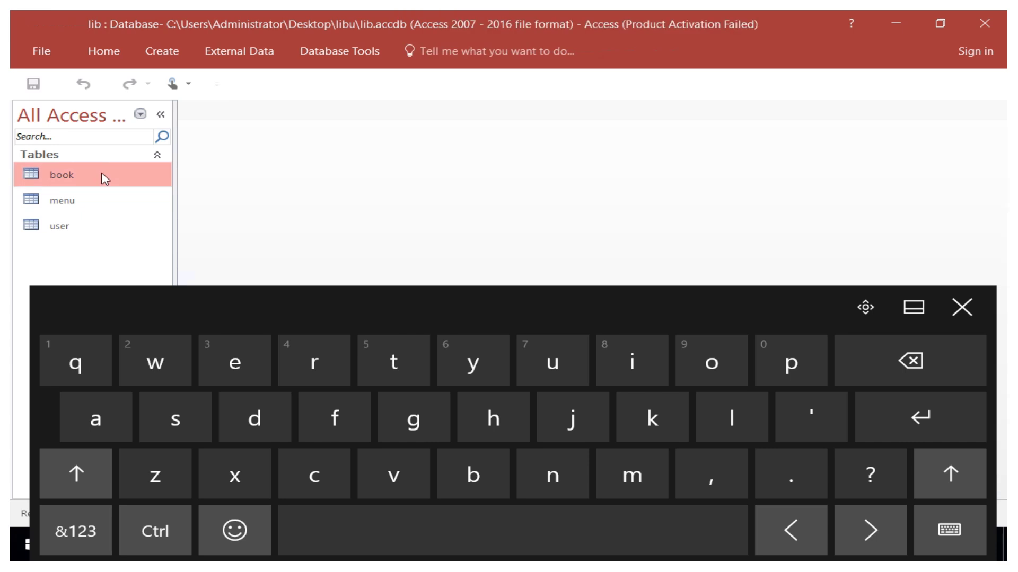
Open the book table and enter database as the book_name of its first record
double_click(68, 174)
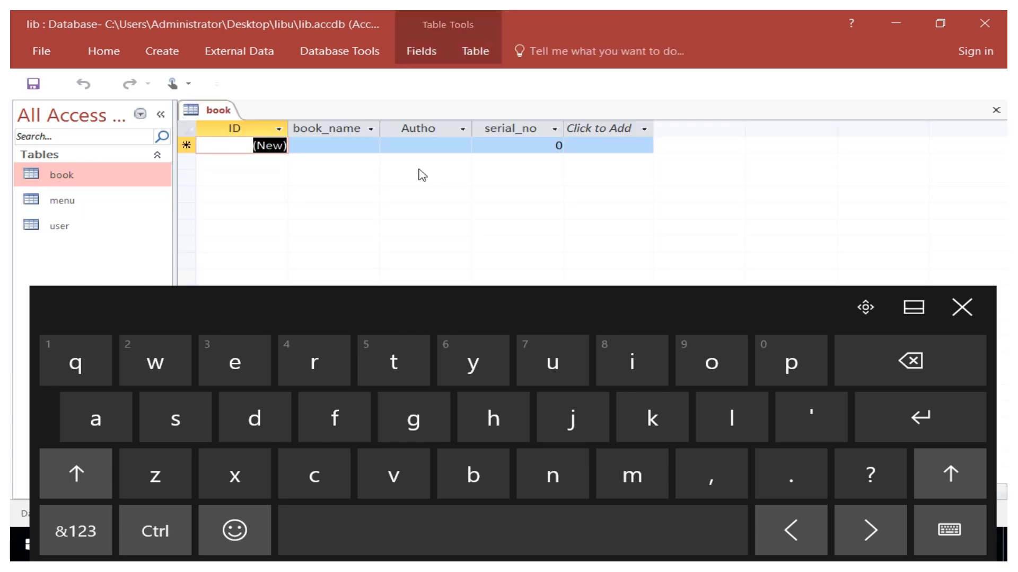
left_click(328, 143)
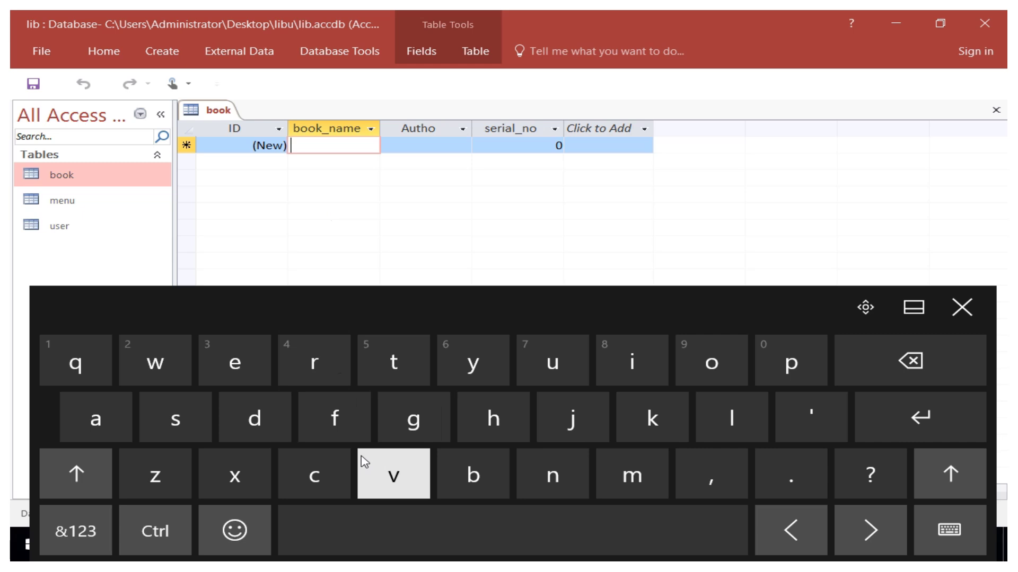
left_click(251, 420)
left_click(96, 422)
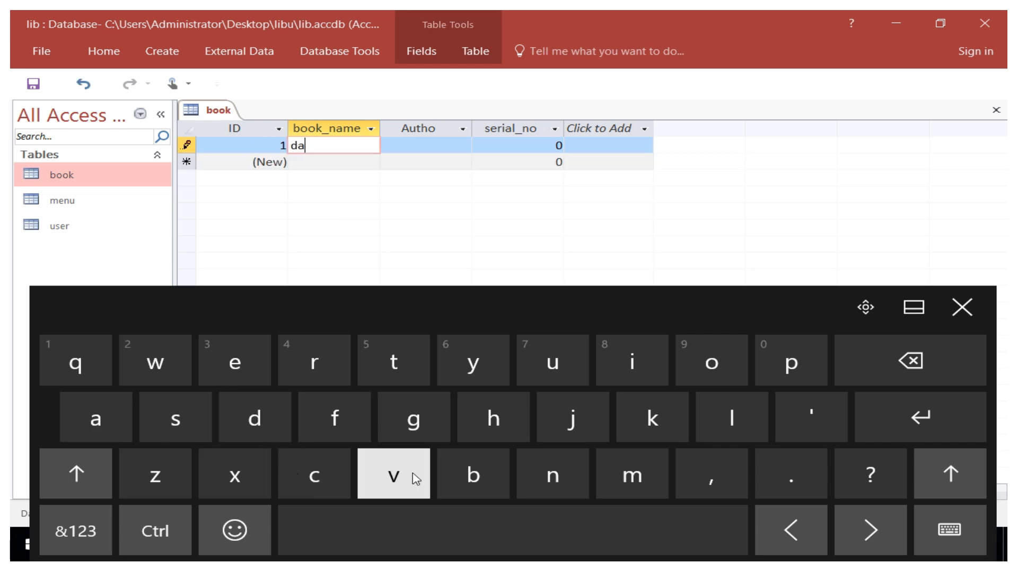
left_click(480, 486)
left_click(93, 422)
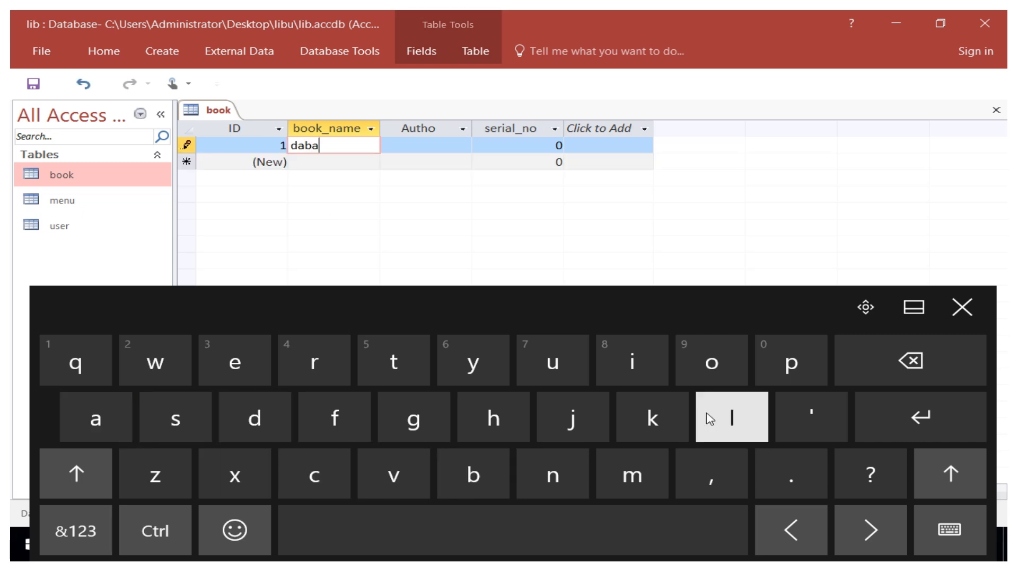
left_click(397, 363)
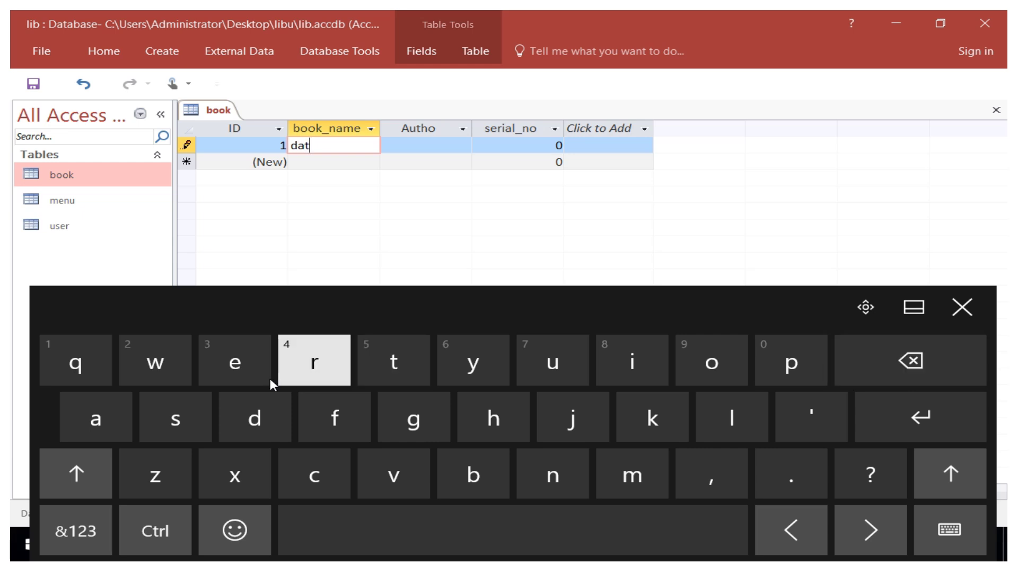
left_click(119, 416)
left_click(475, 477)
left_click(103, 416)
left_click(178, 419)
left_click(211, 377)
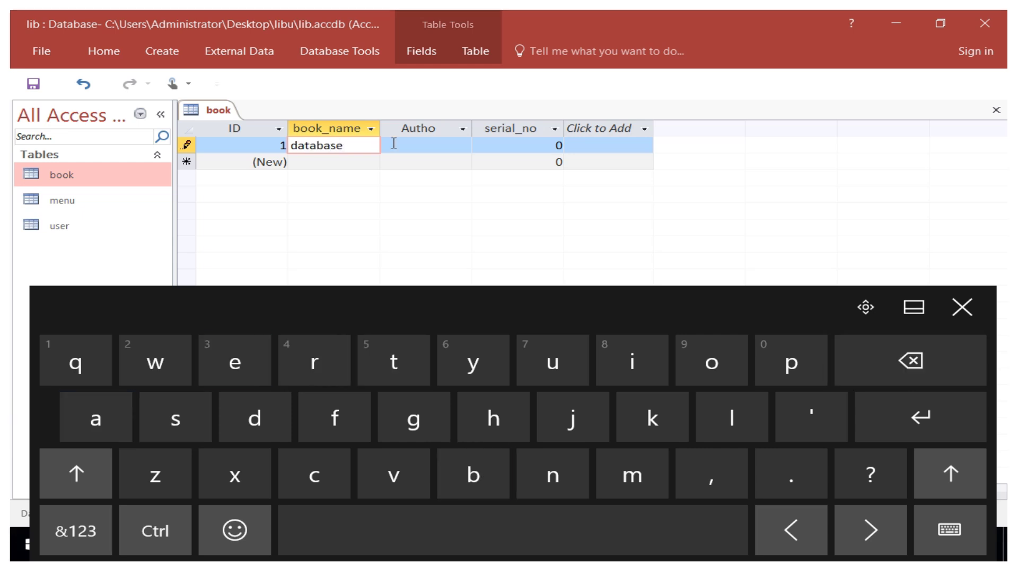
Enter the author's name in the Autho field of the first book record
left_click(394, 144)
left_click(631, 473)
left_click(695, 365)
left_click(313, 365)
left_click(314, 365)
left_click(633, 366)
left_click(175, 418)
Set the first book record's serial_no to 10 and save the book table
left_click(499, 142)
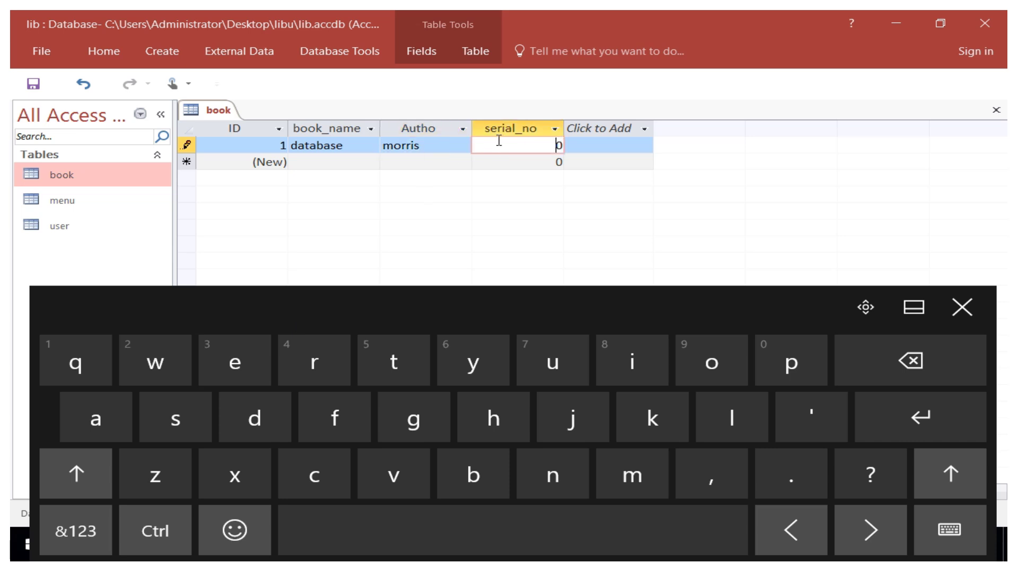
left_click(85, 532)
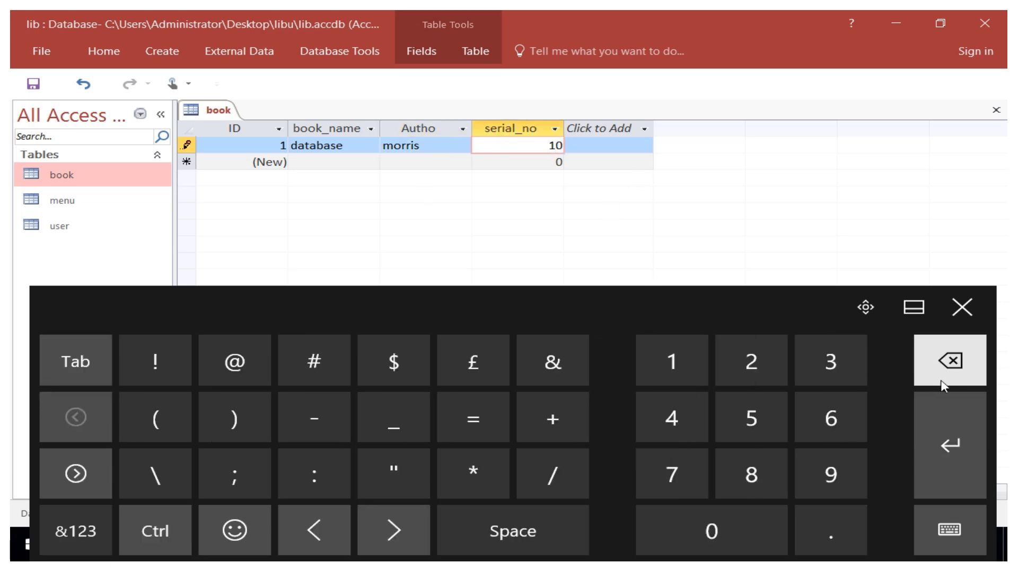
left_click(950, 446)
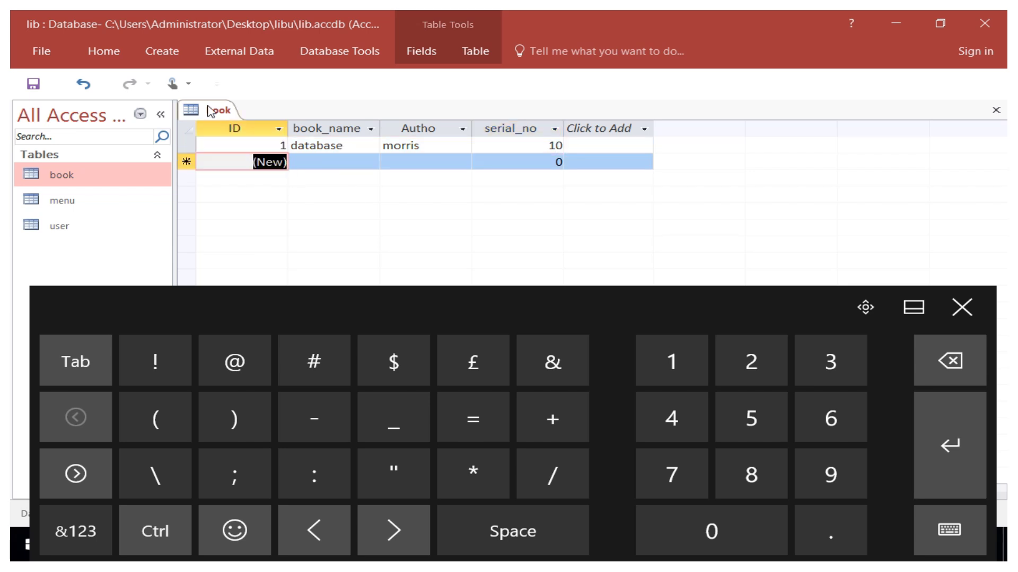
right_click(209, 111)
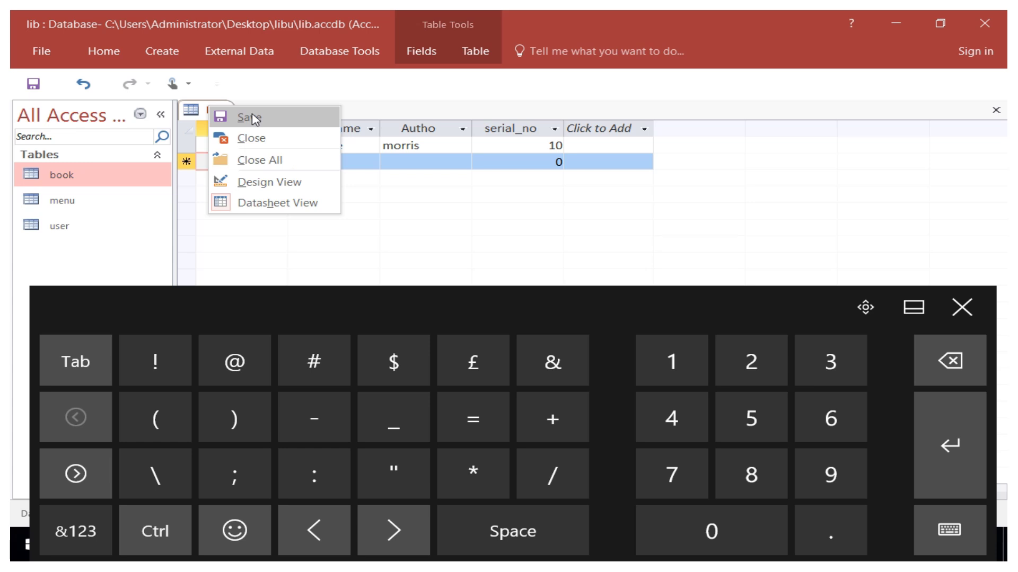
left_click(249, 118)
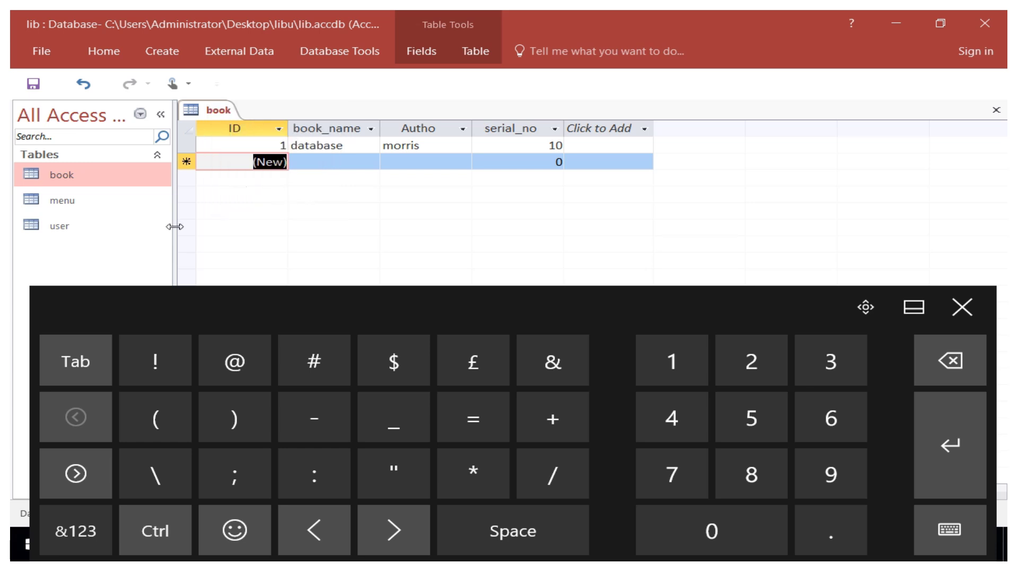
Open the menu table to view its fields, save it and close all open tables
double_click(73, 204)
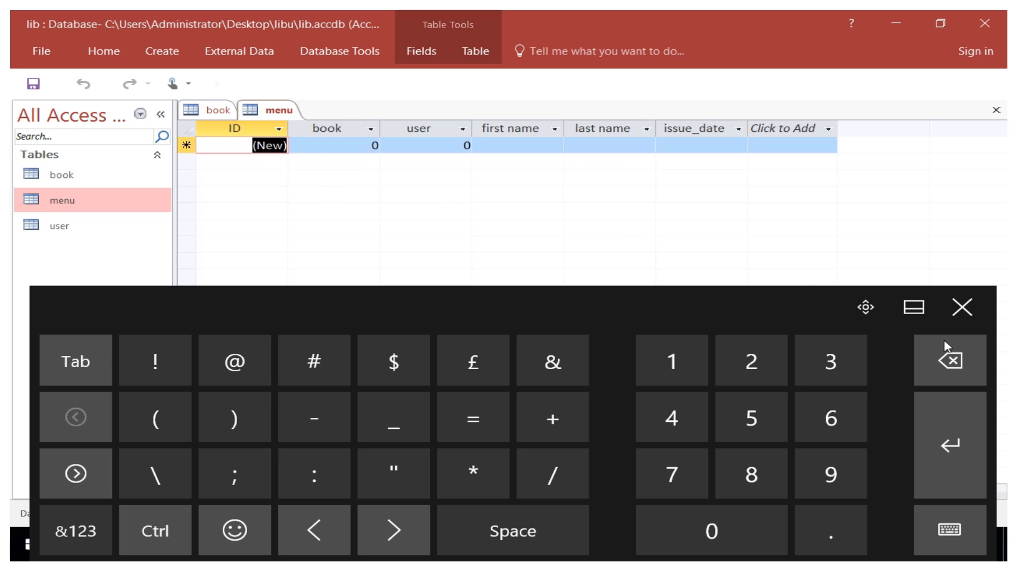
right_click(284, 113)
left_click(294, 121)
right_click(265, 109)
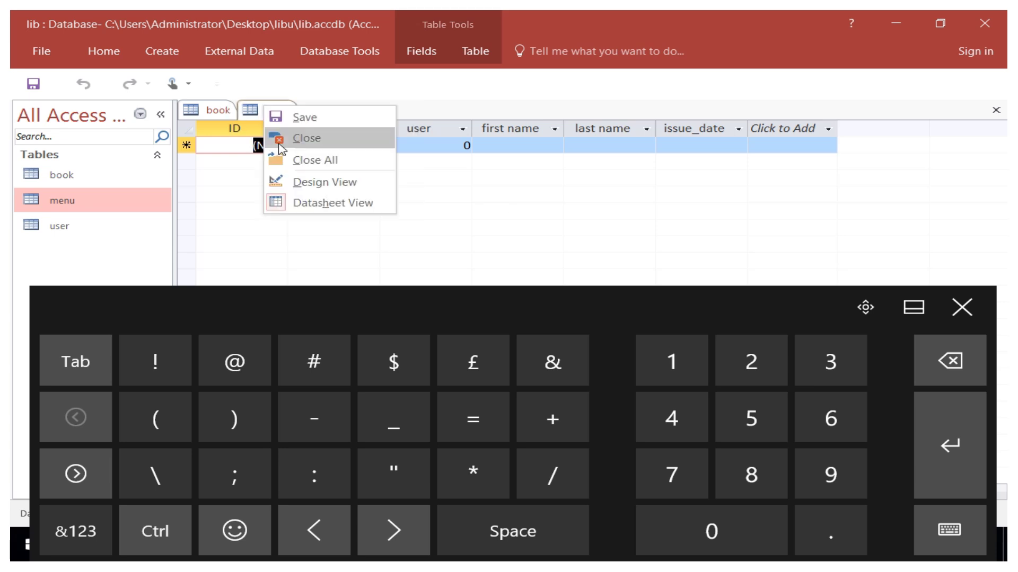
left_click(317, 160)
Dismiss the on-screen keyboard and return from the database's Info page to the list of tables
left_click(42, 50)
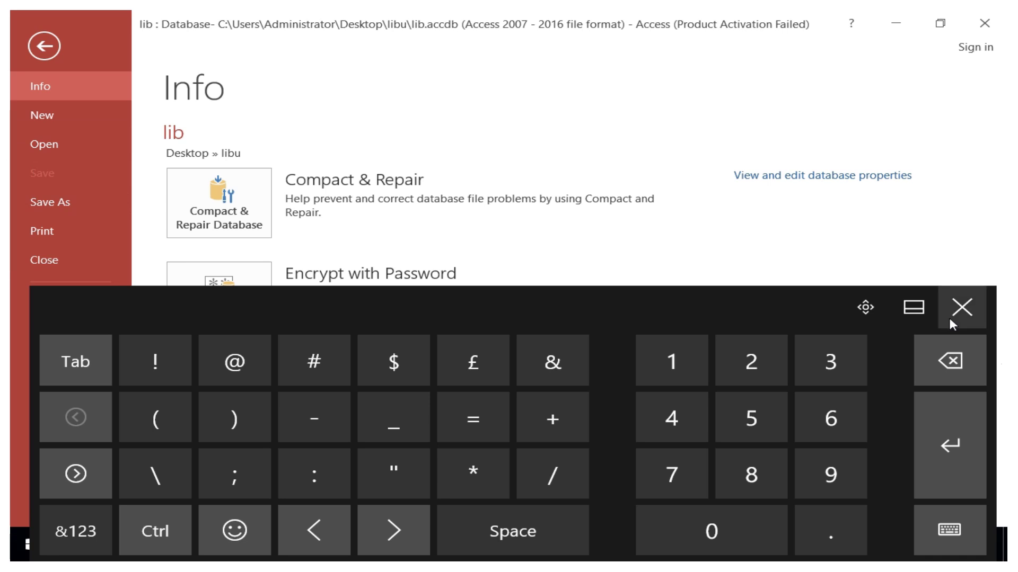
left_click(961, 308)
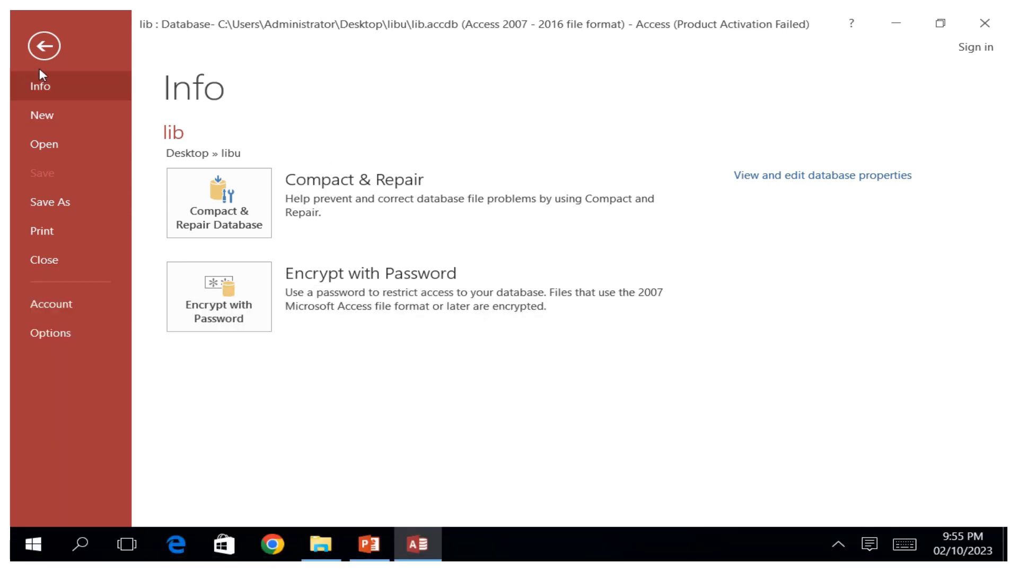
left_click(44, 46)
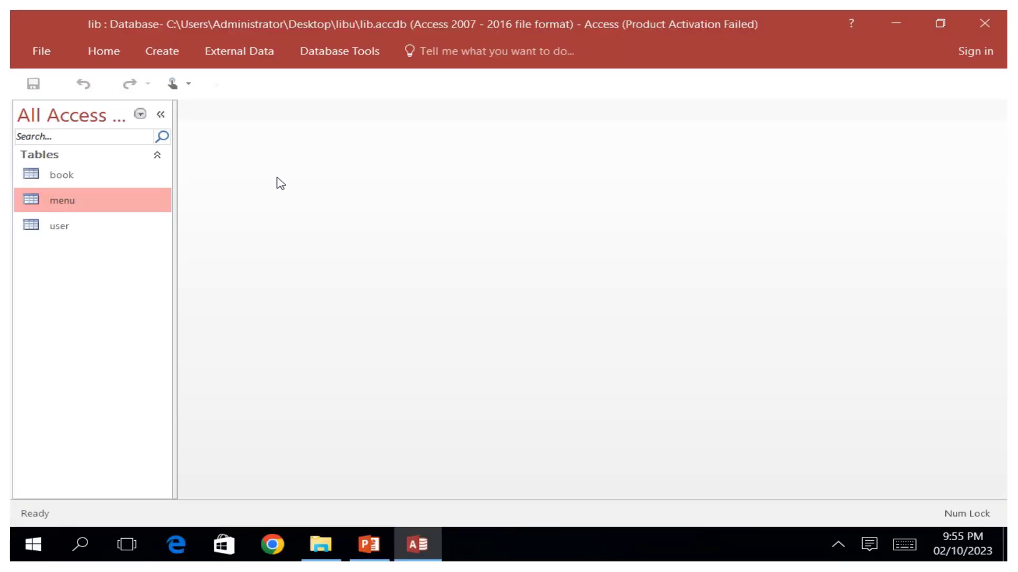